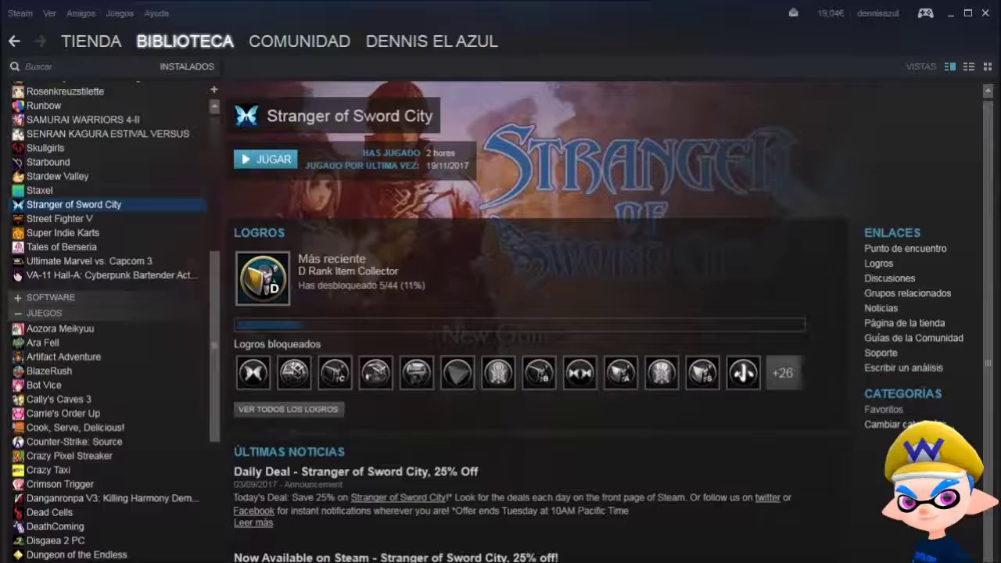
# Open the local files folder of Stranger of Sword City from the game's properties in the Steam library
pyautogui.rightClick(180, 207)
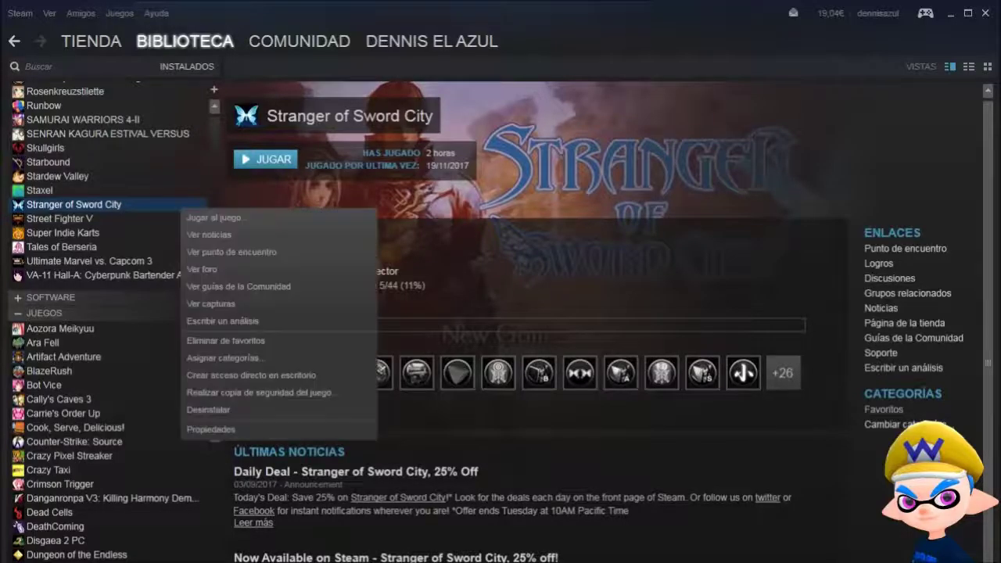
pyautogui.click(211, 429)
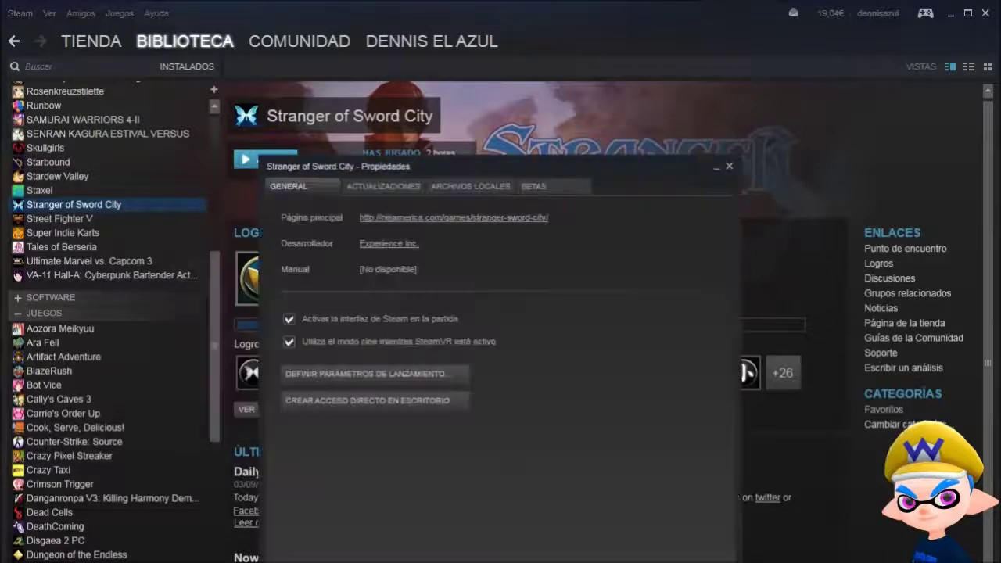
pyautogui.moveTo(469, 166); pyautogui.dragTo(431, 90)
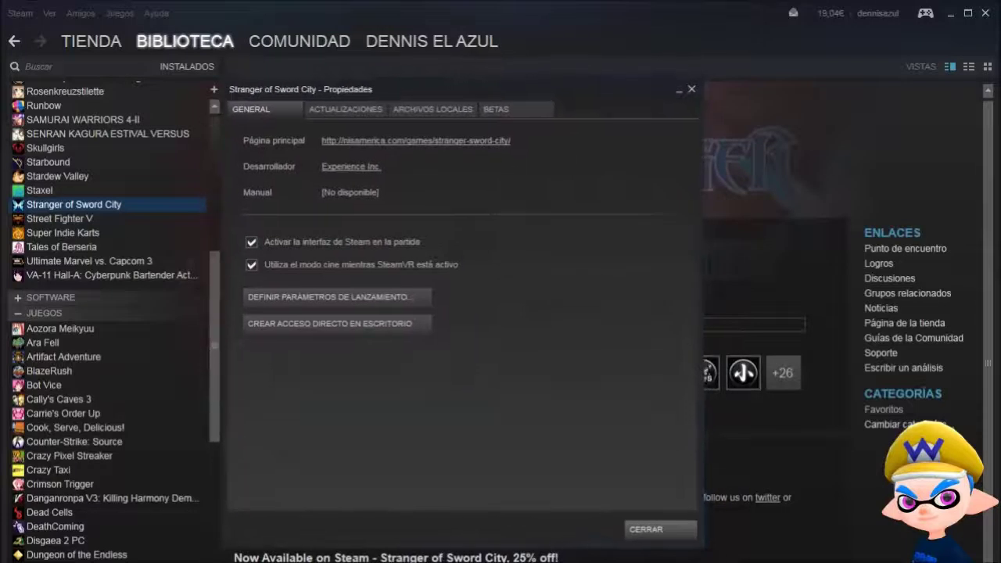
pyautogui.click(433, 108)
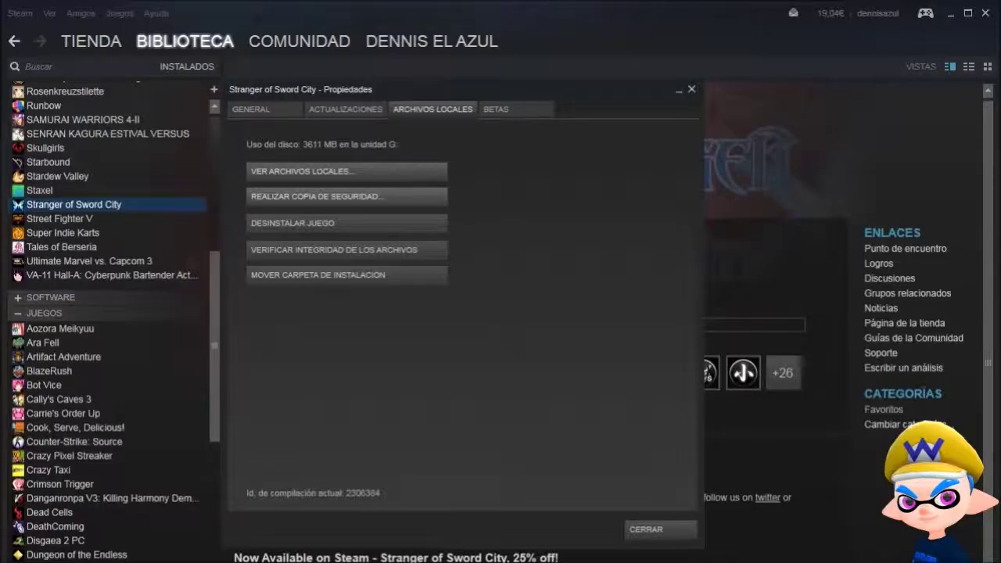
pyautogui.click(347, 171)
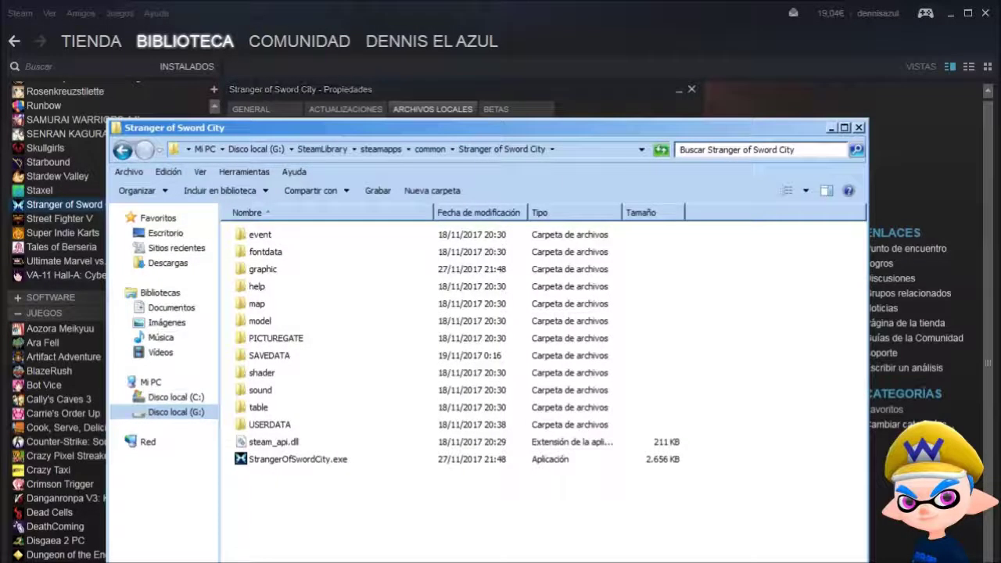
pyautogui.moveTo(438, 127); pyautogui.dragTo(441, 51)
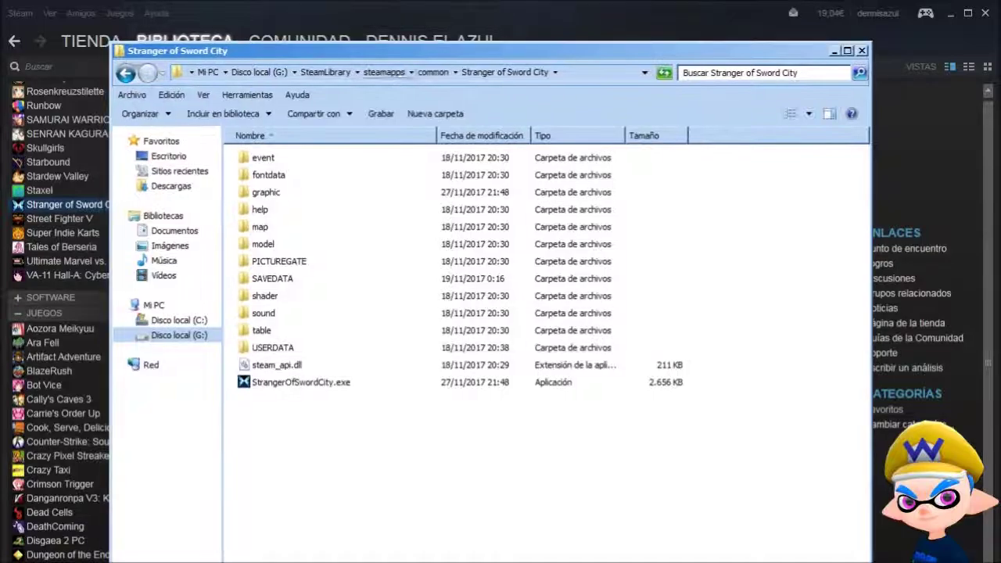
# Examine the character images in USERDATA's Img01 folder and return to the game's main folder
pyautogui.doubleClick(273, 348)
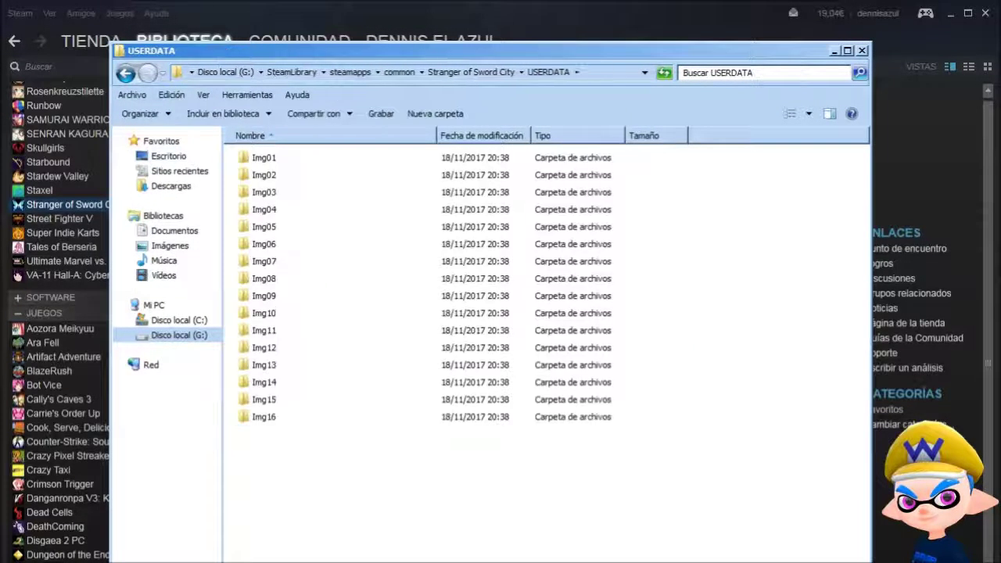
pyautogui.doubleClick(264, 158)
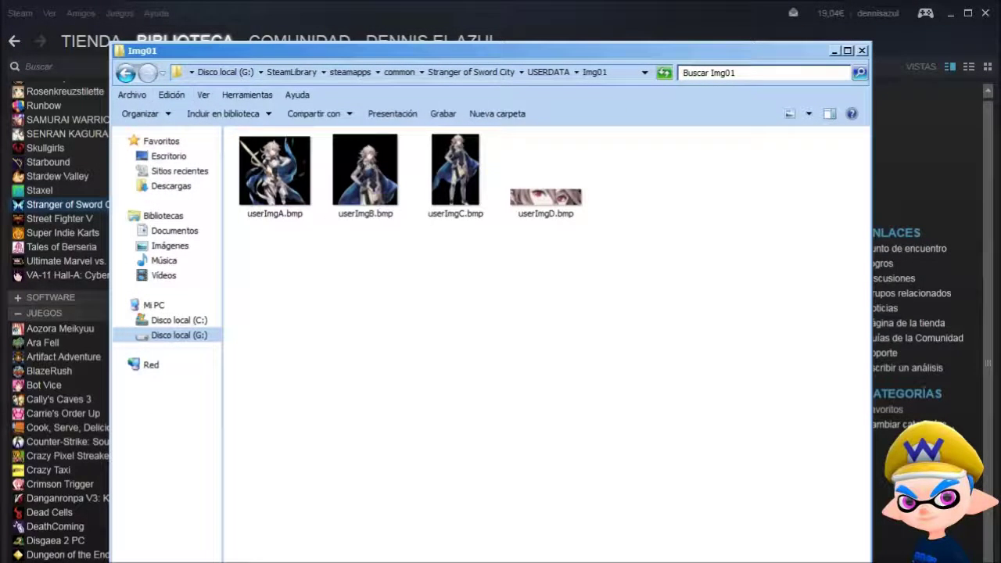
pyautogui.click(126, 73)
pyautogui.press('BackSpace')
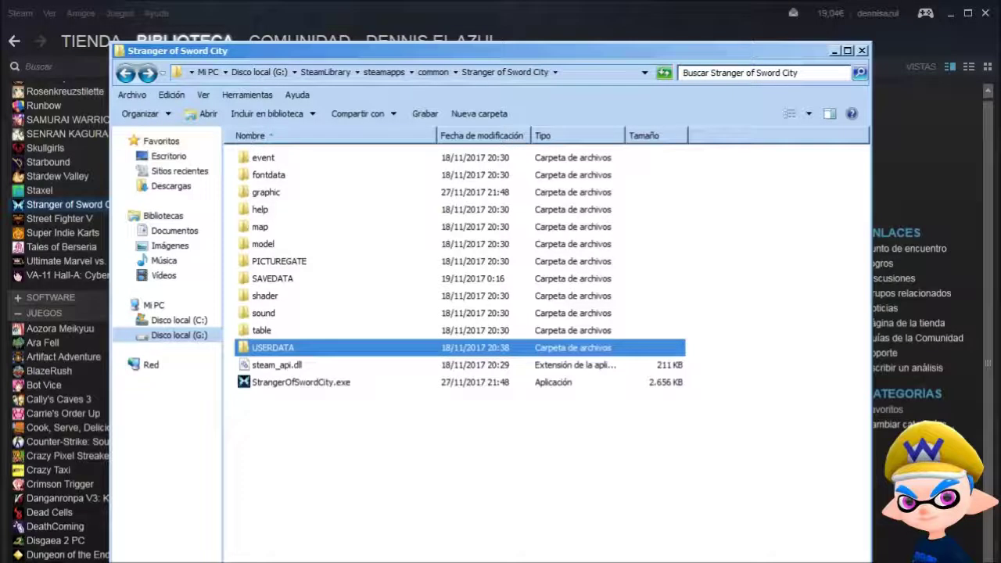
pyautogui.click(500, 461)
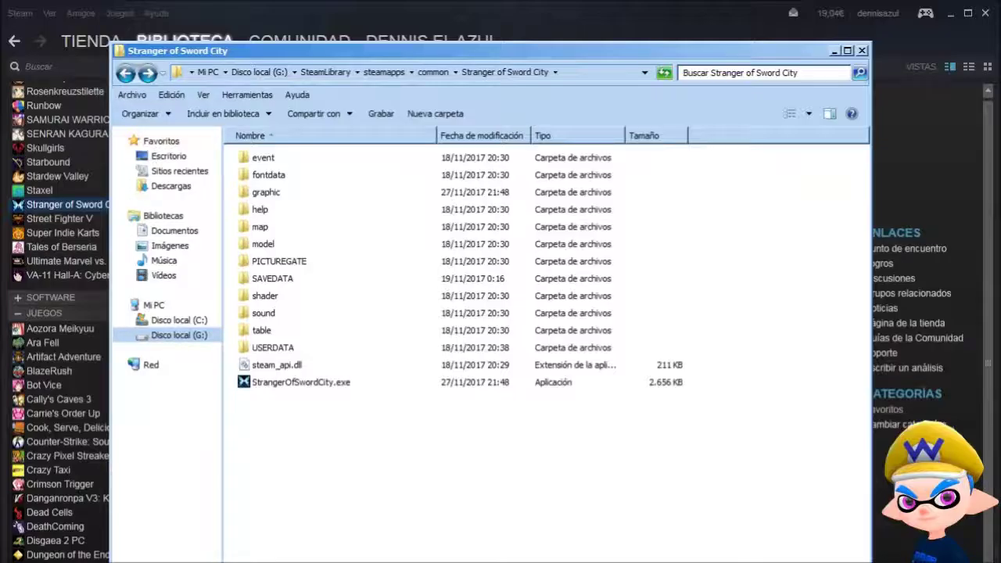
pyautogui.doubleClick(272, 278)
pyautogui.click(126, 72)
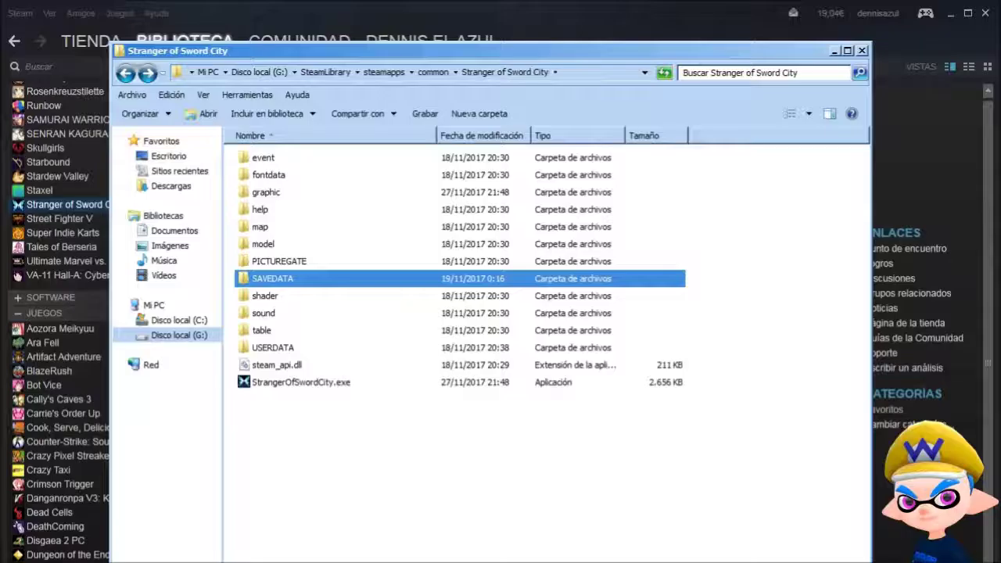
pyautogui.doubleClick(272, 348)
pyautogui.click(126, 73)
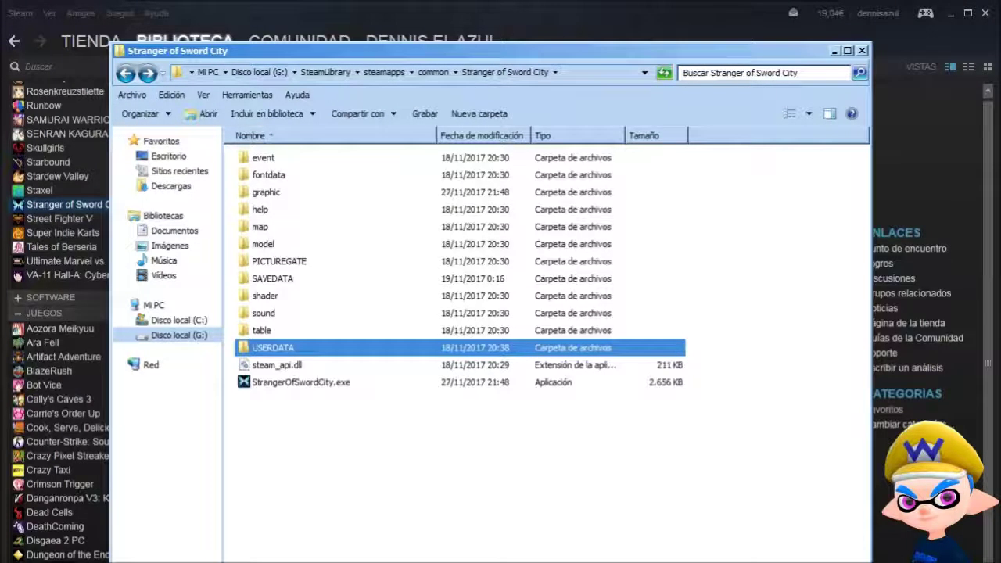
# Examine the PNG character images in PICTUREGATE's 01 folder and return to the game's main folder
pyautogui.doubleClick(280, 261)
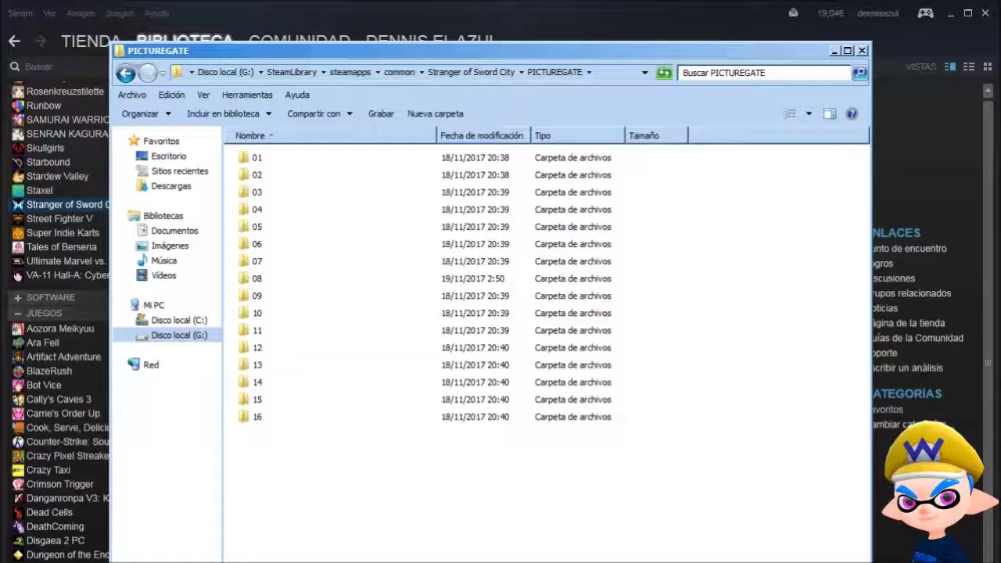
pyautogui.doubleClick(257, 158)
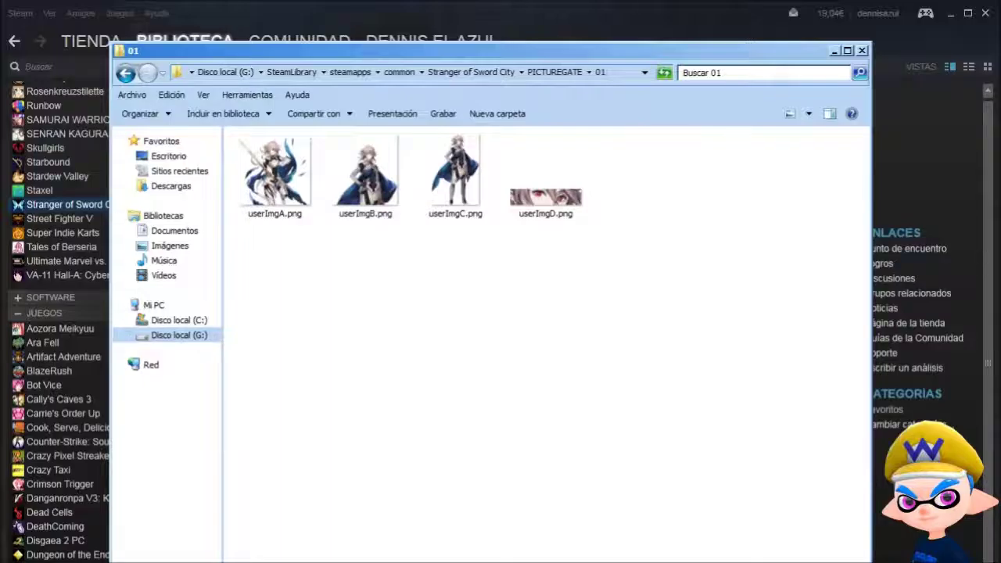
pyautogui.click(125, 72)
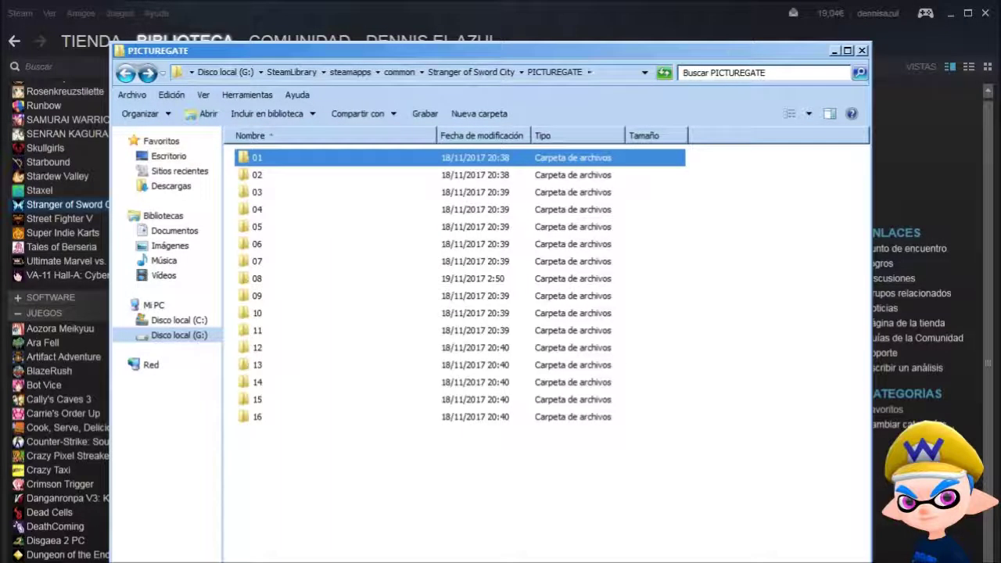
pyautogui.hotkey('alt', 'Left')
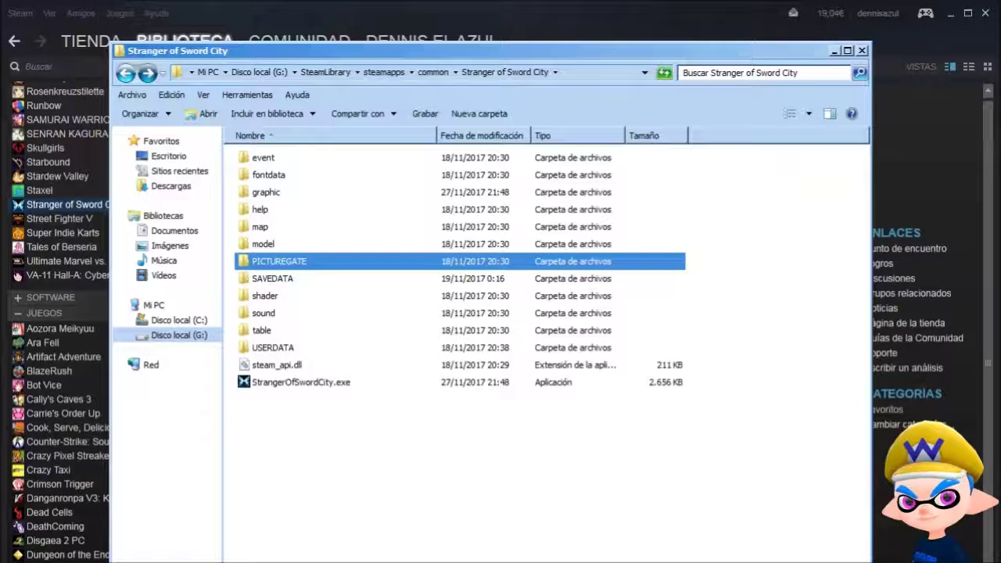
# Go back to the SoSC mod folder and view the images in its Img01 folder one by one in the photo viewer
pyautogui.press('BackSpace')
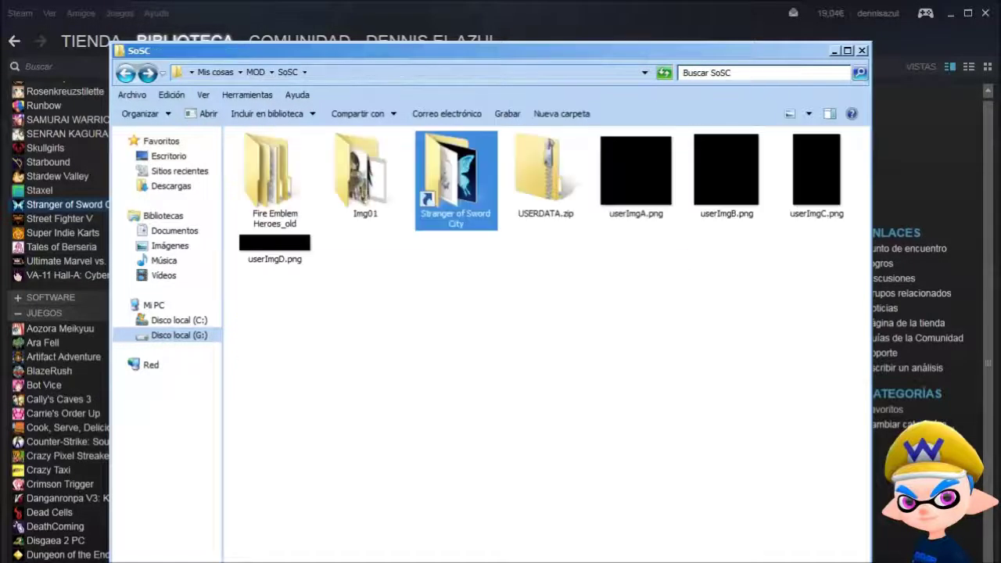
pyautogui.doubleClick(365, 173)
pyautogui.doubleClick(275, 176)
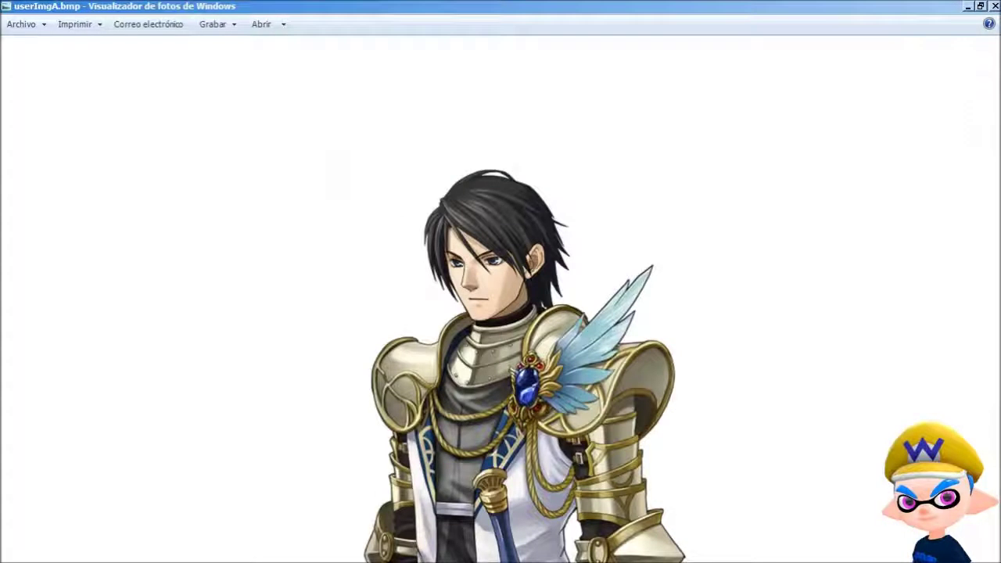
pyautogui.press('Right')
pyautogui.press('Right')
pyautogui.press('Right')
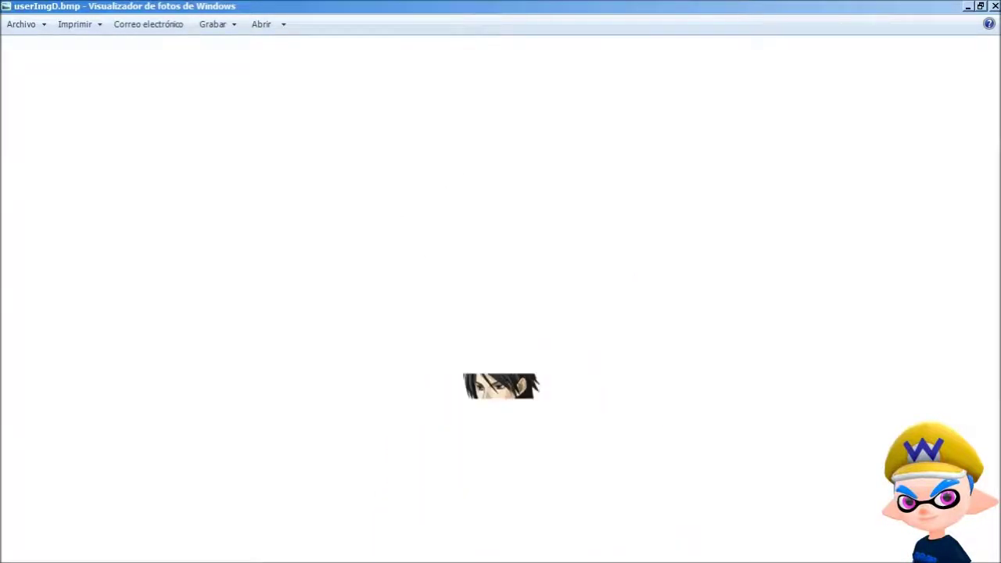
pyautogui.press('Right')
pyautogui.click(995, 6)
pyautogui.click(673, 312)
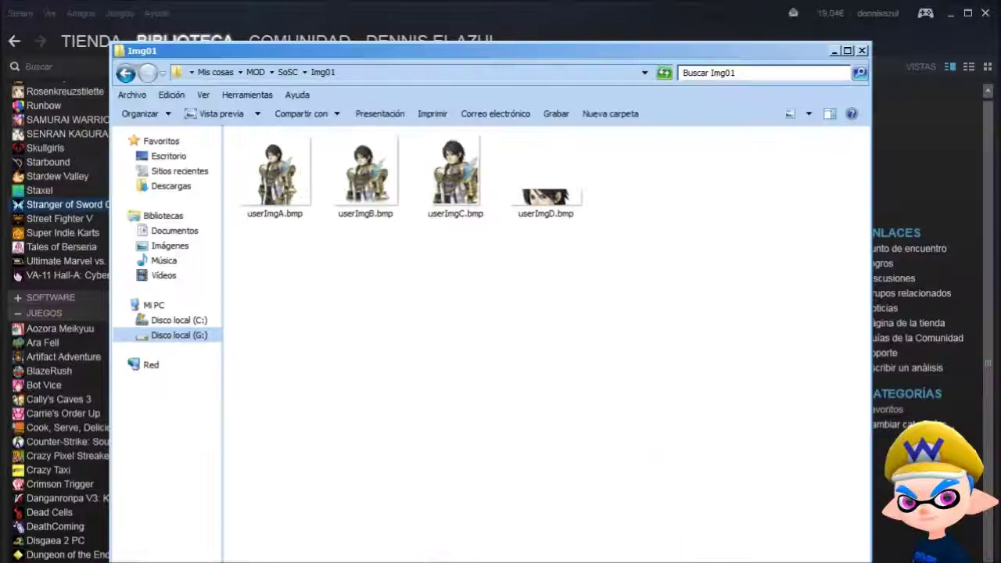
# Open userImgA.bmp in GIMP to inspect its canvas and transparent background, and close the image
pyautogui.rightClick(275, 177)
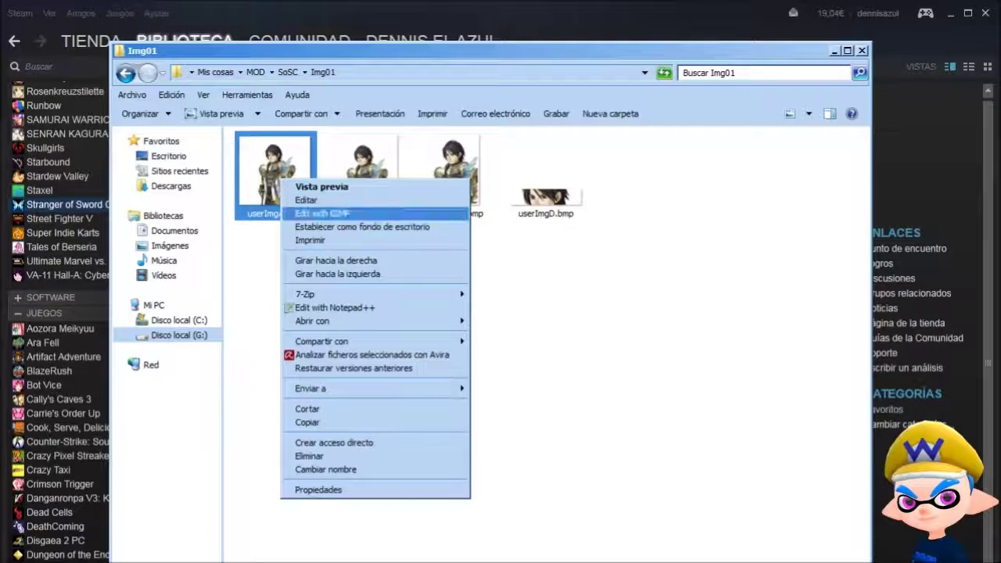
pyautogui.click(329, 213)
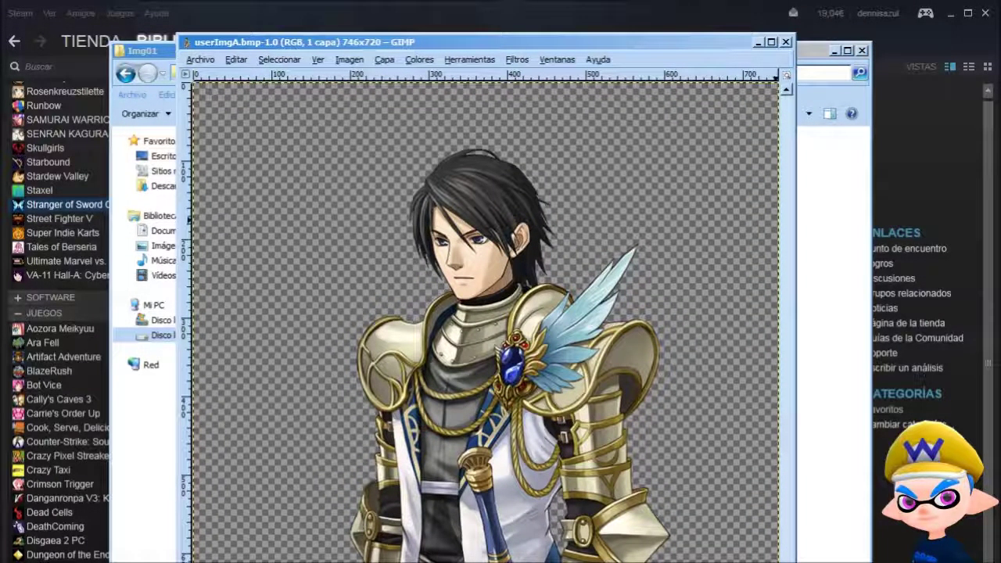
pyautogui.click(785, 43)
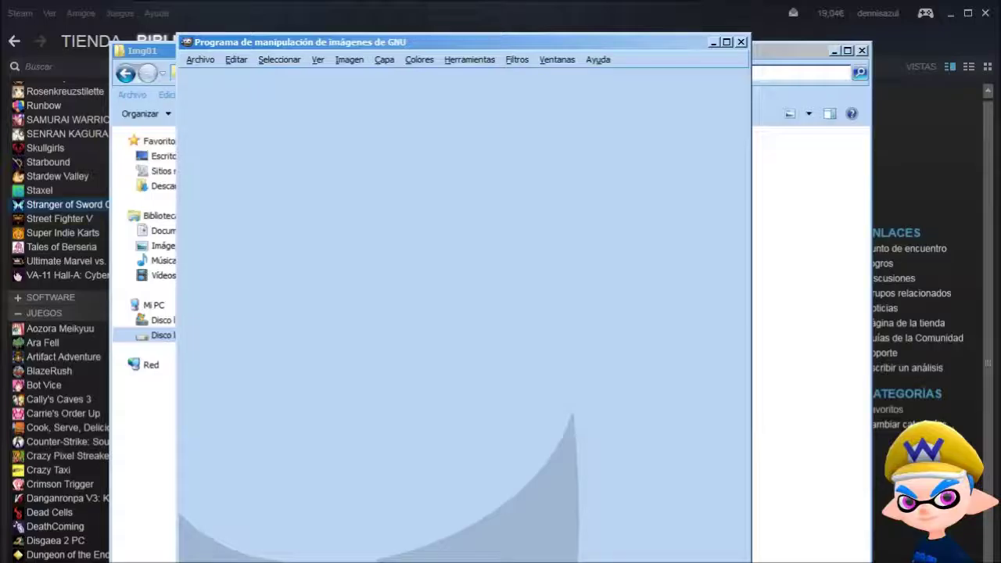
pyautogui.click(713, 42)
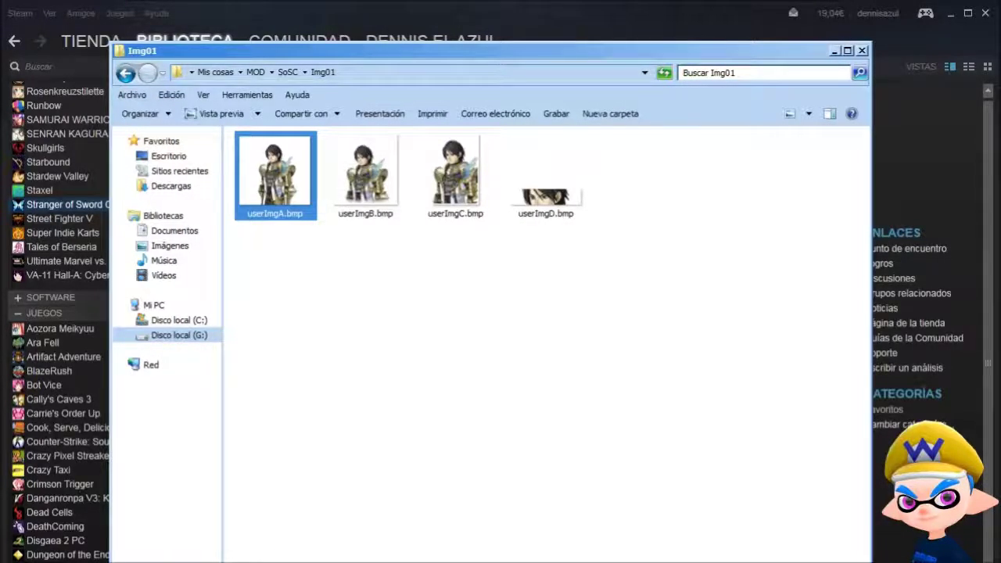
# Go through the four bitmaps in Img01 and preview userImgA.bmp in an enlarged photo viewer window
pyautogui.click(365, 176)
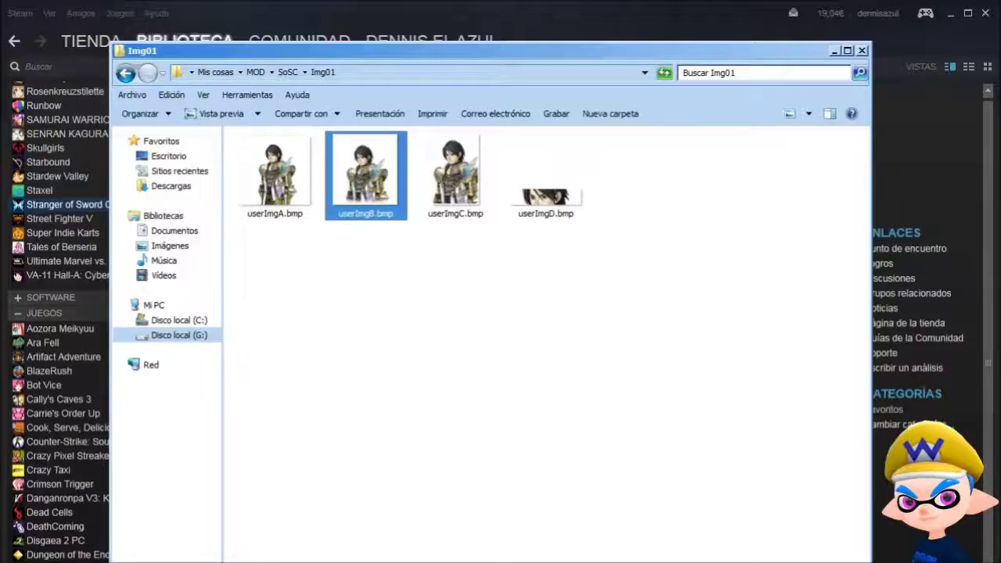
pyautogui.click(456, 176)
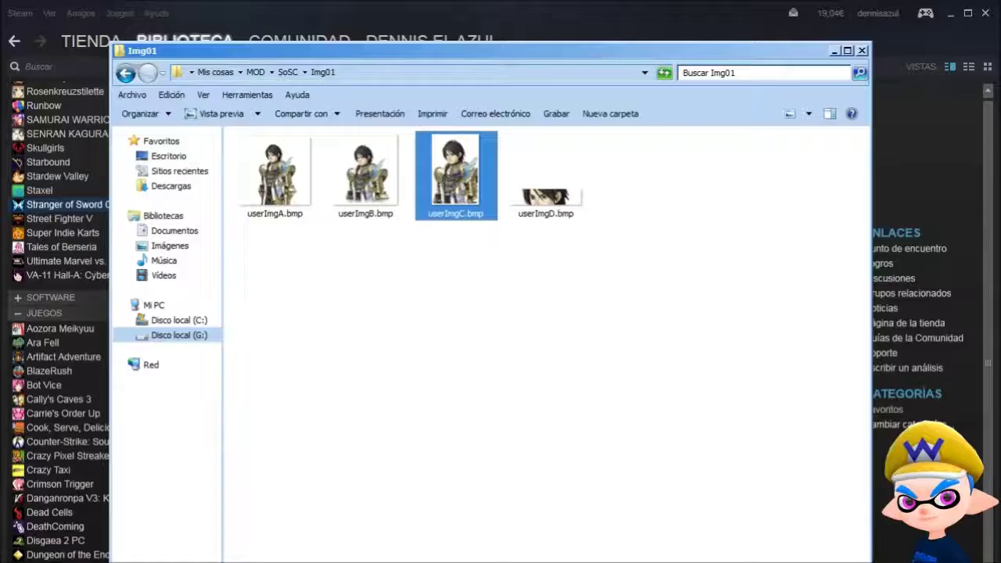
pyautogui.click(546, 176)
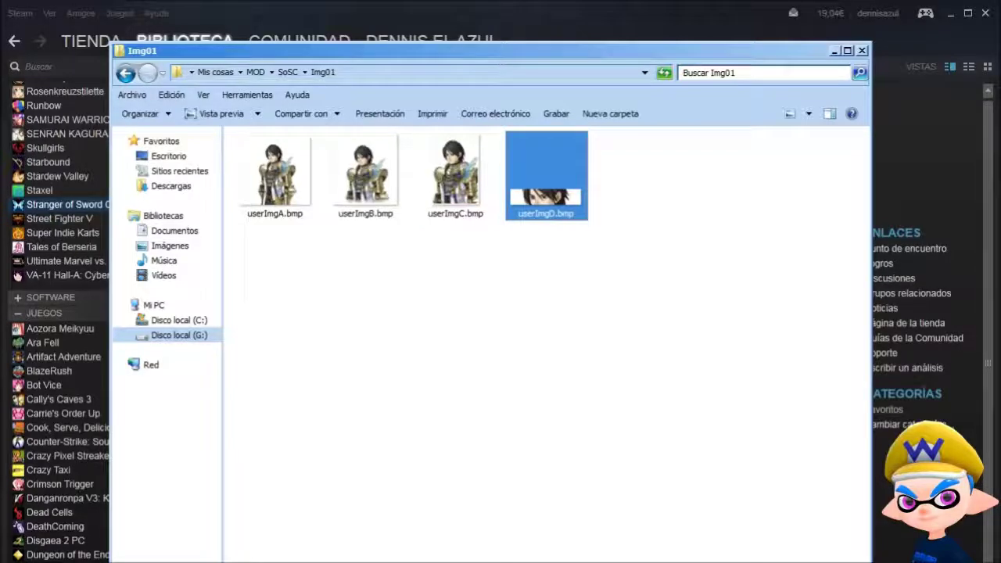
pyautogui.press('Left')
pyautogui.press('Left')
pyautogui.press('Left')
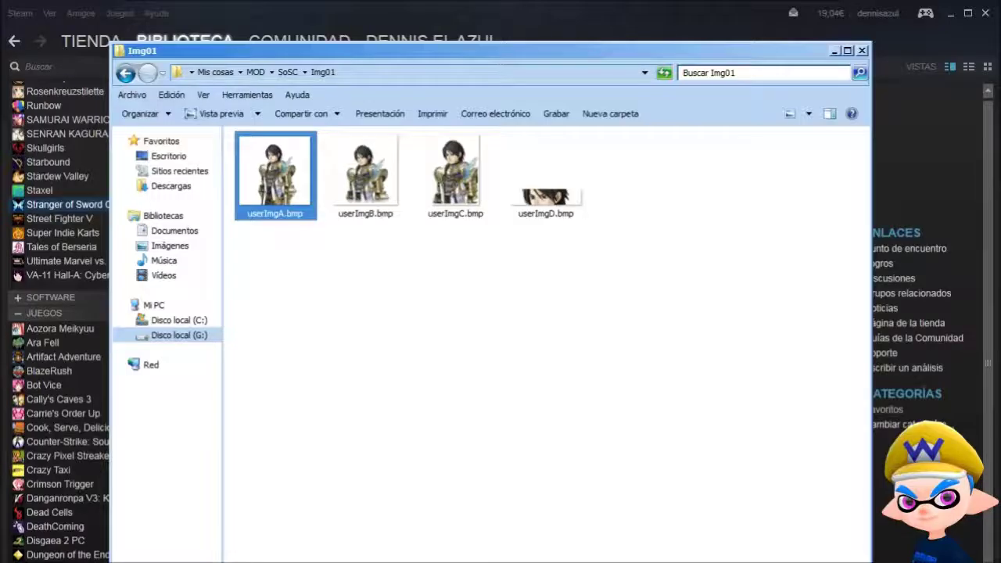
pyautogui.press('Return')
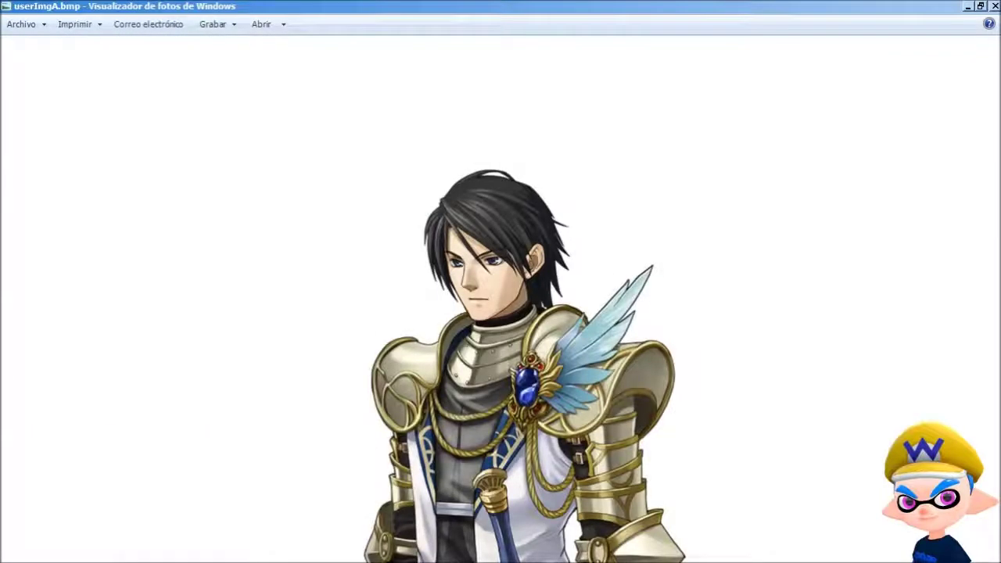
pyautogui.click(981, 7)
pyautogui.moveTo(500, 164); pyautogui.dragTo(421, 56)
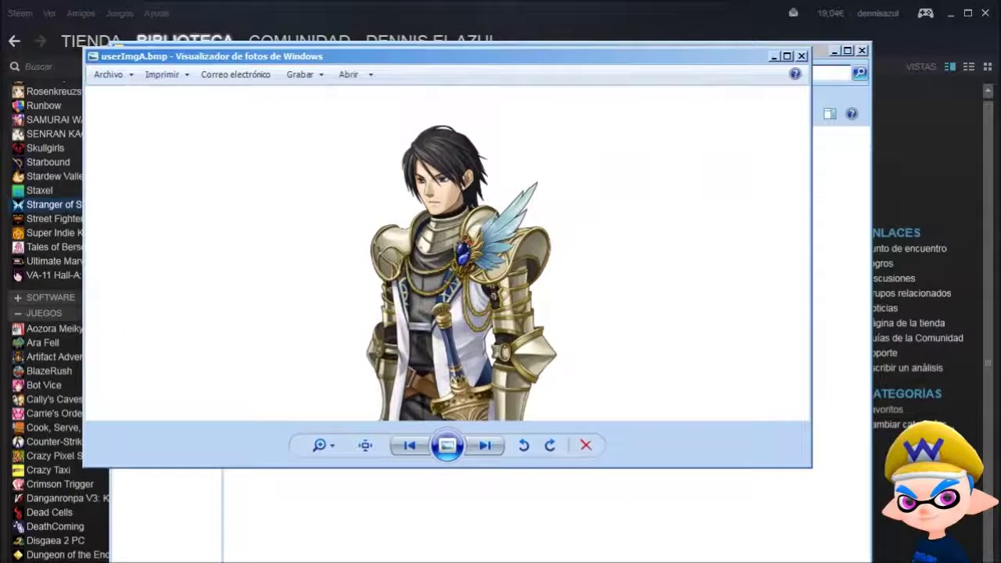
pyautogui.moveTo(811, 467); pyautogui.dragTo(911, 562)
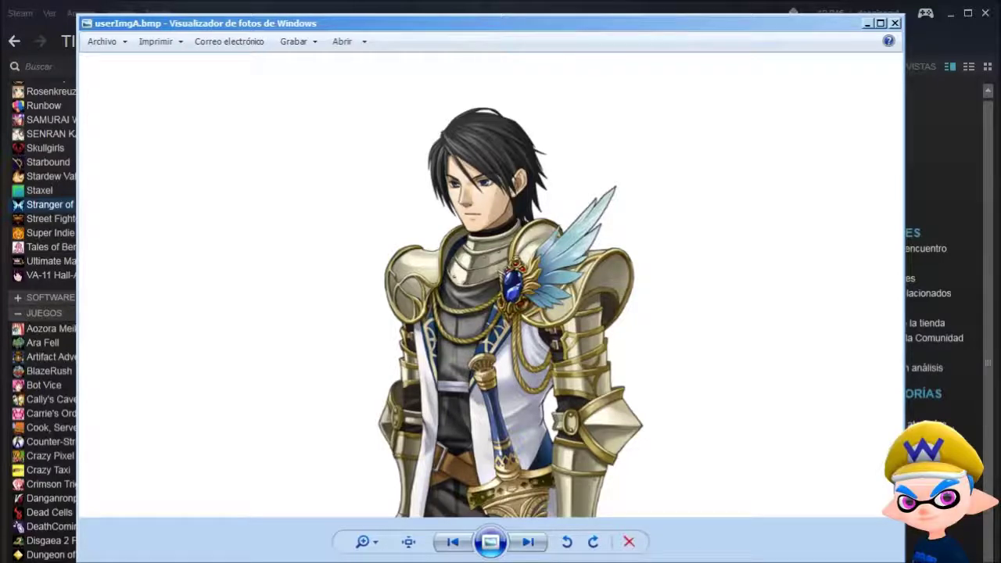
pyautogui.click(895, 23)
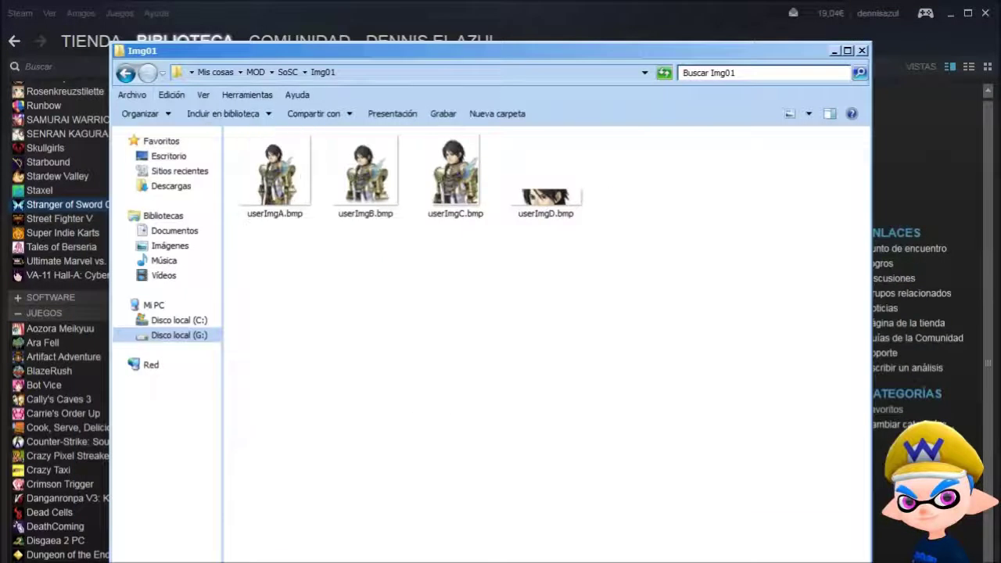
# Compare the thumbnails of userImgB.bmp and userImgC.bmp, and return to the SoSC folder
pyautogui.click(365, 176)
pyautogui.click(456, 176)
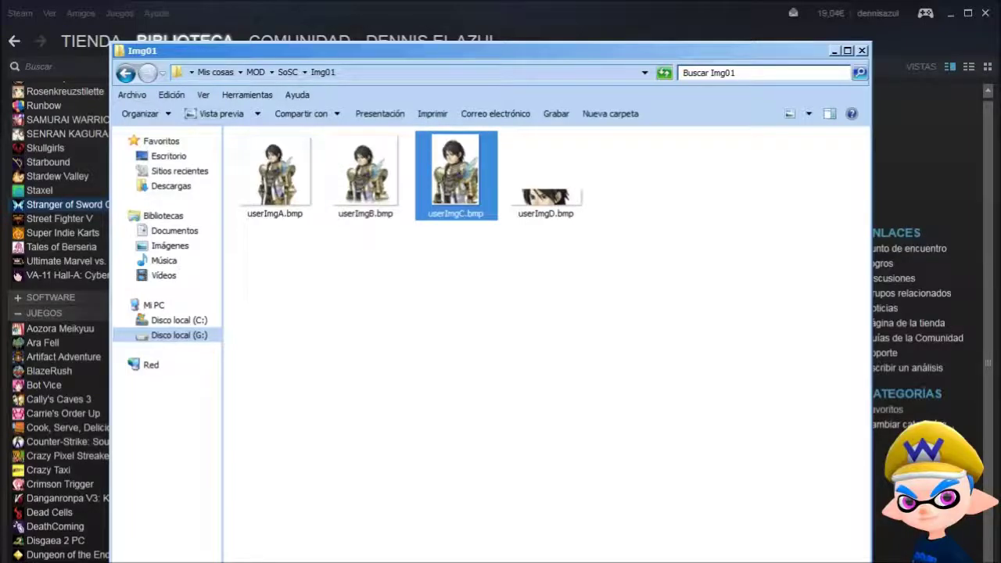
pyautogui.click(365, 176)
pyautogui.click(455, 176)
pyautogui.click(366, 176)
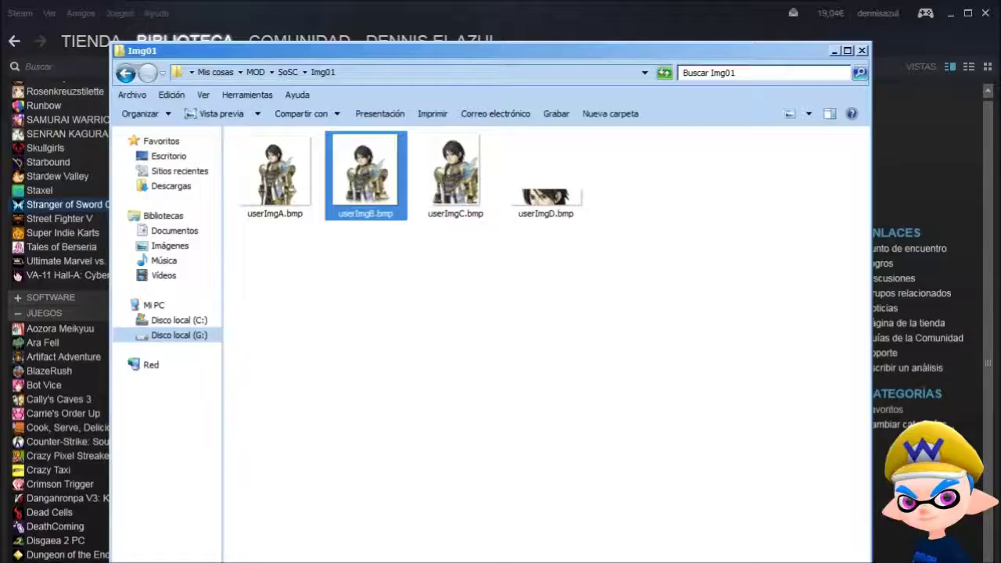
pyautogui.click(365, 329)
pyautogui.click(126, 73)
pyautogui.click(365, 329)
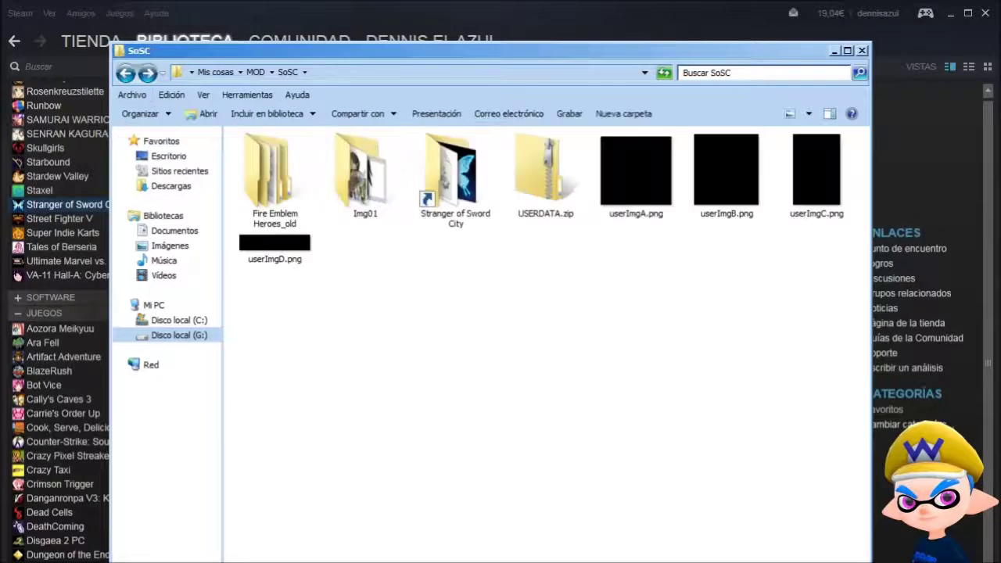
# Duplicate the Img01 folder inside SoSC and rename the copy as Marisa
pyautogui.click(365, 176)
pyautogui.hotkey('ctrl', 'c')
pyautogui.hotkey('ctrl', 'v')
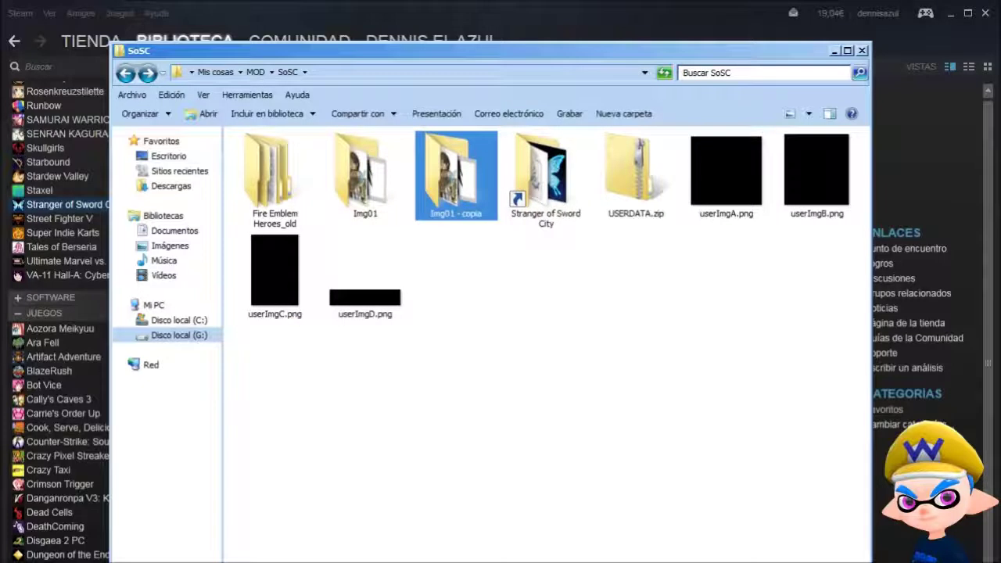
pyautogui.press('F2')
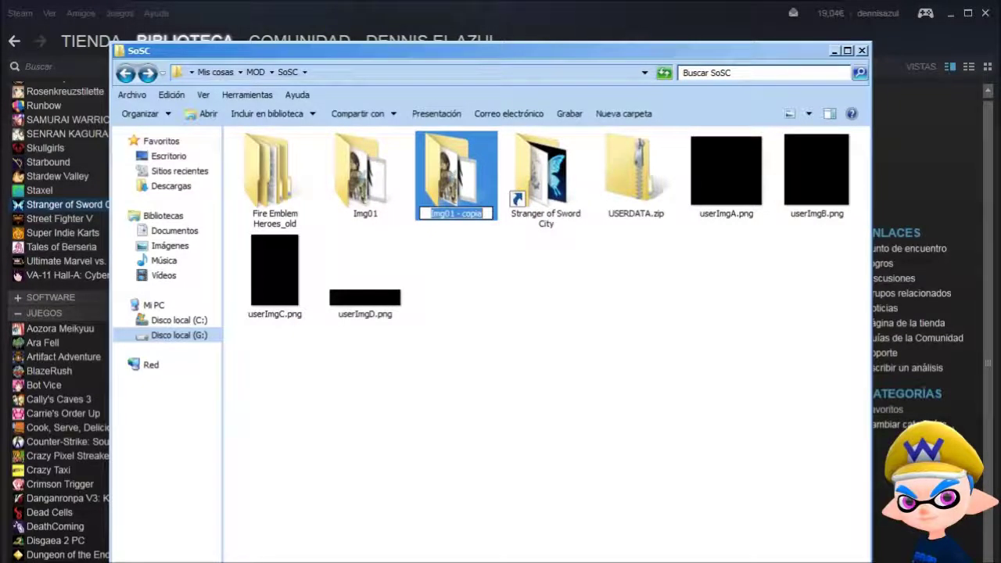
pyautogui.write('Marisa')
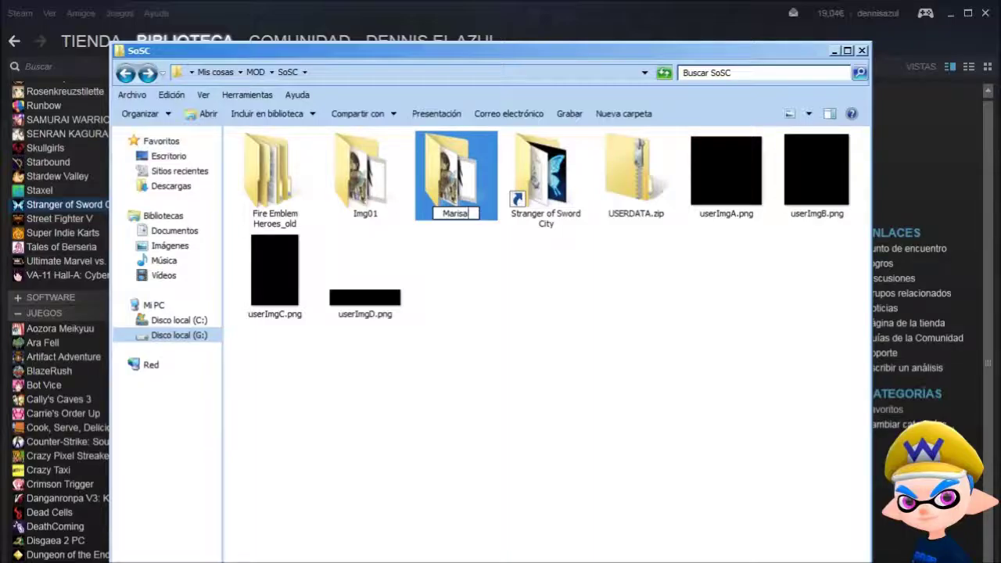
pyautogui.press('Return')
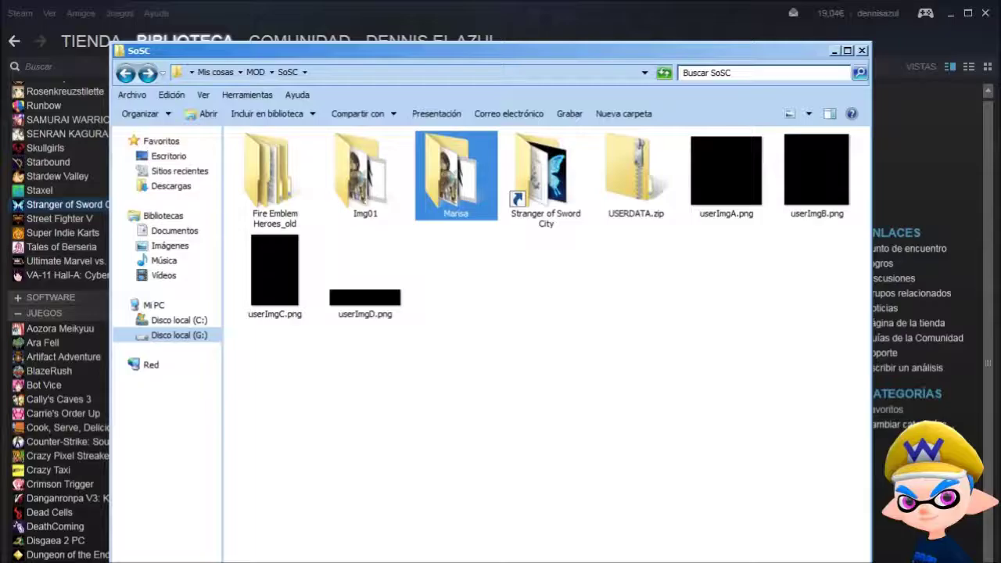
# Open the Tharja folder inside Fire Emblem Heroes_old, view its userImg images one by one in the photo viewer, and close the viewer
pyautogui.click(275, 176)
pyautogui.click(469, 375)
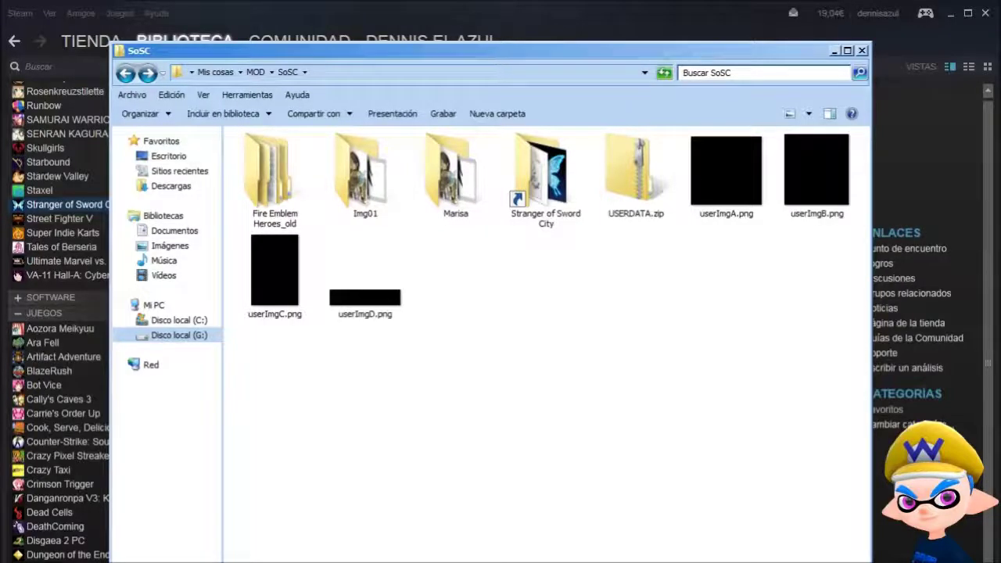
pyautogui.doubleClick(275, 176)
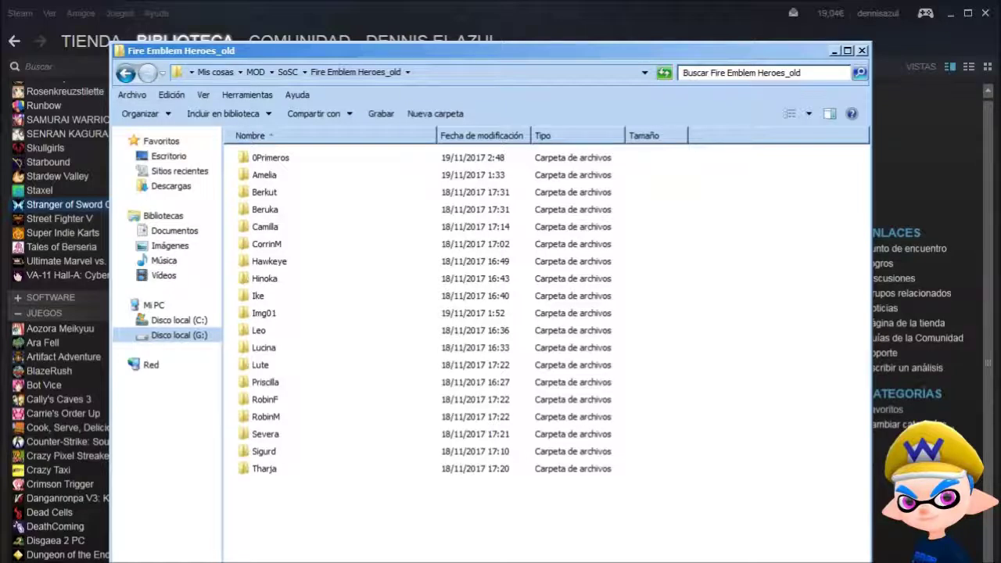
pyautogui.doubleClick(265, 469)
pyautogui.doubleClick(277, 174)
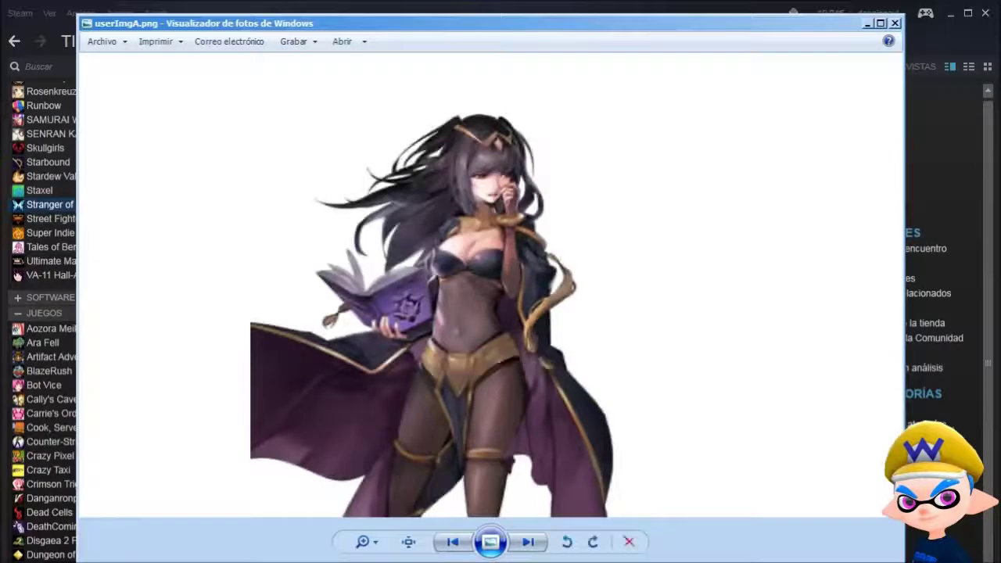
pyautogui.click(529, 541)
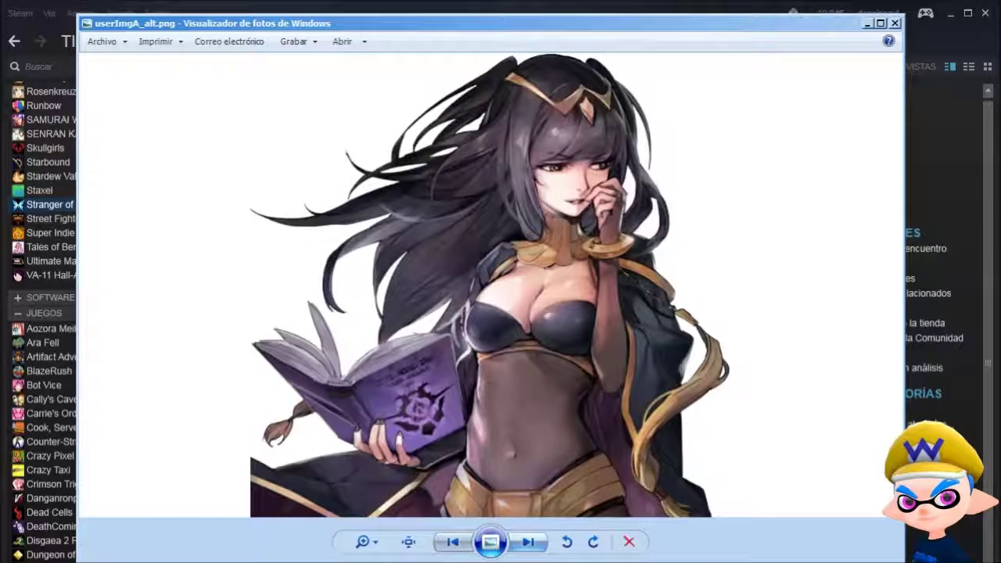
pyautogui.click(529, 541)
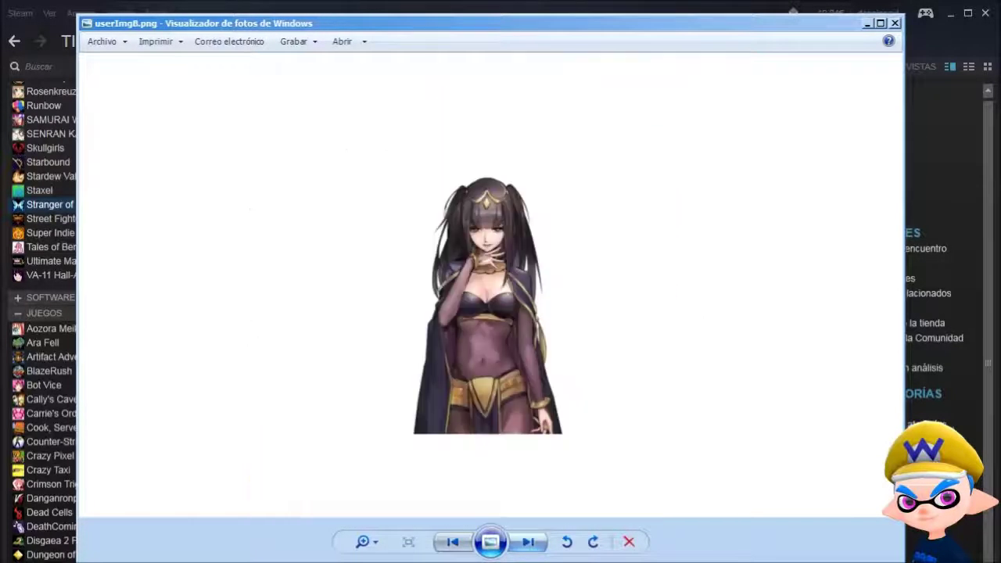
pyautogui.click(452, 541)
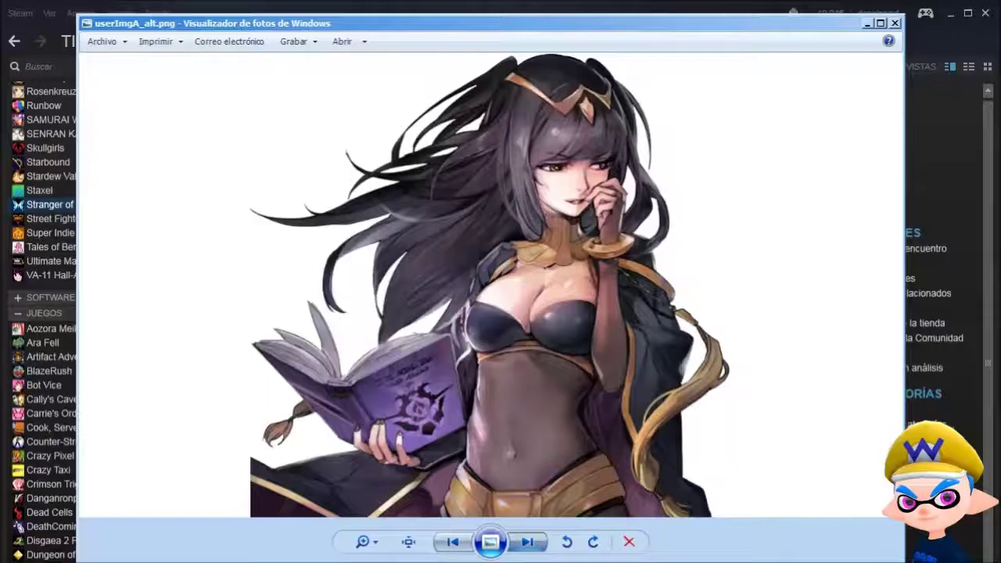
pyautogui.click(528, 541)
pyautogui.click(528, 541)
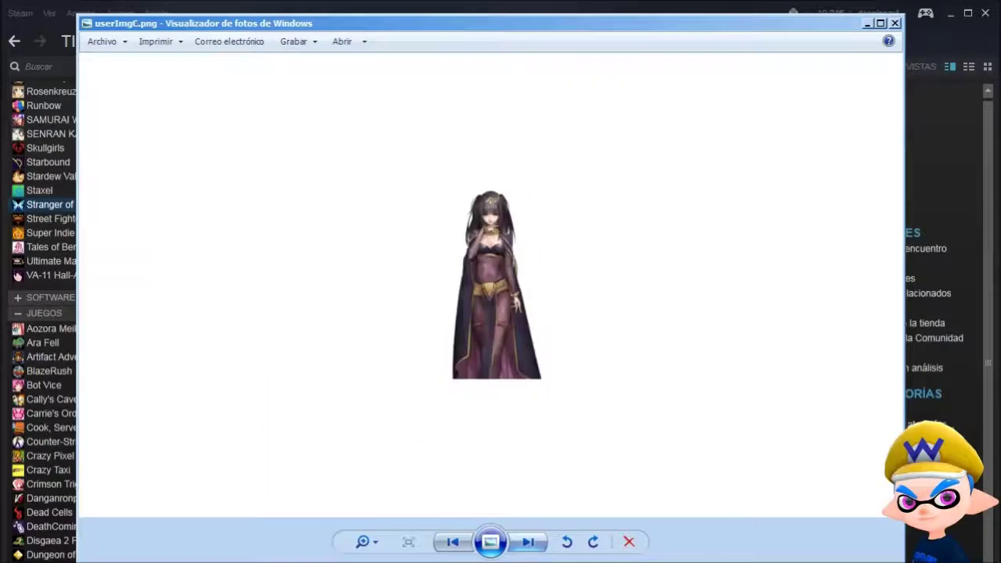
pyautogui.click(529, 541)
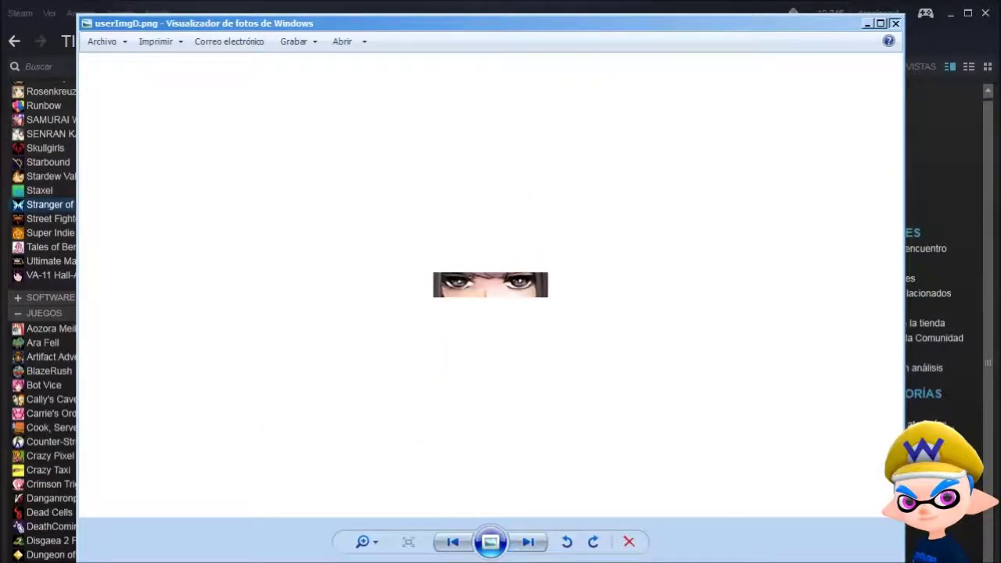
pyautogui.click(896, 23)
# Compare the thumbnails of userImgC.png and userImgB.png in the Tharja folder
pyautogui.click(547, 329)
pyautogui.click(547, 176)
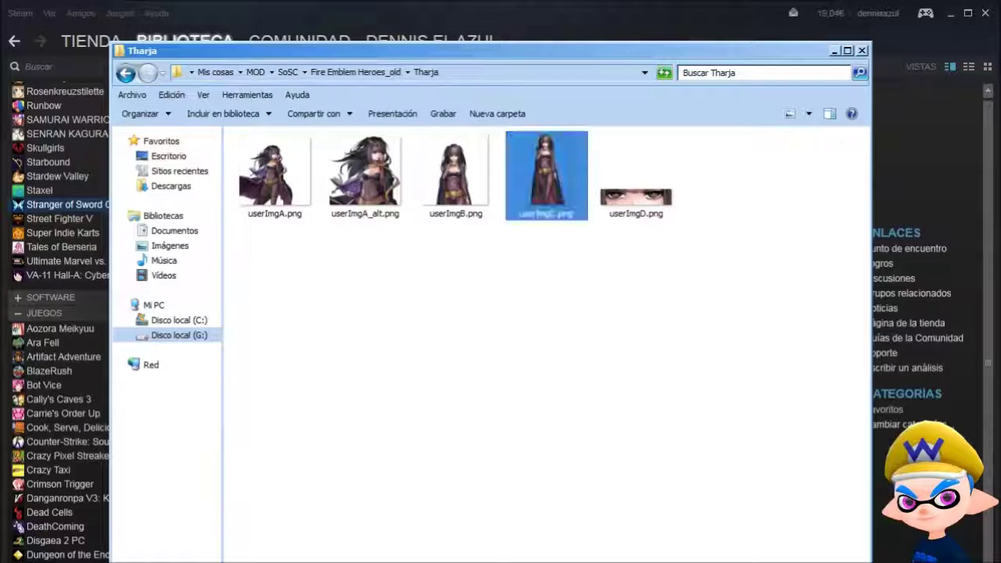
pyautogui.click(455, 176)
pyautogui.click(456, 328)
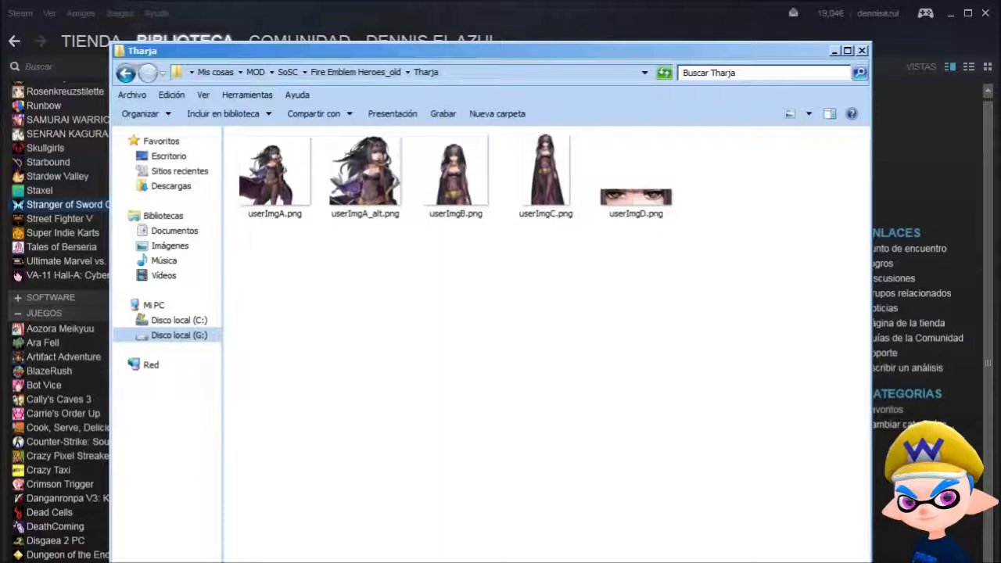
pyautogui.click(456, 176)
pyautogui.click(456, 297)
pyautogui.click(456, 176)
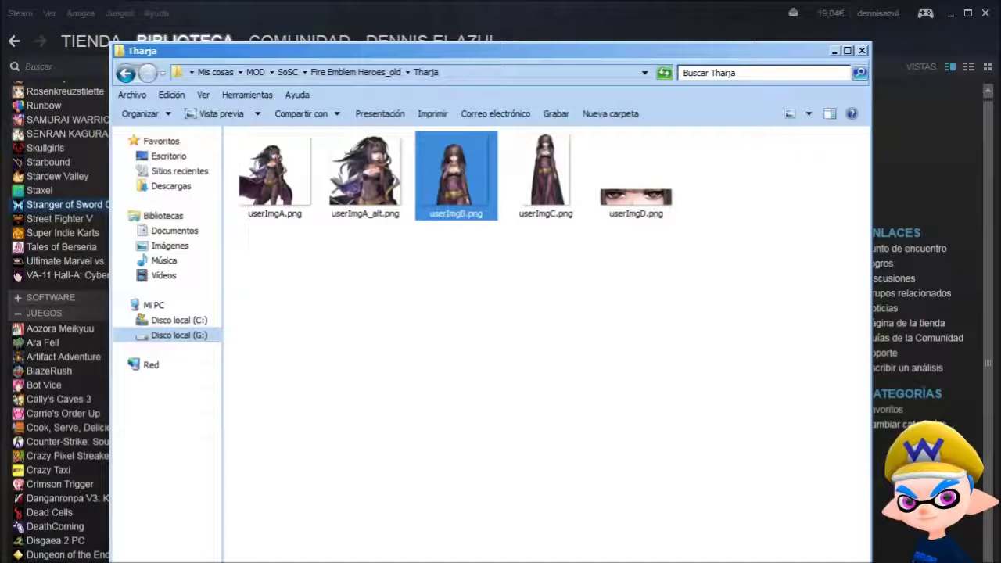
# Go back to the Img01 folder, open userImgA.bmp in GIMP, and minimize the folder window
pyautogui.click(125, 72)
pyautogui.click(125, 72)
pyautogui.click(125, 73)
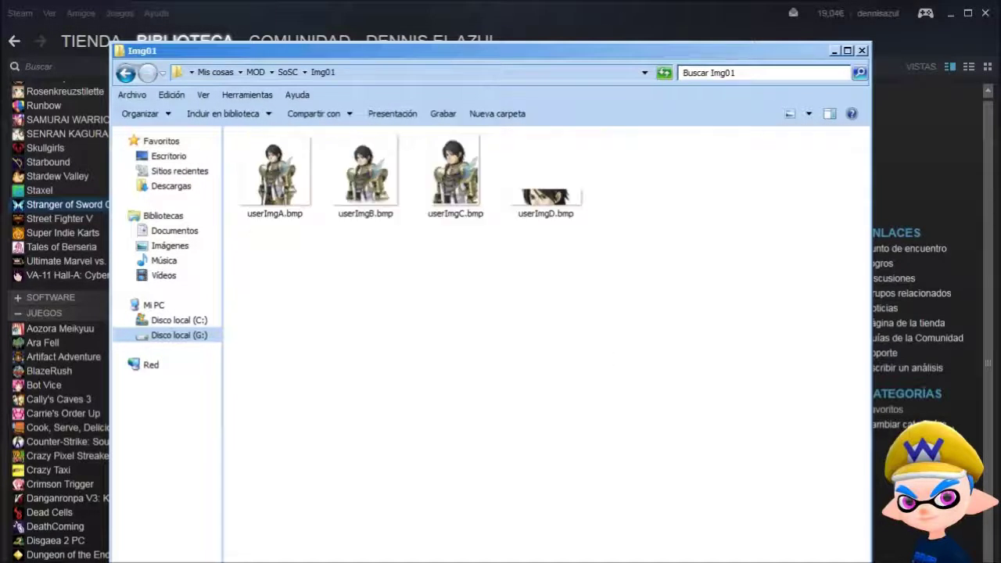
pyautogui.rightClick(276, 185)
pyautogui.click(317, 223)
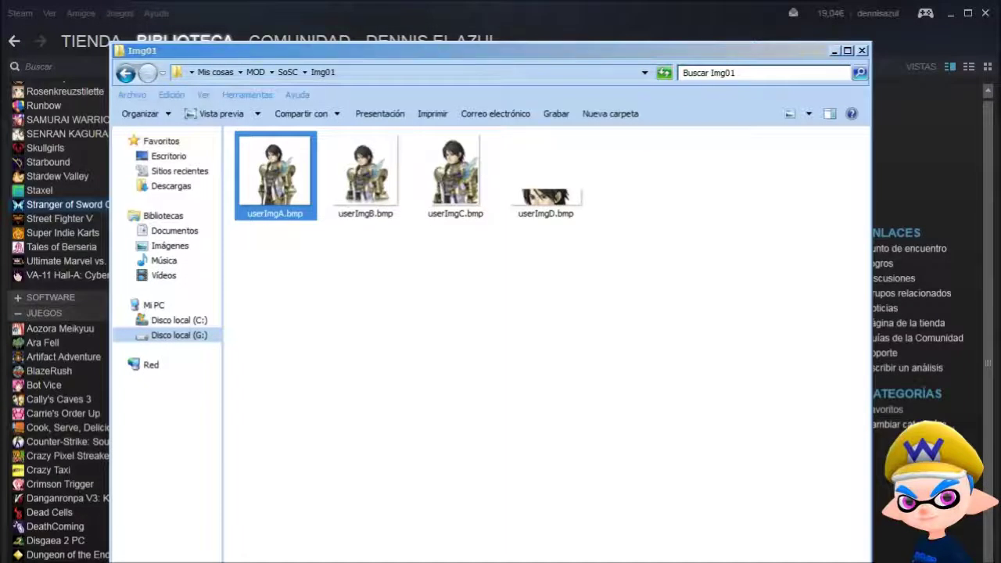
pyautogui.click(835, 51)
pyautogui.click(660, 530)
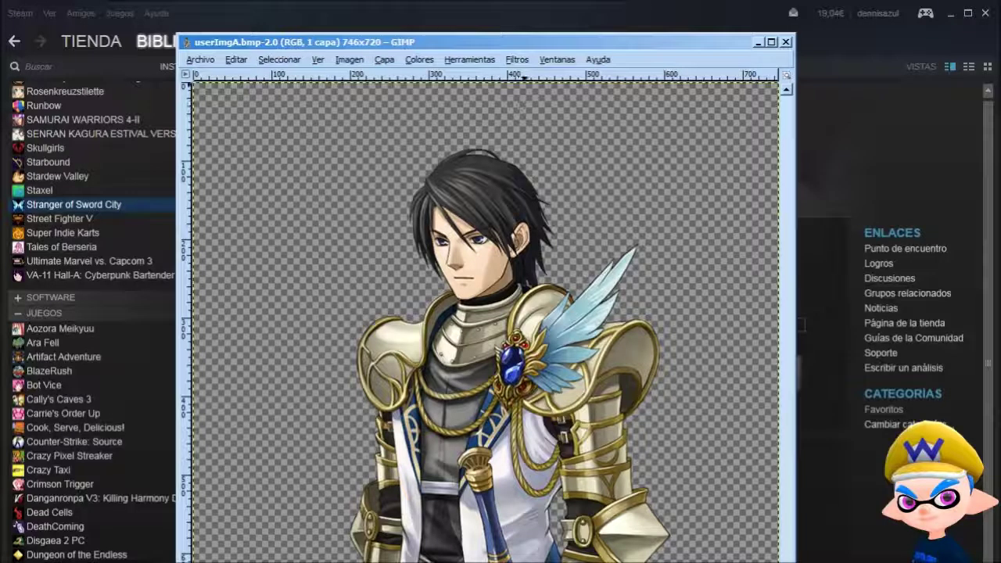
# Arrange the userImgA.bmp window in GIMP with the layers dock and the toolbox on either side of it
pyautogui.moveTo(524, 42); pyautogui.dragTo(531, 25)
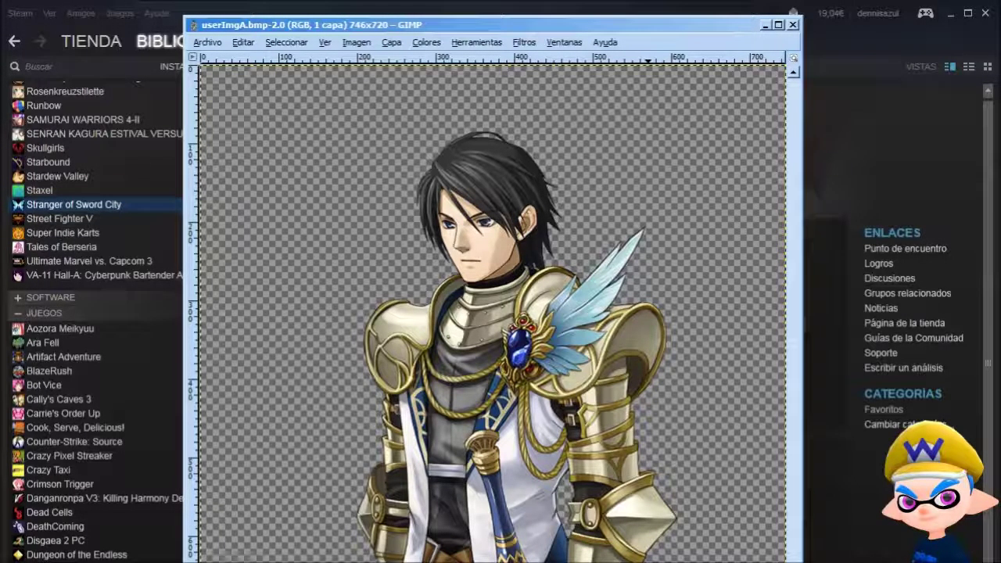
pyautogui.hotkey('alt', 'Tab')
pyautogui.hotkey('alt', 'Tab')
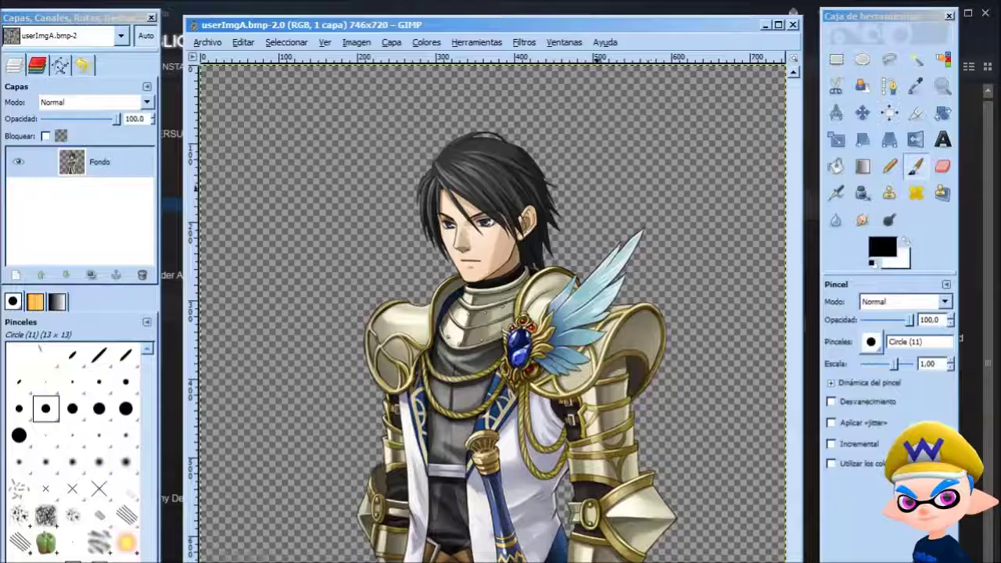
pyautogui.moveTo(78, 17); pyautogui.dragTo(87, 16)
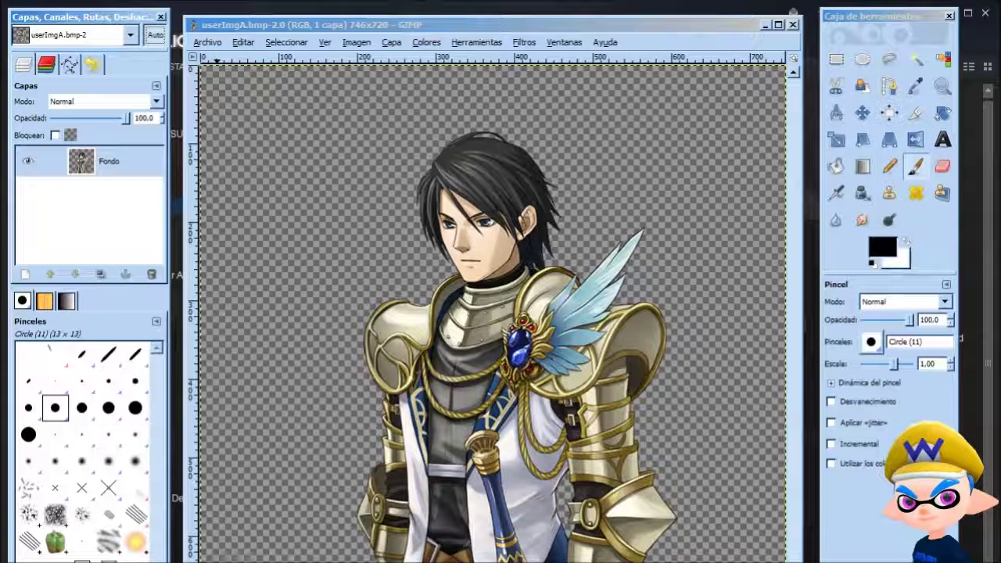
# Switch to the Fire Emblem Heroes image folder, open its Sprites subfolder, and look through the character sprite sheets
pyautogui.hotkey('alt', 'Tab')
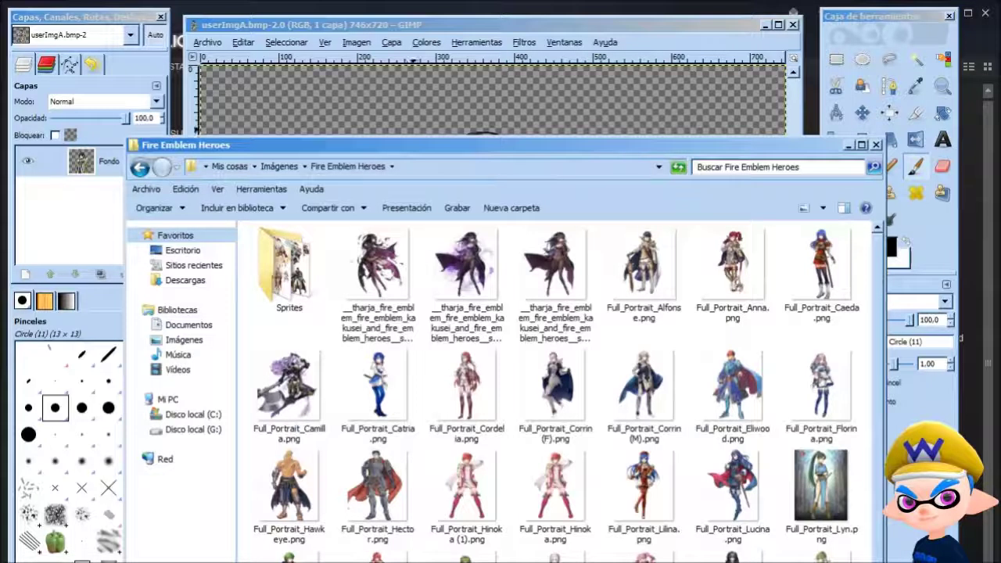
pyautogui.moveTo(408, 145); pyautogui.dragTo(369, 54)
pyautogui.doubleClick(251, 178)
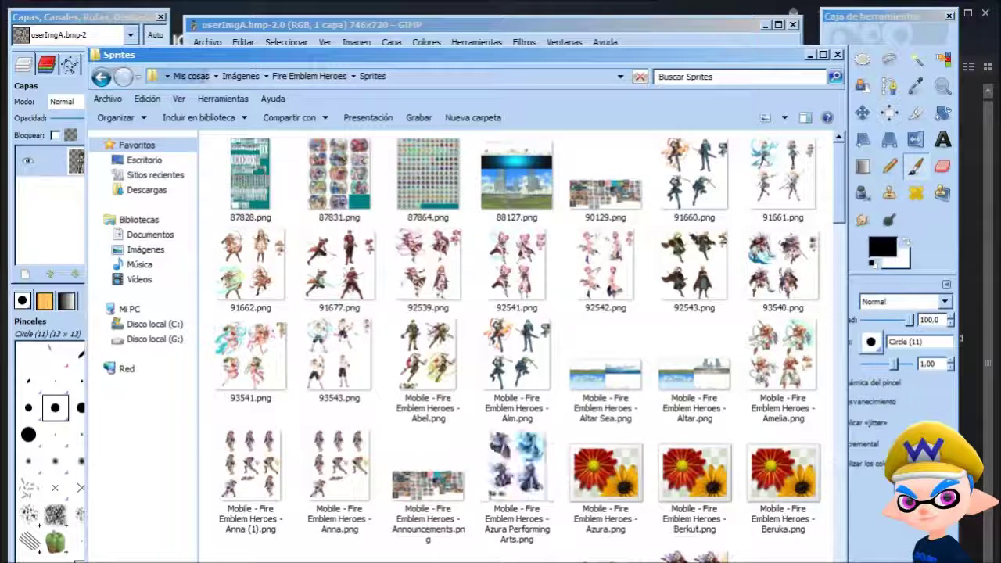
pyautogui.scroll(-3, 688, 175)
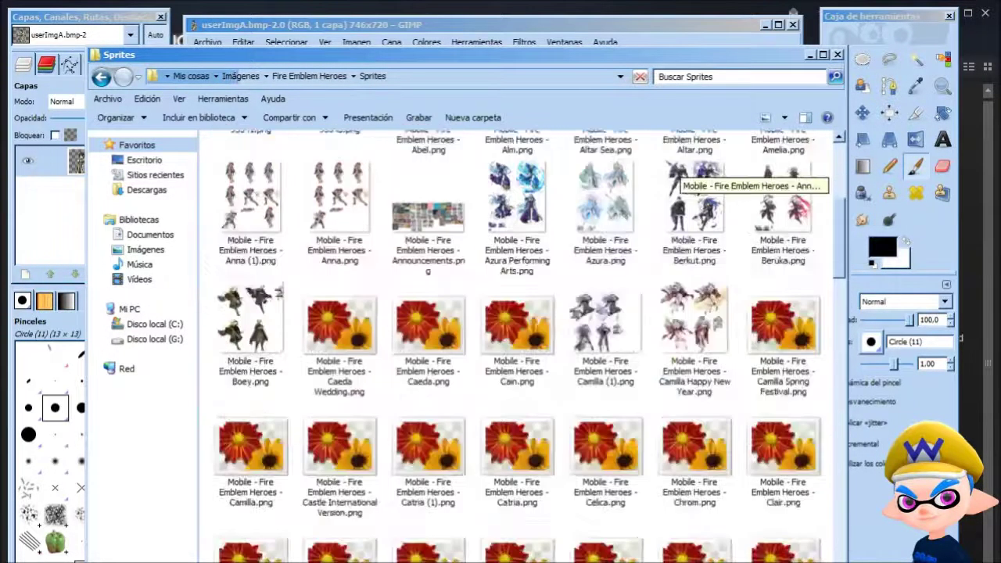
pyautogui.scroll(-20, 688, 175)
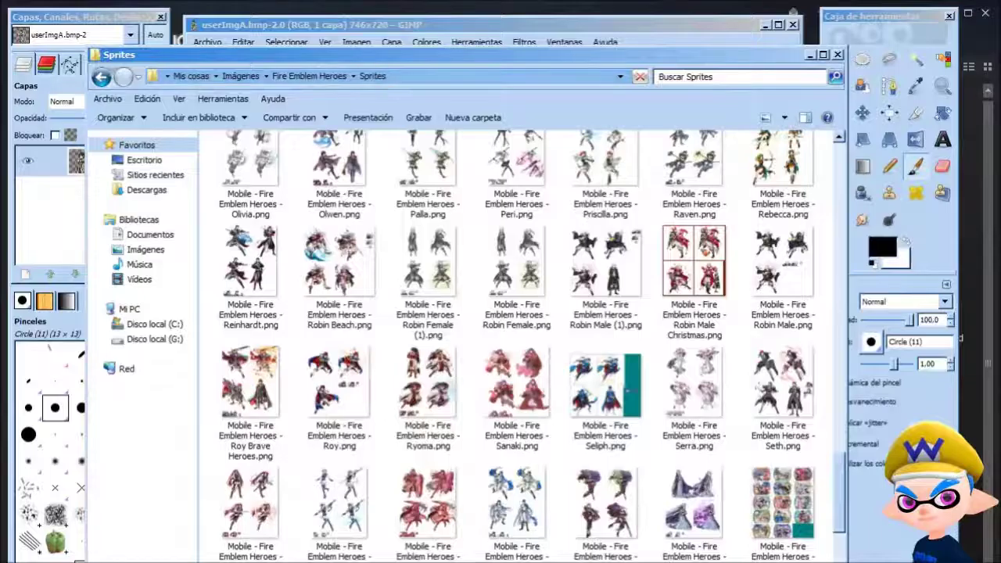
pyautogui.scroll(5, 516, 344)
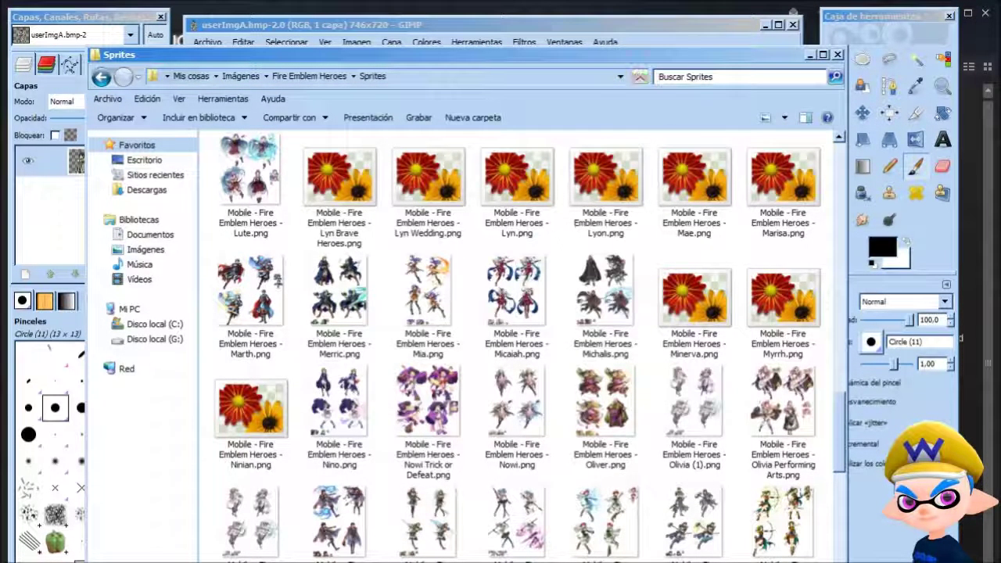
pyautogui.scroll(3, 207, 76)
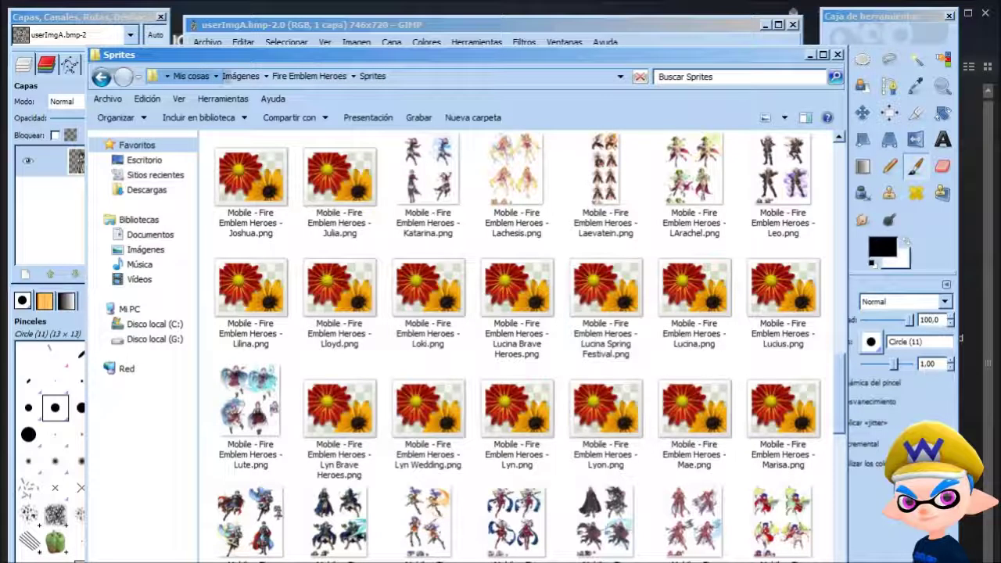
pyautogui.scroll(-15, 516, 344)
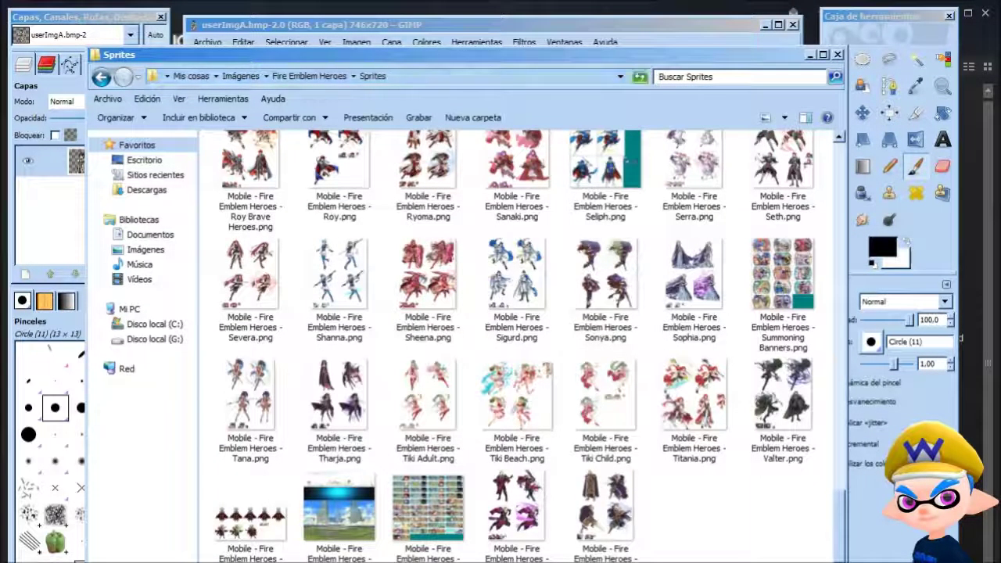
# Search the Sprites folder for "marisa" and open Mobile - Fire Emblem Heroes - Marisa.png in GIMP
pyautogui.click(735, 77)
pyautogui.write('mar')
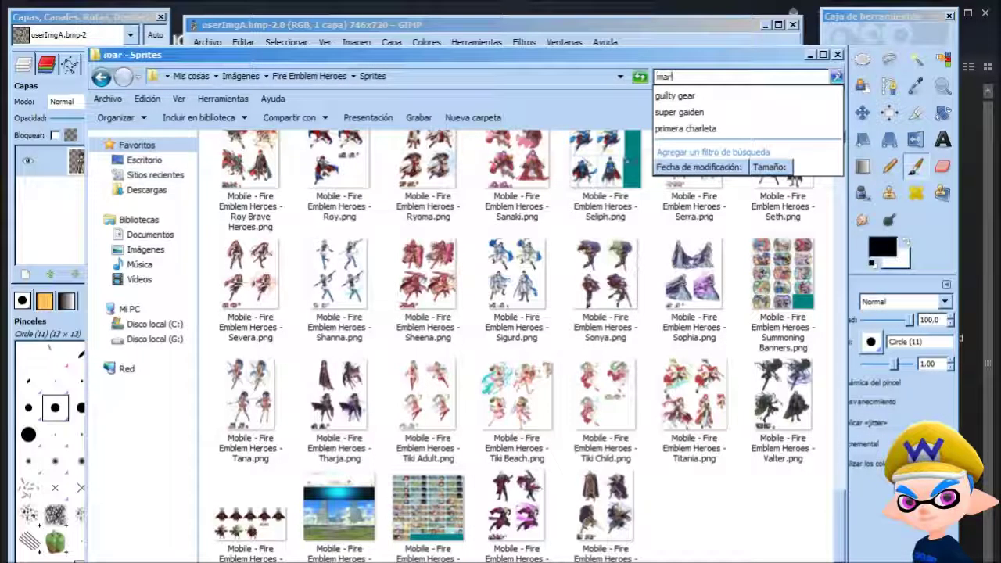
pyautogui.write('isa')
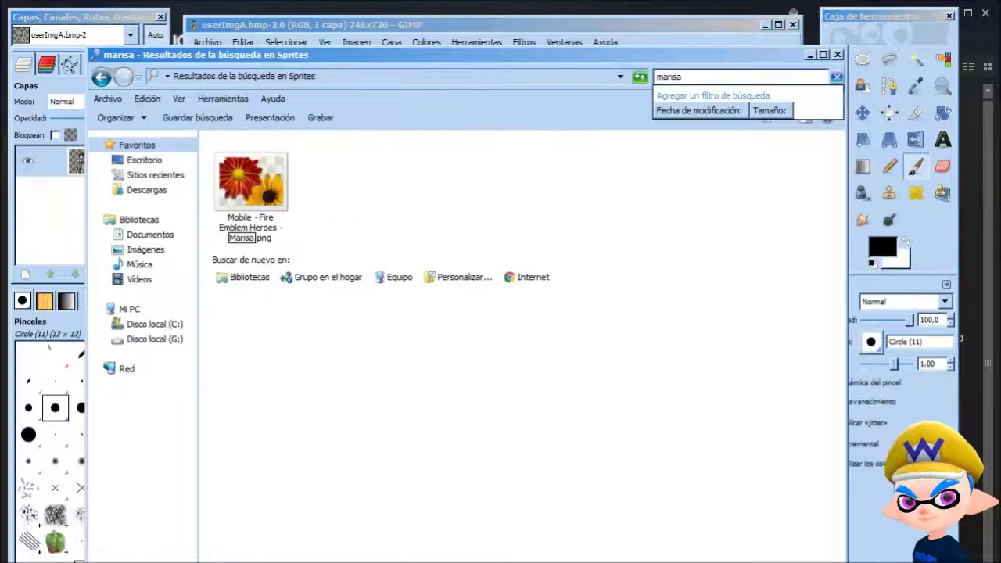
pyautogui.click(258, 187)
pyautogui.rightClick(263, 191)
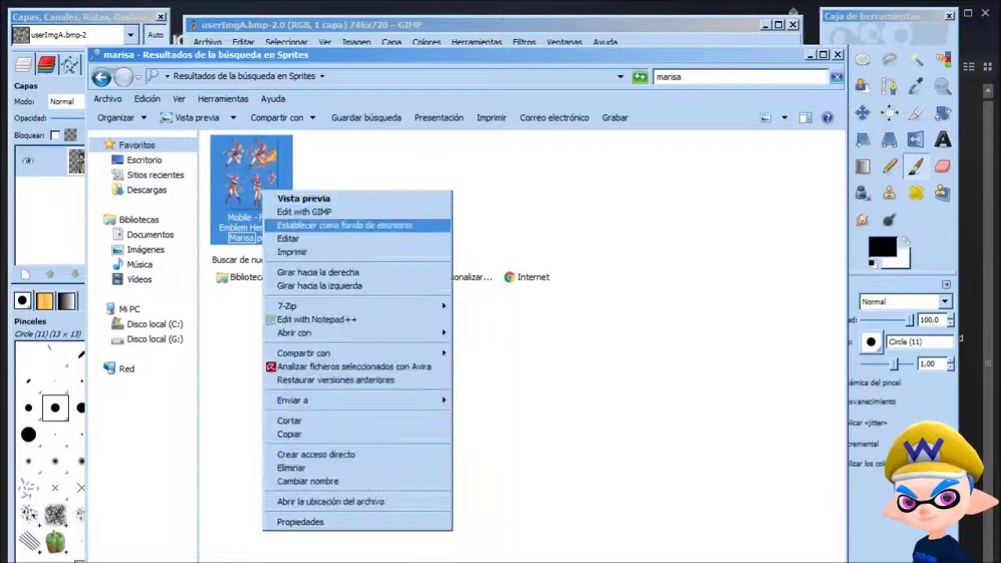
pyautogui.click(304, 212)
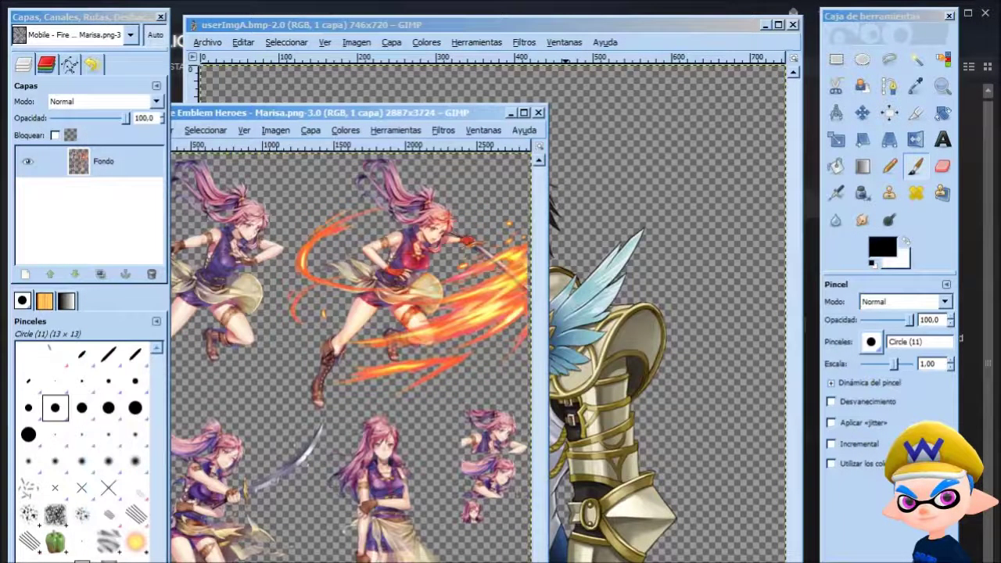
# Select the standing Marisa figure with crossed arms on the sprite sheet, head to feet, with a rectangle about 808 px wide
pyautogui.moveTo(313, 113); pyautogui.dragTo(482, 70)
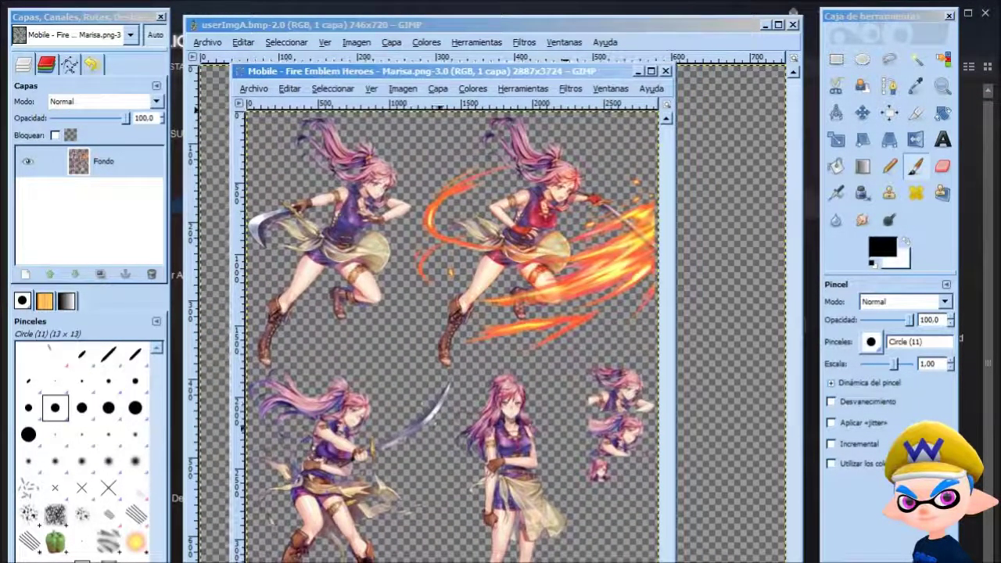
pyautogui.click(836, 60)
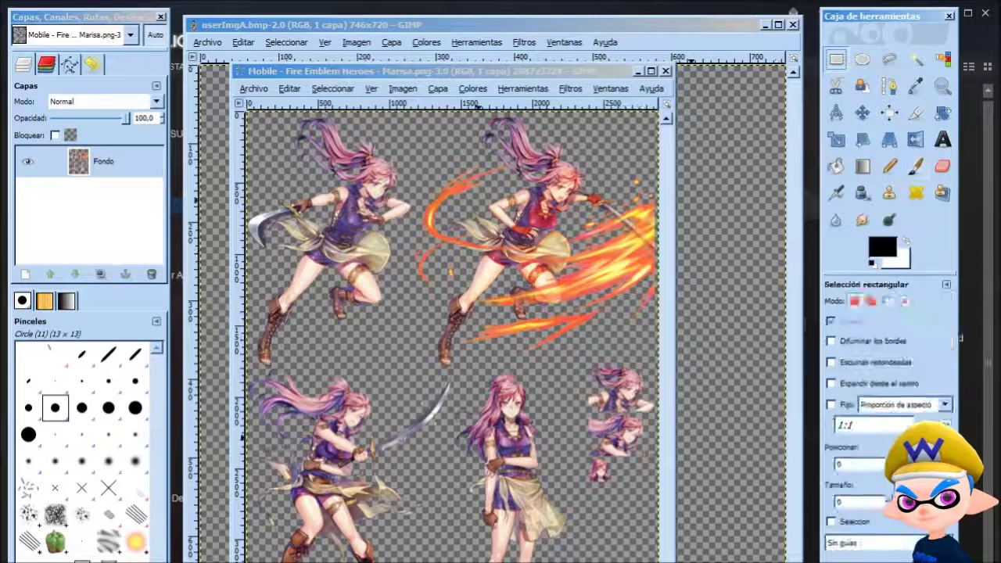
pyautogui.scroll(2, 491, 402)
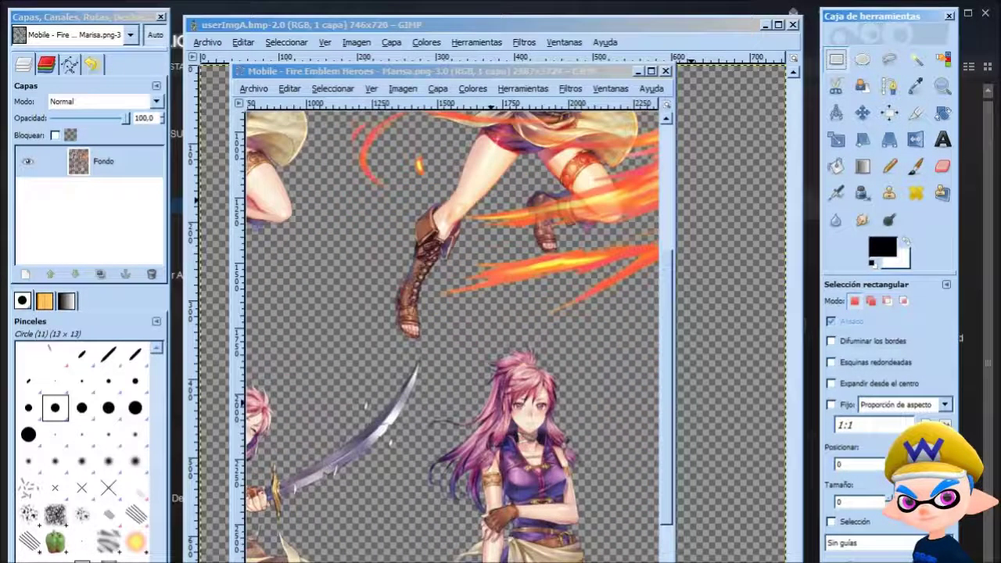
pyautogui.scroll(1, 492, 403)
pyautogui.moveTo(483, 426)
pyautogui.mouseDown()
pyautogui.moveTo(484, 293)
pyautogui.moveTo(381, 284)
pyautogui.mouseUp()
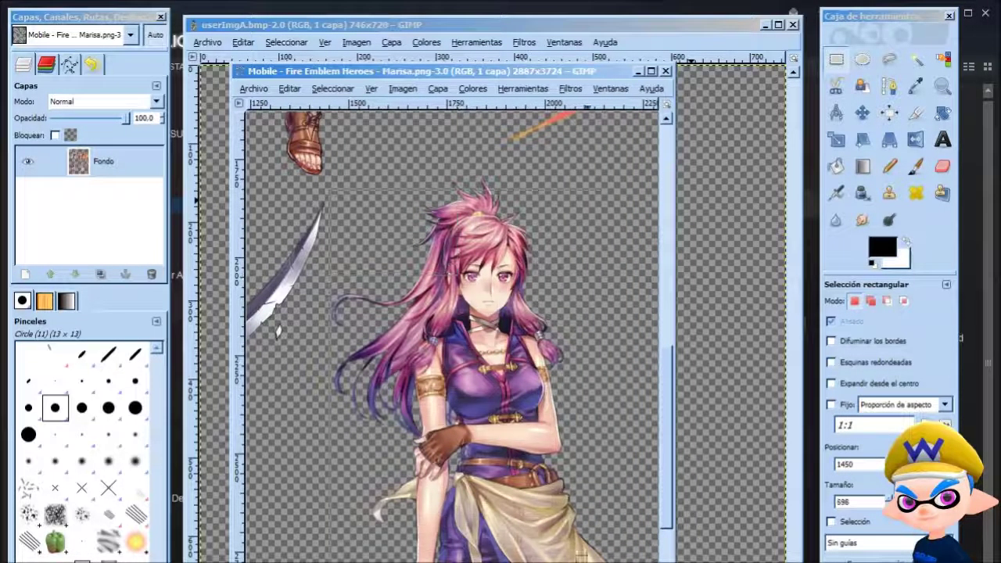
pyautogui.moveTo(601, 561); pyautogui.dragTo(608, 561)
pyautogui.moveTo(478, 199); pyautogui.dragTo(477, 185)
pyautogui.moveTo(575, 345); pyautogui.dragTo(614, 345)
pyautogui.scroll(-5, 465, 327)
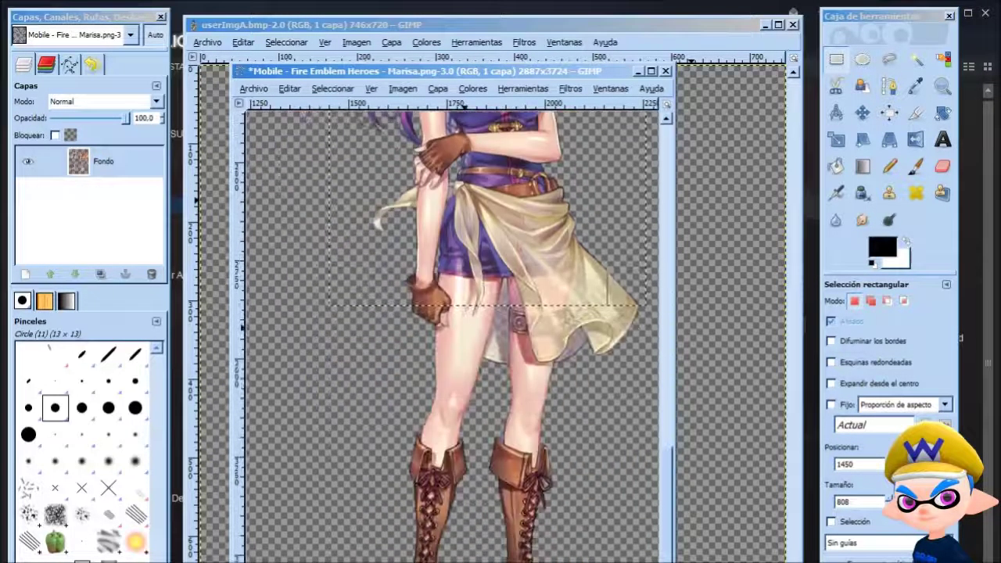
pyautogui.moveTo(496, 293); pyautogui.dragTo(495, 560)
# Copy the selected Marisa figure and close the sprite sheet image without saving it
pyautogui.scroll(9, 479, 459)
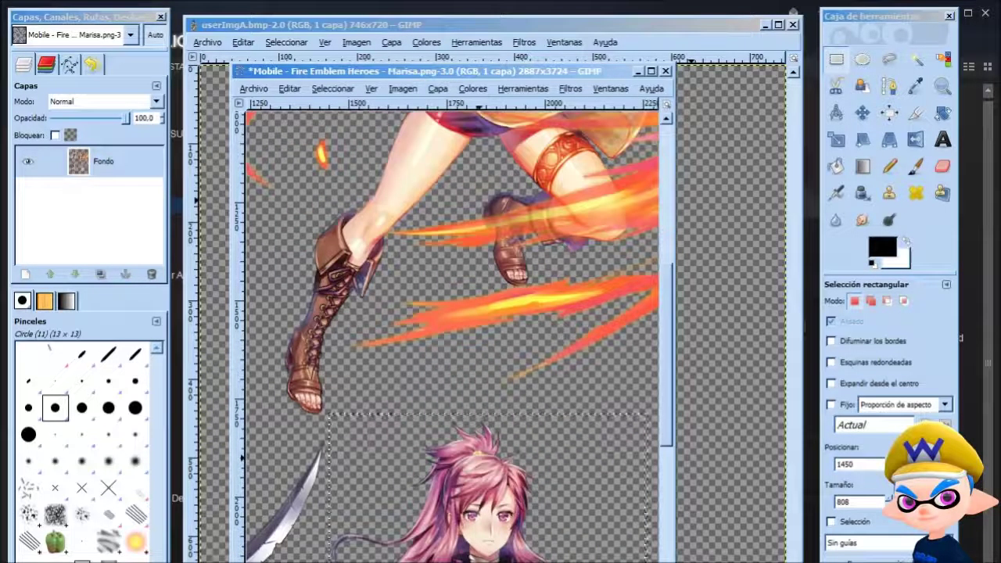
pyautogui.scroll(-3, 468, 444)
pyautogui.scroll(2, 457, 429)
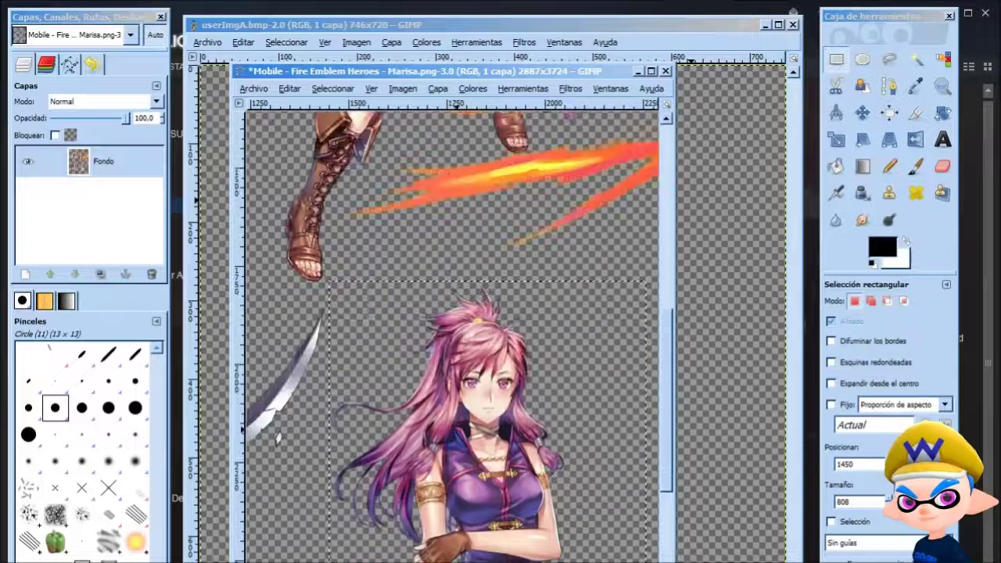
pyautogui.hotkey('ctrl', 'c')
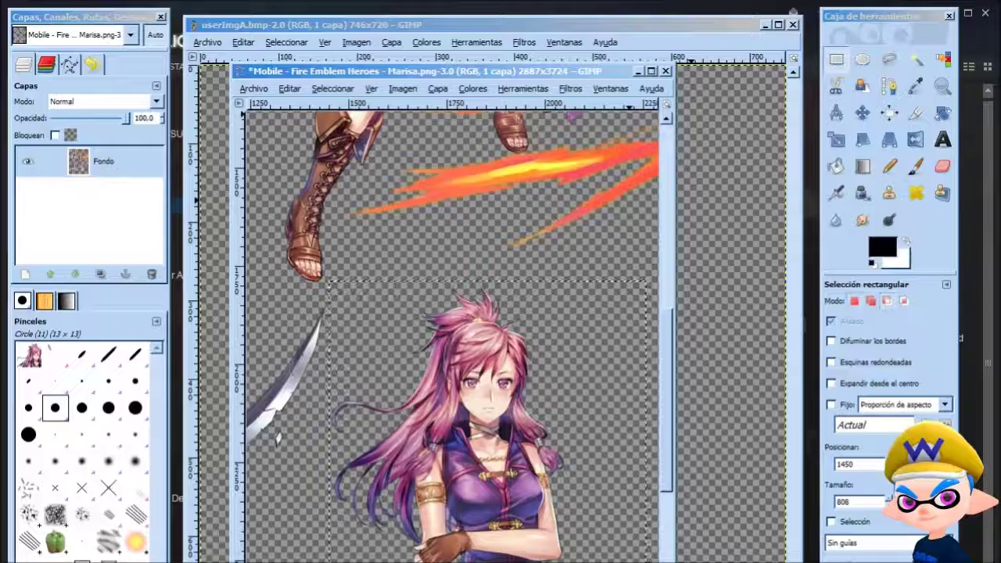
pyautogui.hotkey('ctrl', 'w')
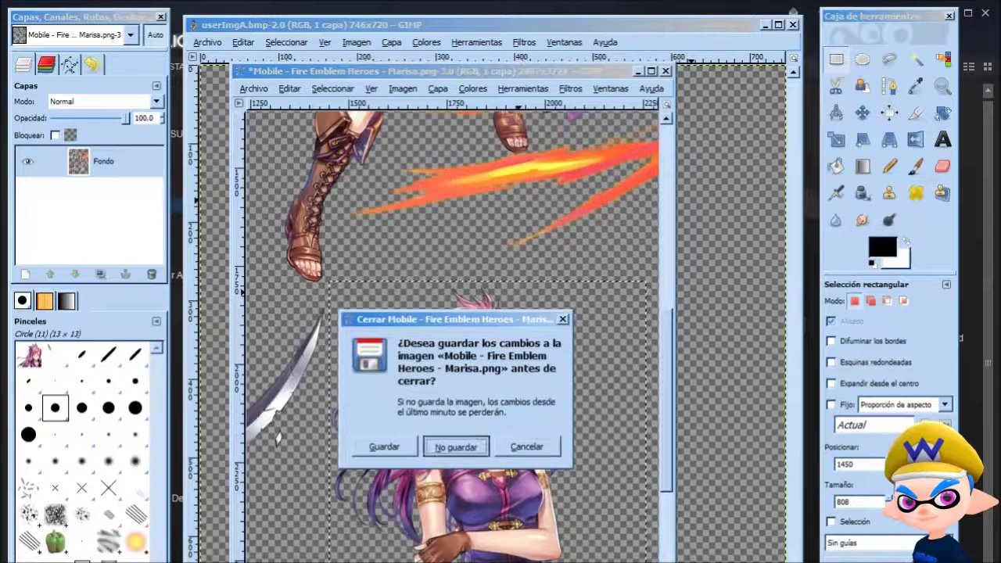
pyautogui.hotkey('ctrl', 'd')
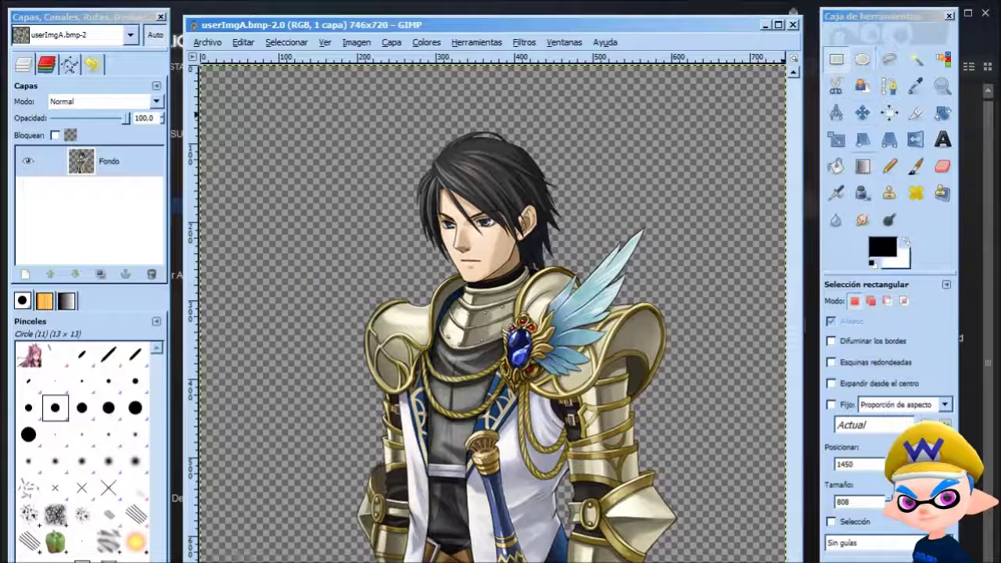
# Paste the Marisa figure into userImgA.bmp and shift it down and to the left so the black-haired knight shows beside it
pyautogui.press('m')
pyautogui.press('-')
pyautogui.press('-')
pyautogui.press('-')
pyautogui.press('-')
pyautogui.press('-')
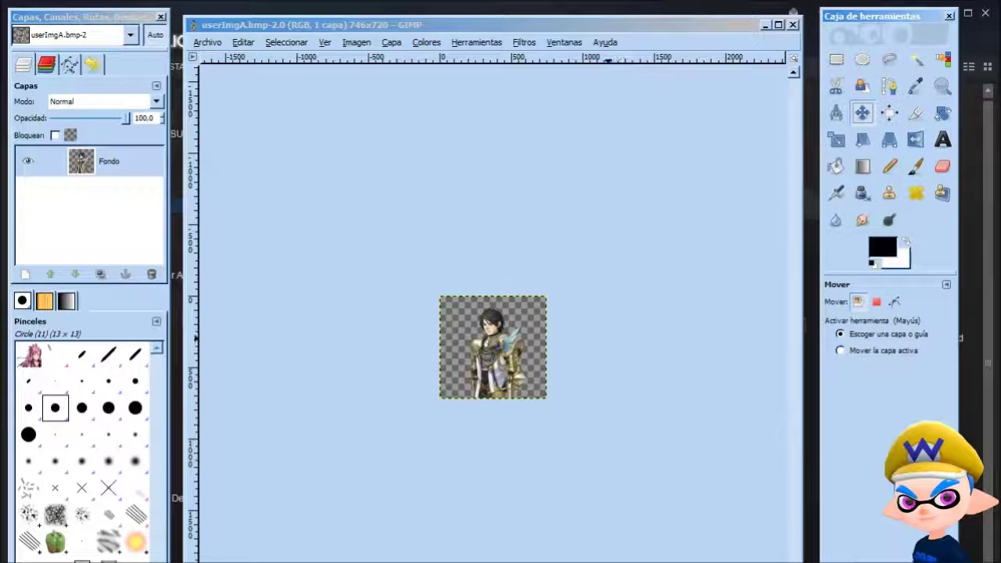
pyautogui.hotkey('ctrl', 'v')
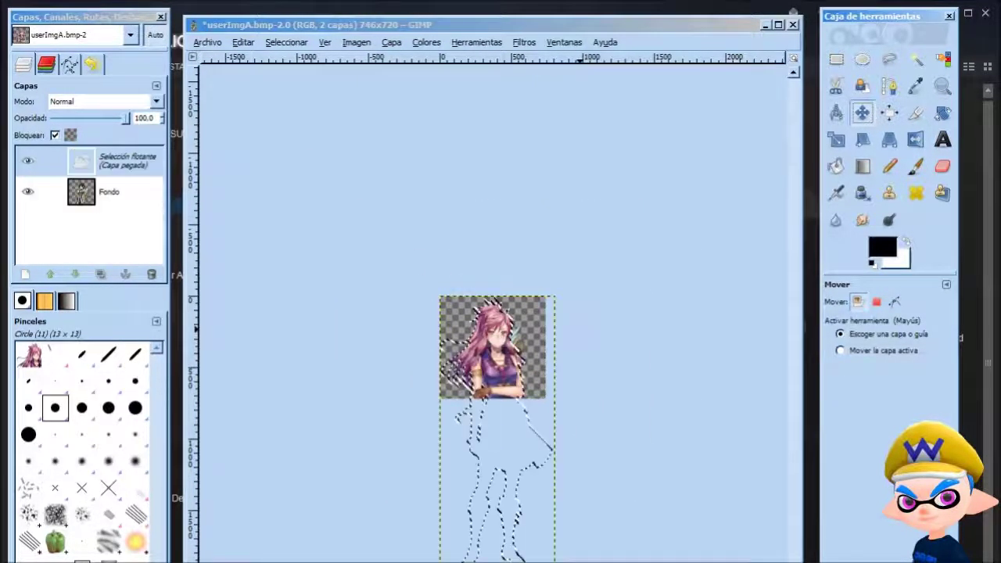
pyautogui.press('+')
pyautogui.press('+')
pyautogui.press('+')
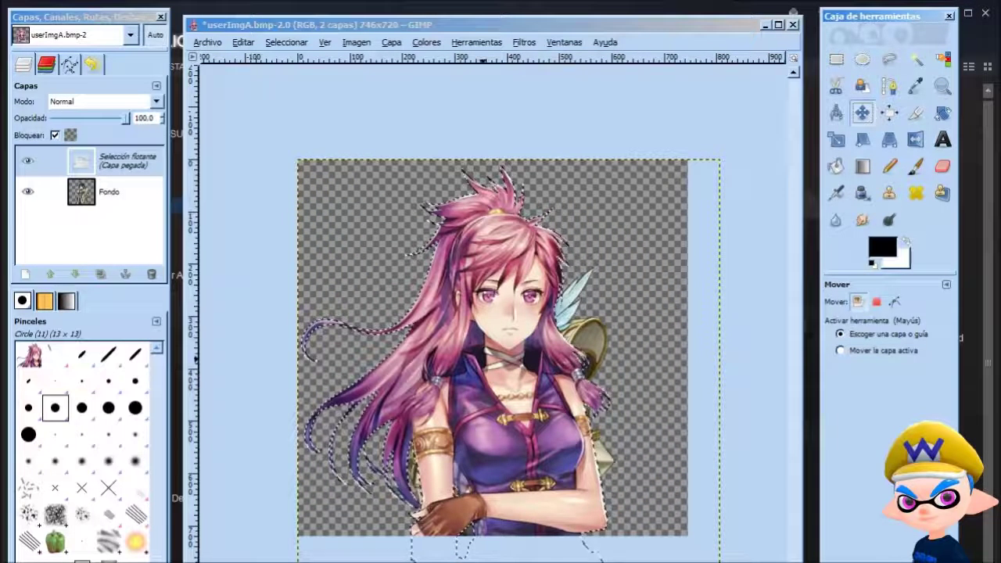
pyautogui.moveTo(485, 348); pyautogui.dragTo(408, 373)
# Start scaling the pasted Marisa figure with its width and height linked, keeping pixels as the unit
pyautogui.hotkey('shift', 't')
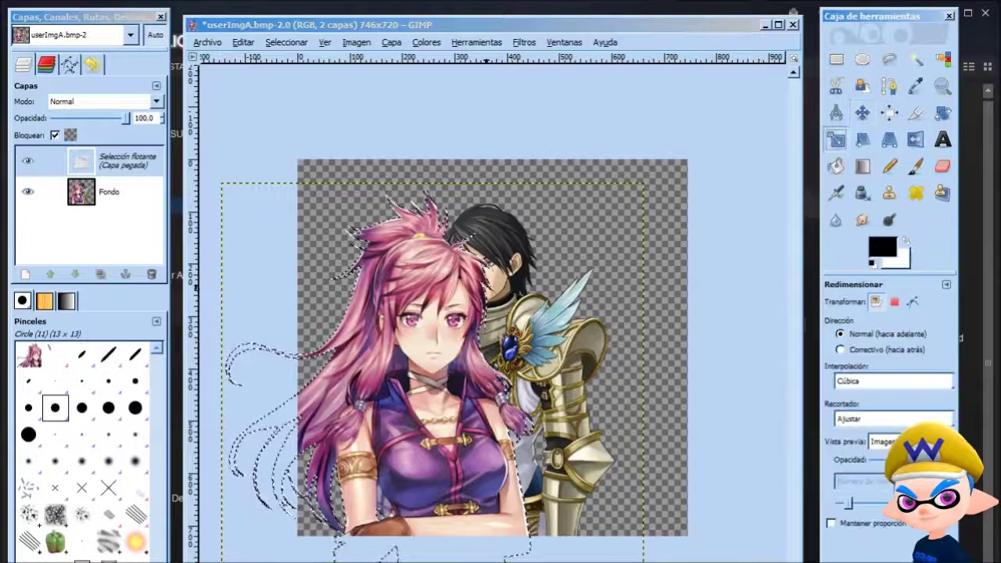
pyautogui.click(422, 320)
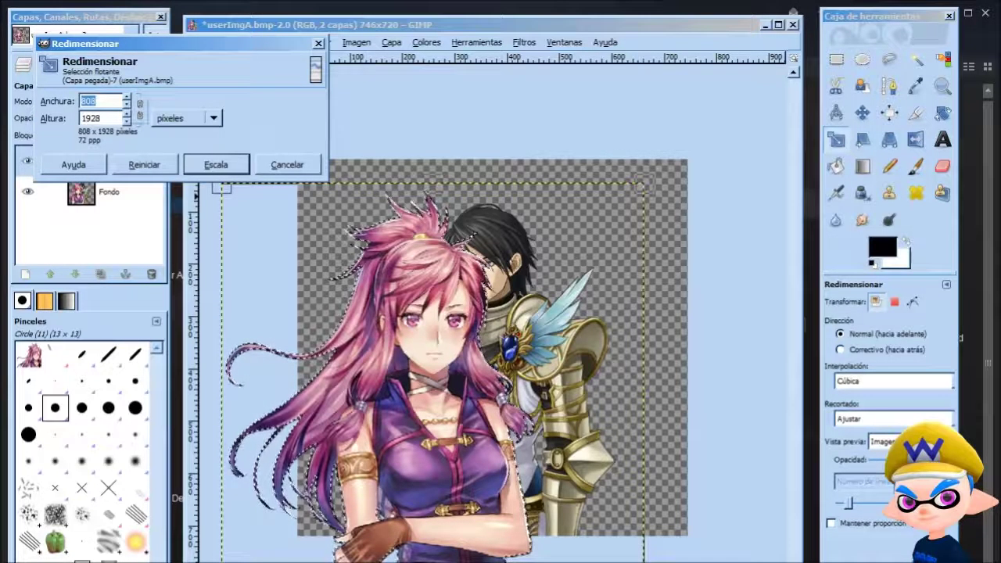
pyautogui.click(139, 110)
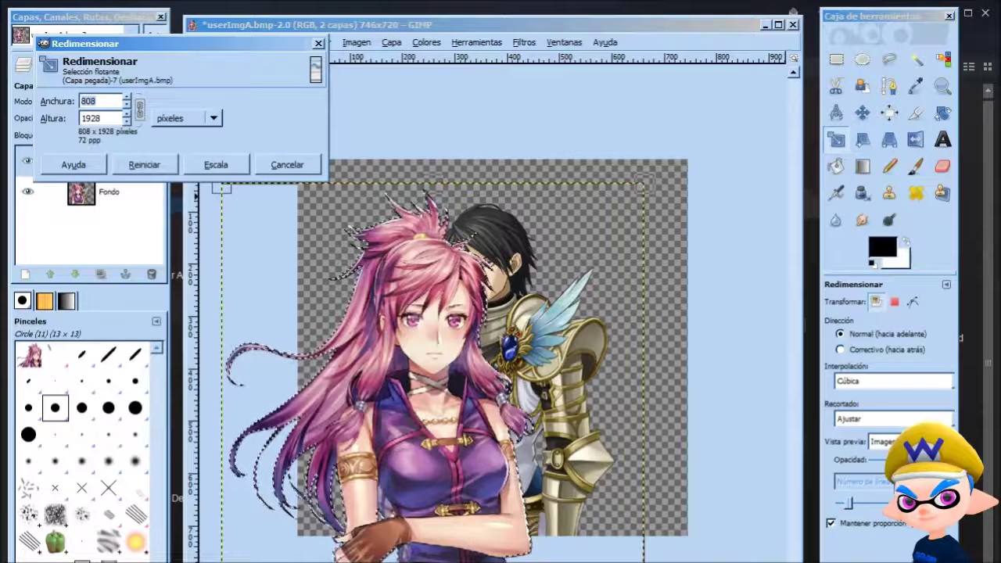
pyautogui.click(188, 118)
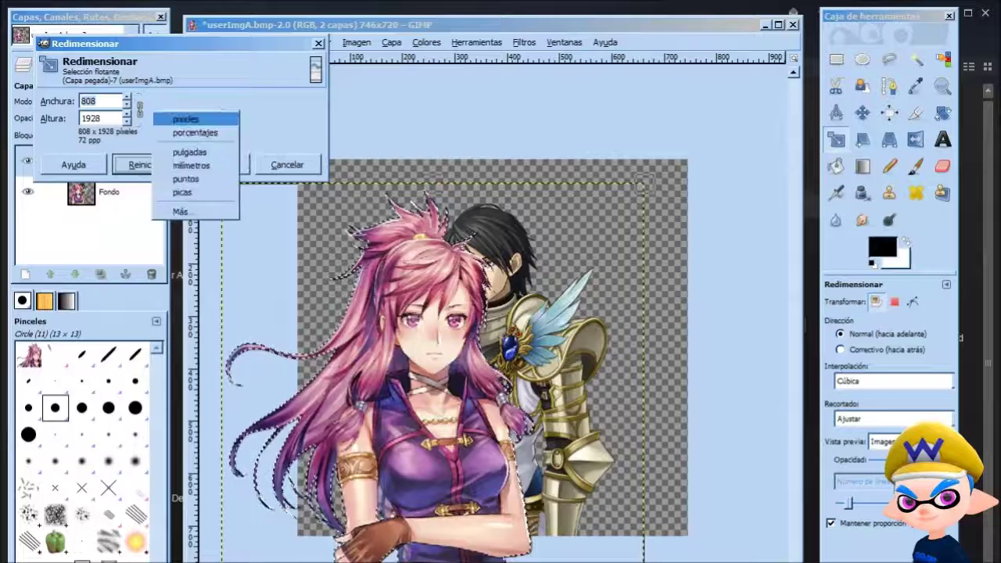
pyautogui.click(186, 119)
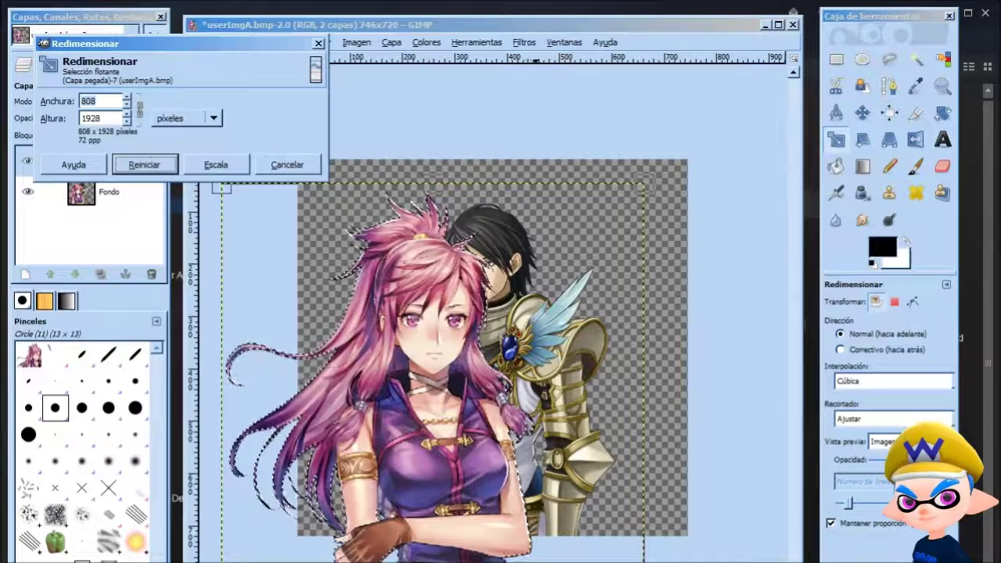
# Try scaling the pasted Marisa figure to 80 percent of its original size with proportions kept
pyautogui.moveTo(221, 187); pyautogui.dragTo(221, 286)
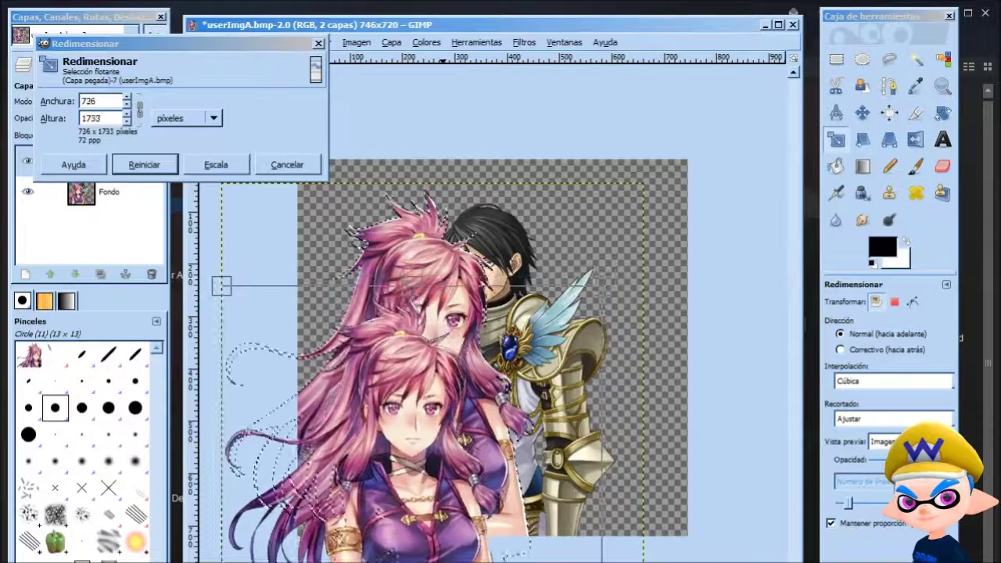
pyautogui.click(186, 119)
pyautogui.click(187, 132)
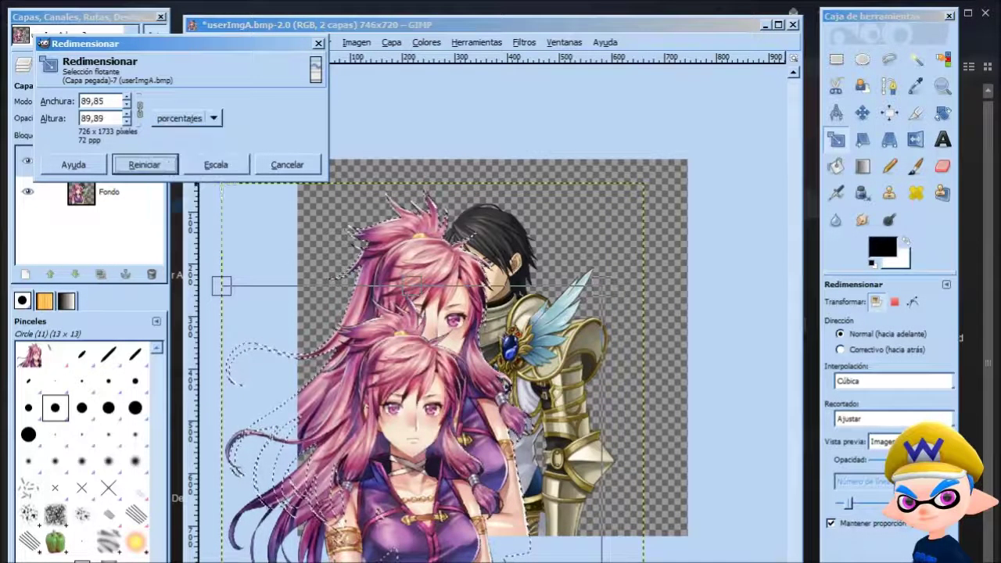
pyautogui.moveTo(222, 286); pyautogui.dragTo(221, 380)
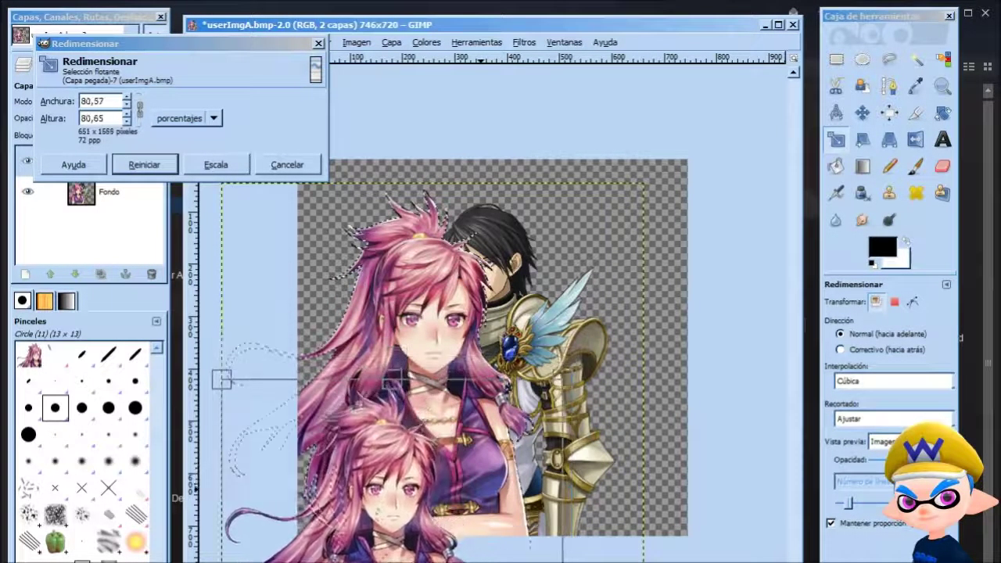
pyautogui.click(144, 165)
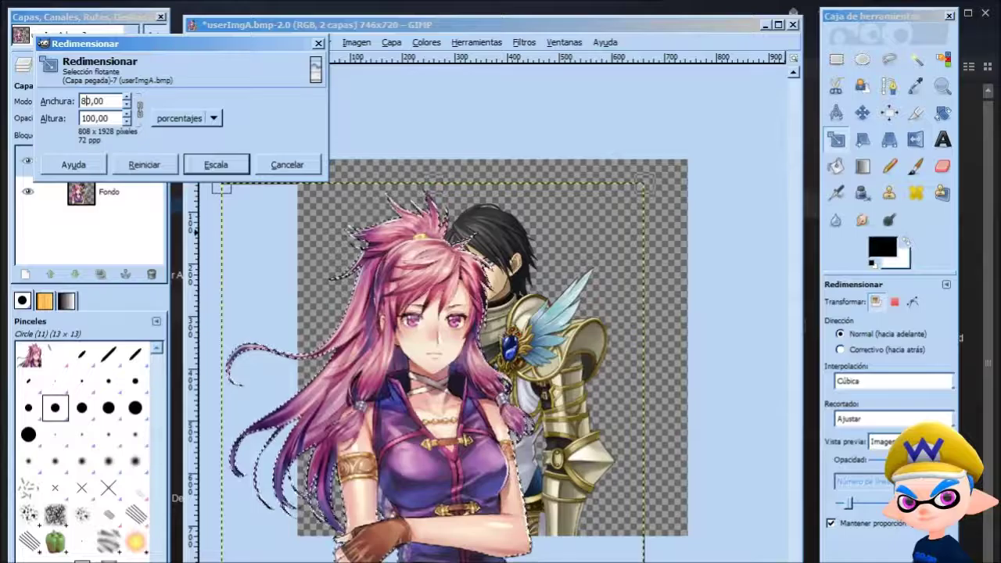
pyautogui.press('Tab')
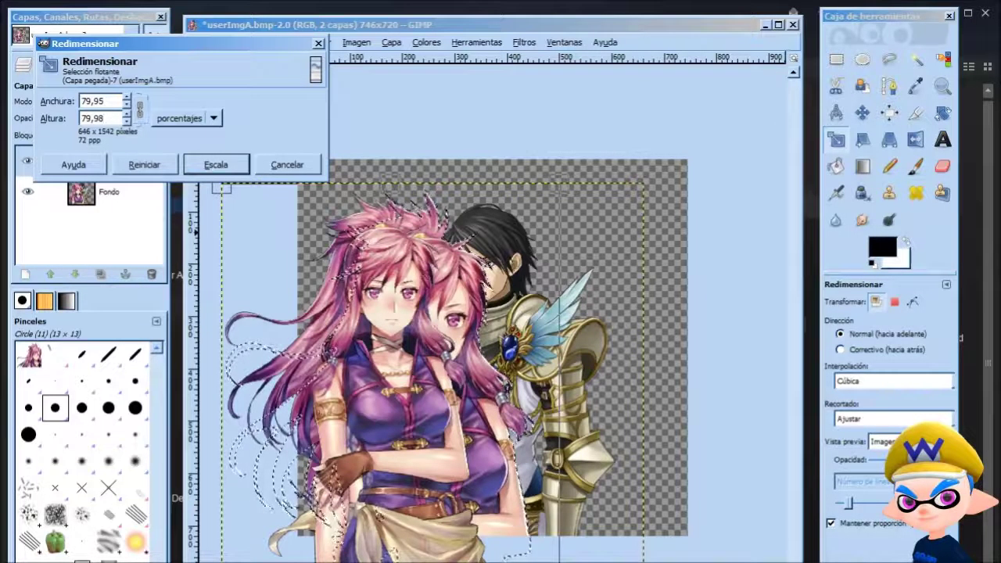
pyautogui.click(216, 165)
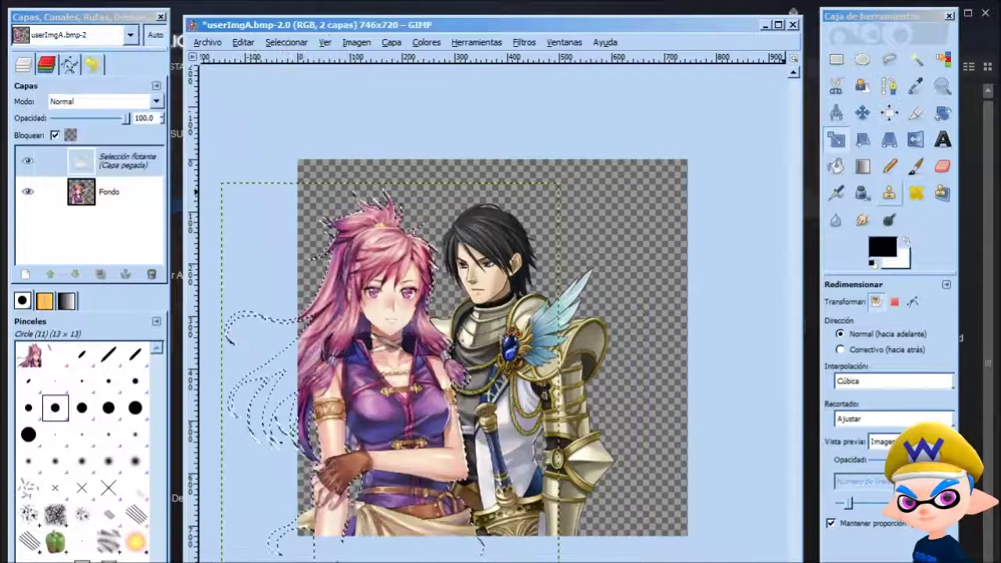
# Move the reduced Marisa figure over the knight and back beside him to compare their sizes
pyautogui.click(862, 113)
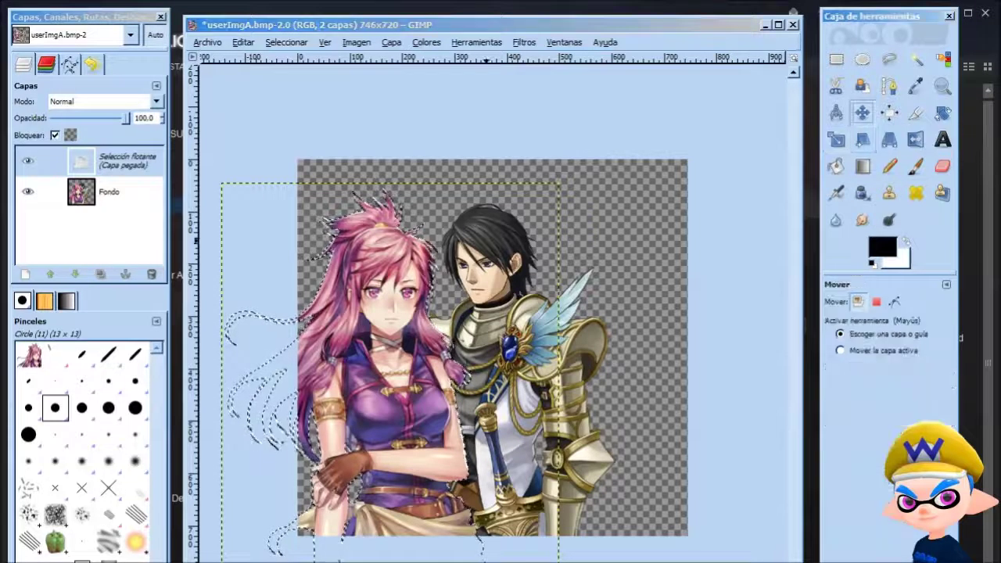
pyautogui.moveTo(368, 330); pyautogui.dragTo(484, 303)
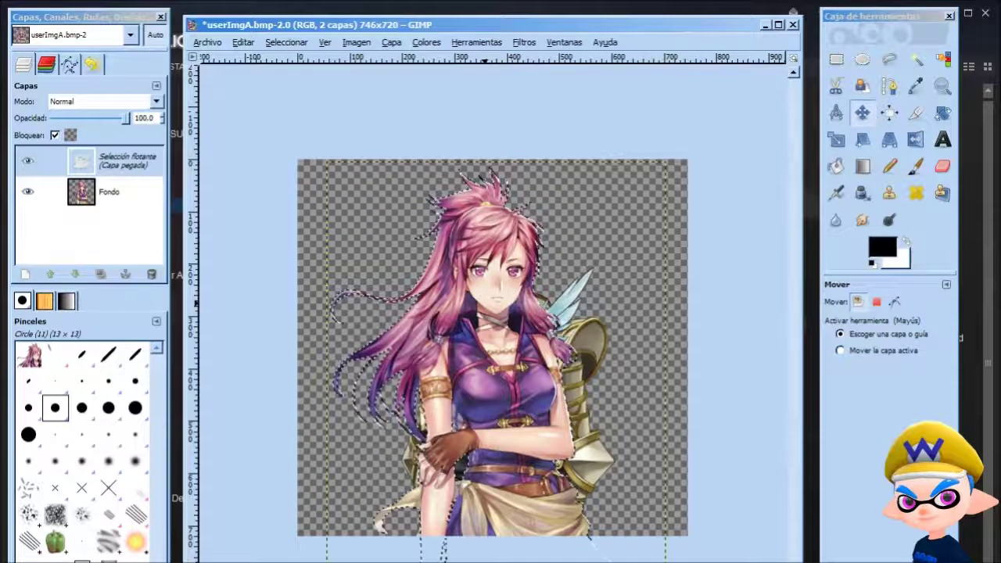
pyautogui.moveTo(485, 303); pyautogui.dragTo(465, 358)
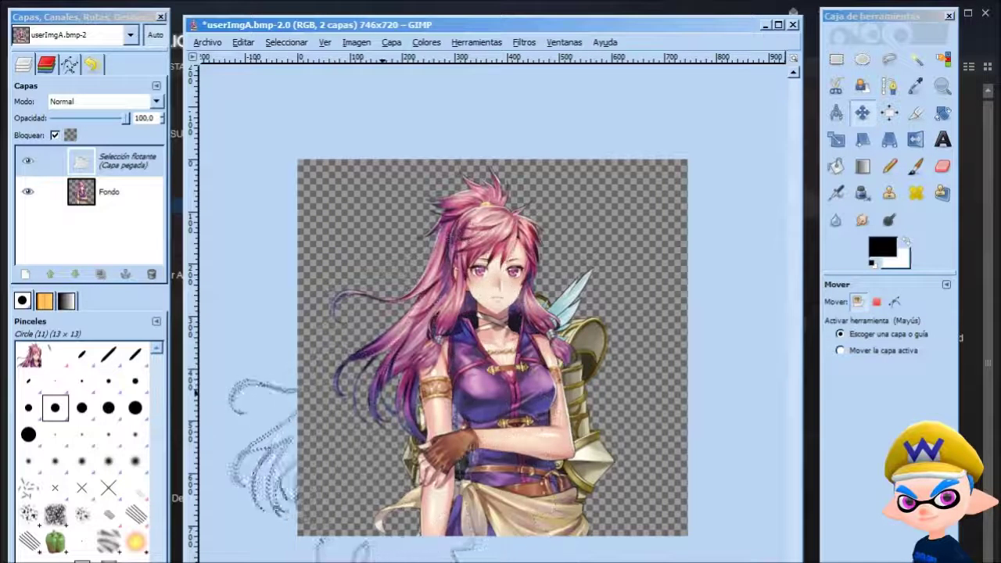
pyautogui.moveTo(382, 393); pyautogui.dragTo(402, 309)
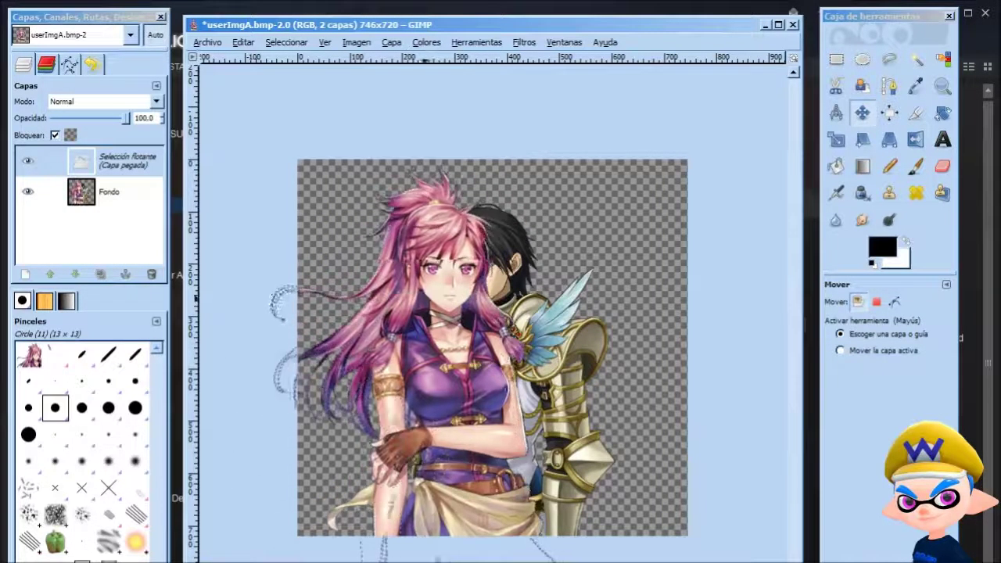
# Undo the last moves of the Marisa figure and its 80 percent scaling
pyautogui.hotkey('ctrl', 'z')
pyautogui.hotkey('ctrl', 'z')
pyautogui.hotkey('ctrl', 'z')
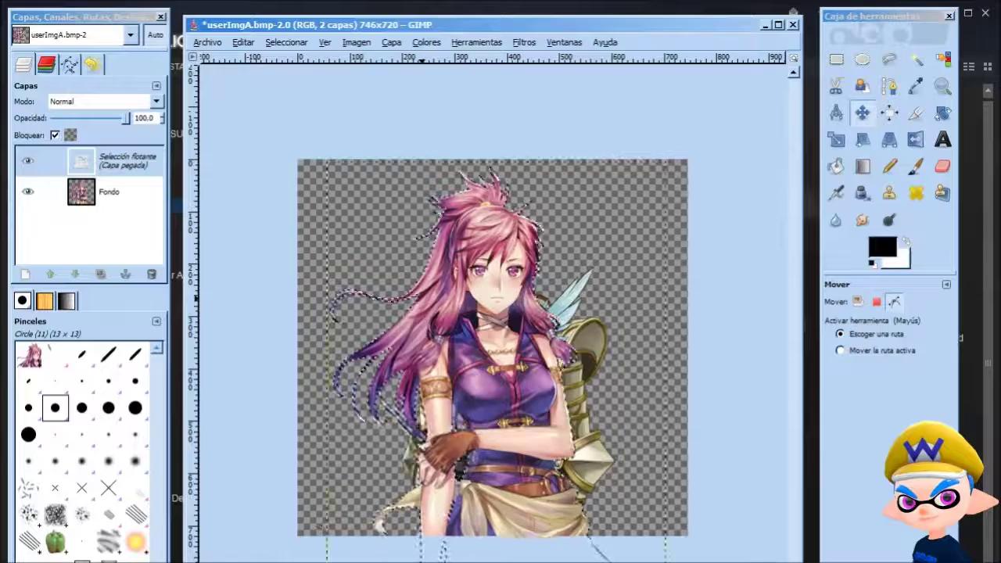
pyautogui.hotkey('ctrl', 'z')
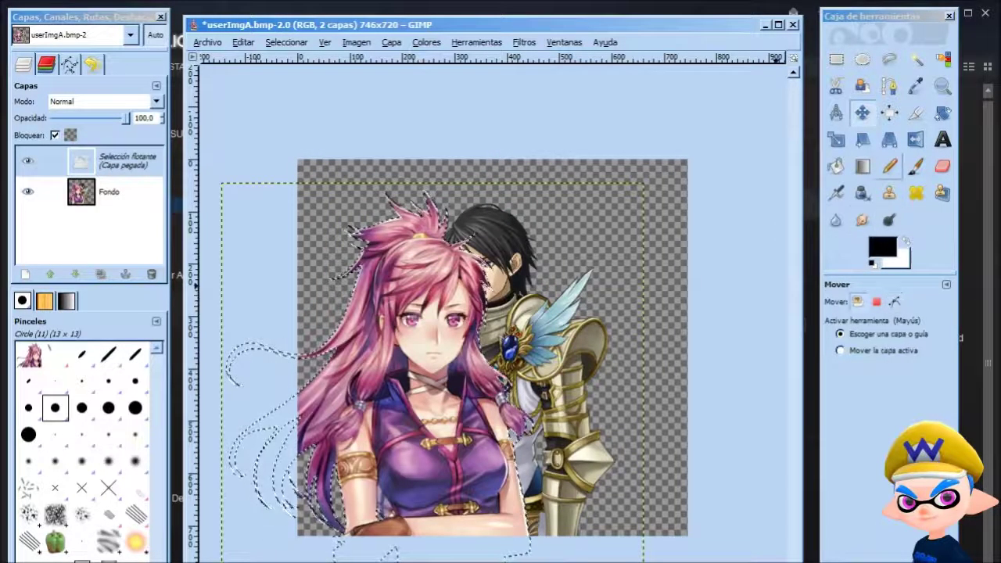
# Scale the pasted Marisa figure to about 70 percent with linked proportions and move it over the knight
pyautogui.click(836, 139)
pyautogui.click(220, 188)
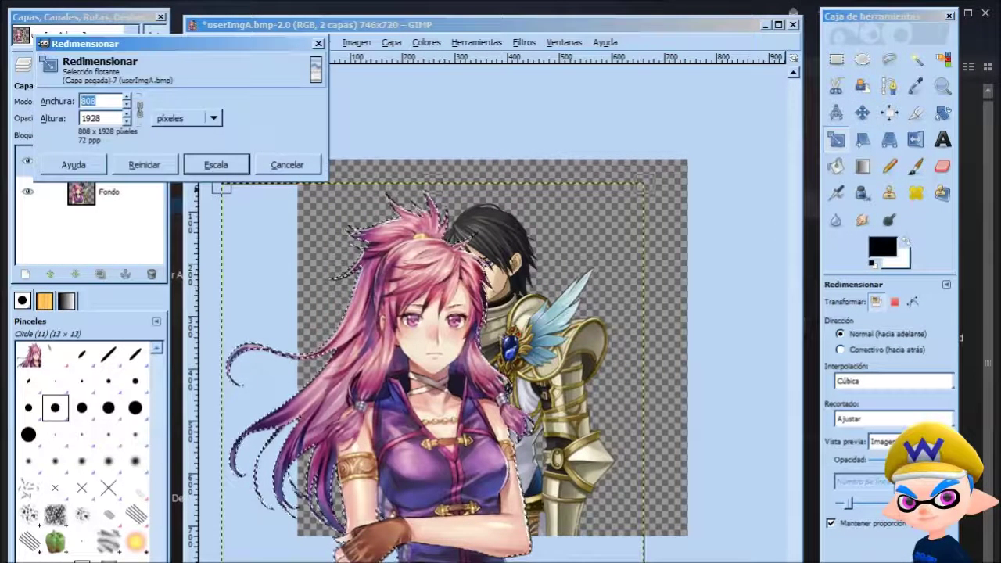
pyautogui.click(188, 118)
pyautogui.click(180, 132)
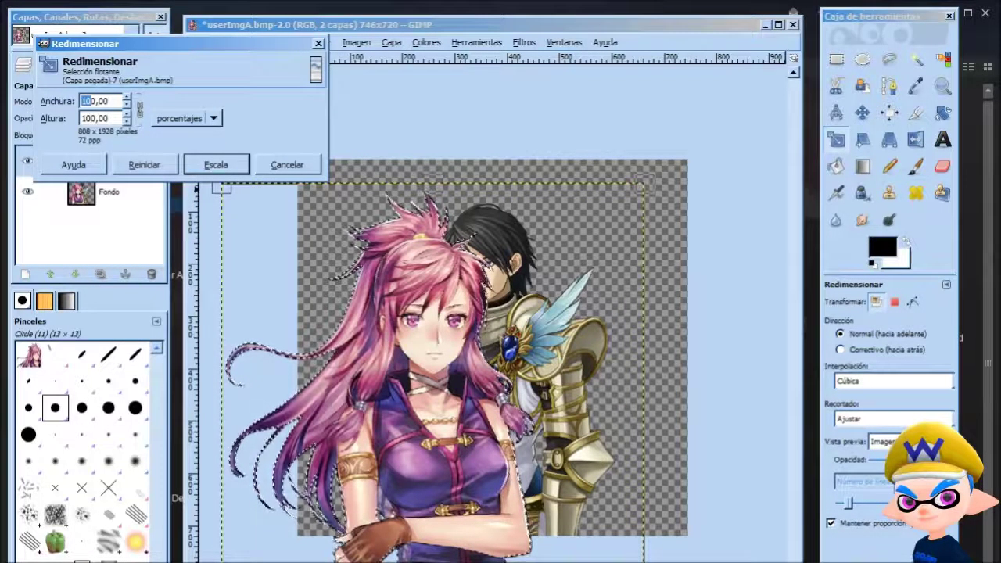
pyautogui.press('Tab')
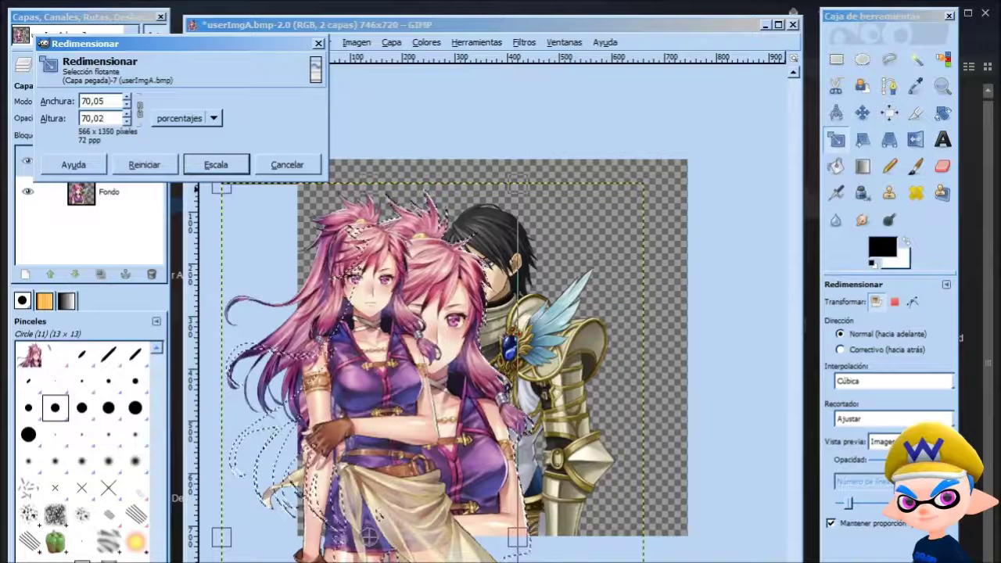
pyautogui.press('Return')
pyautogui.press('m')
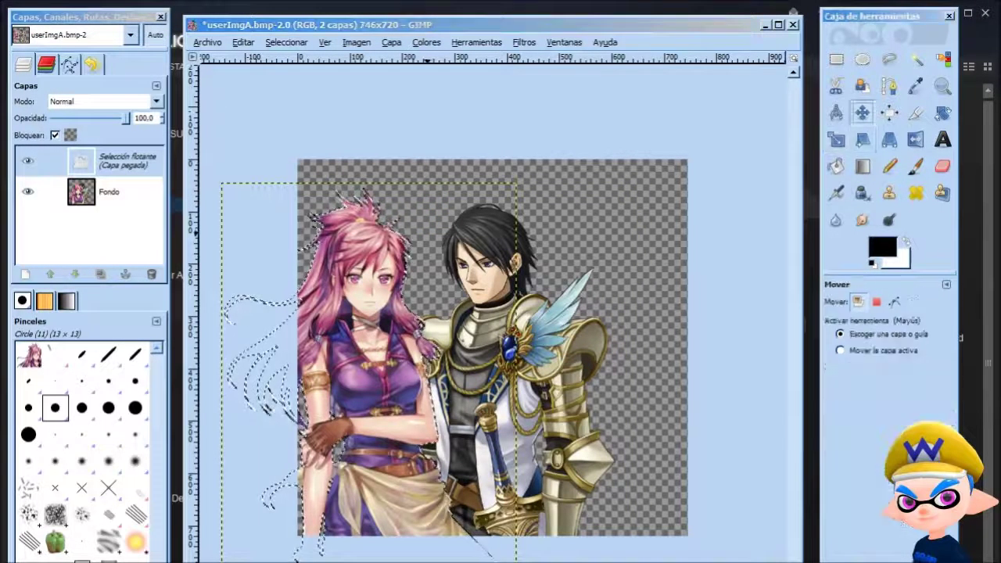
pyautogui.moveTo(368, 352); pyautogui.dragTo(495, 352)
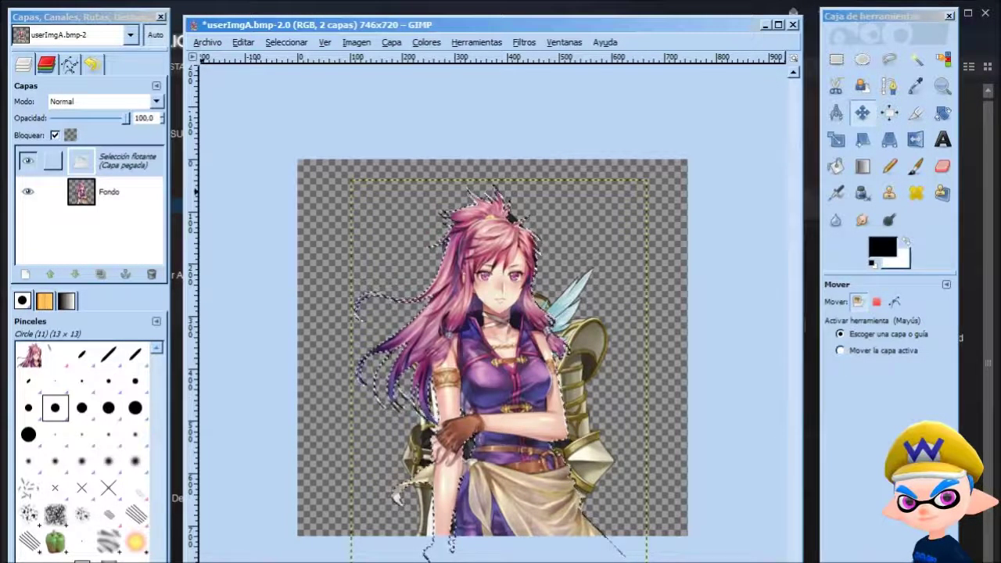
# Turn the floating Marisa selection into a new layer and clear the knight from the Fondo layer
pyautogui.rightClick(118, 160)
pyautogui.click(161, 189)
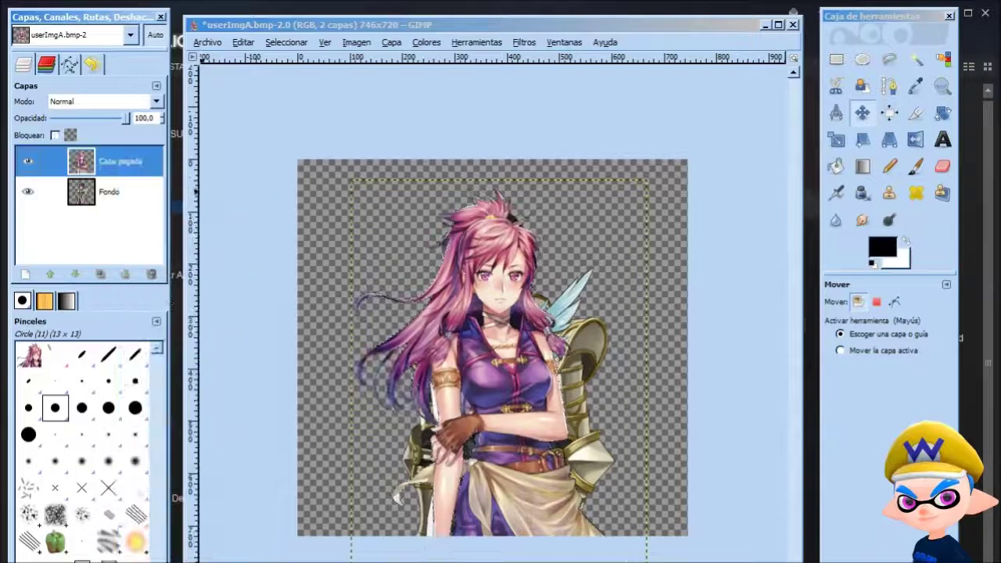
pyautogui.click(111, 192)
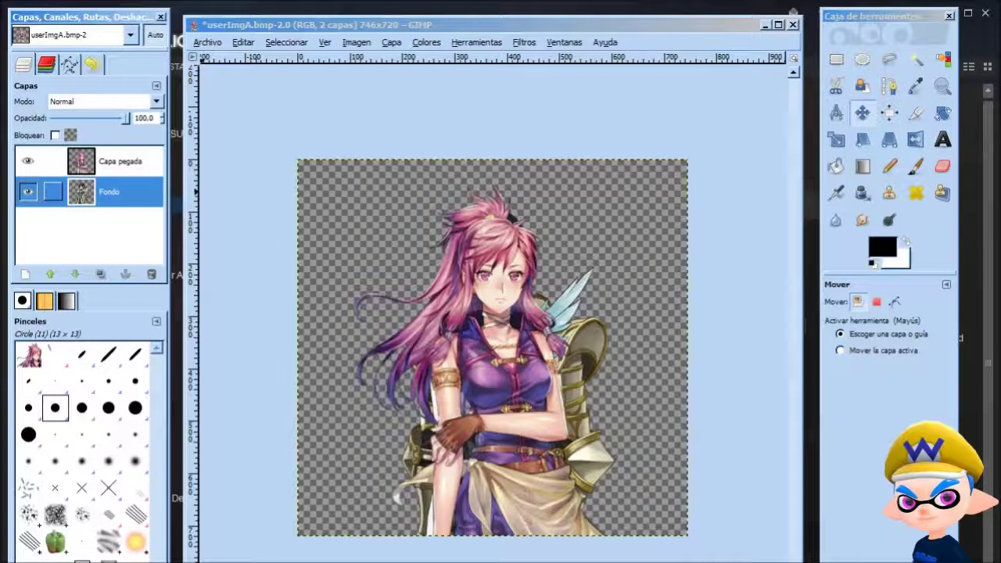
pyautogui.press('Delete')
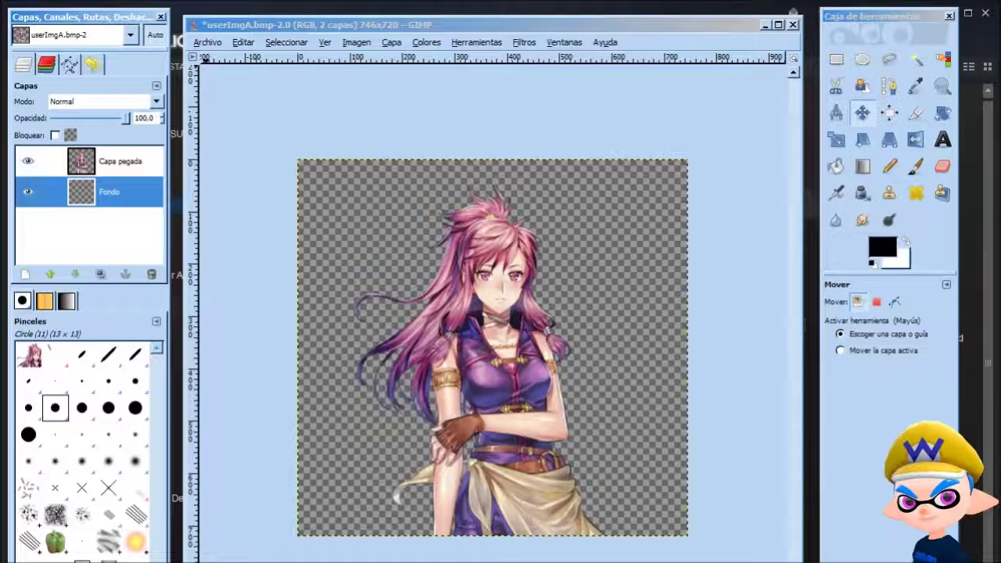
# Save the edited portrait over userImgA.bmp and close the image
pyautogui.click(207, 43)
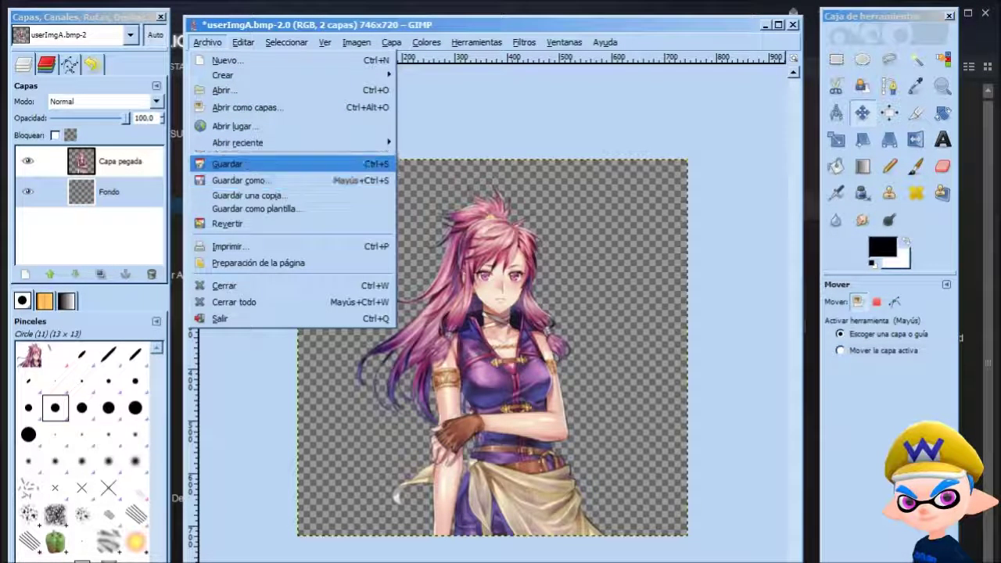
pyautogui.click(235, 163)
pyautogui.click(372, 351)
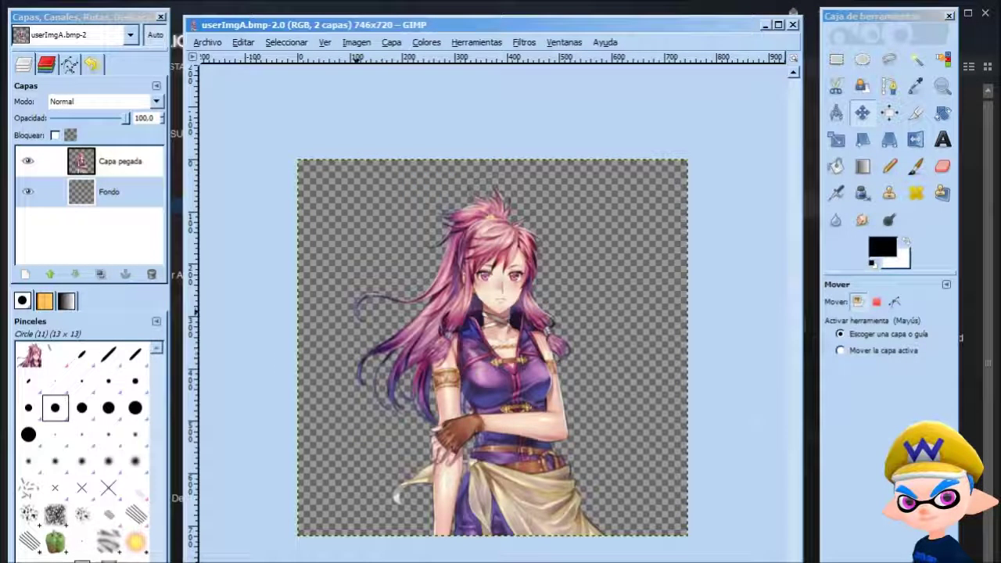
pyautogui.hotkey('ctrl', 'w')
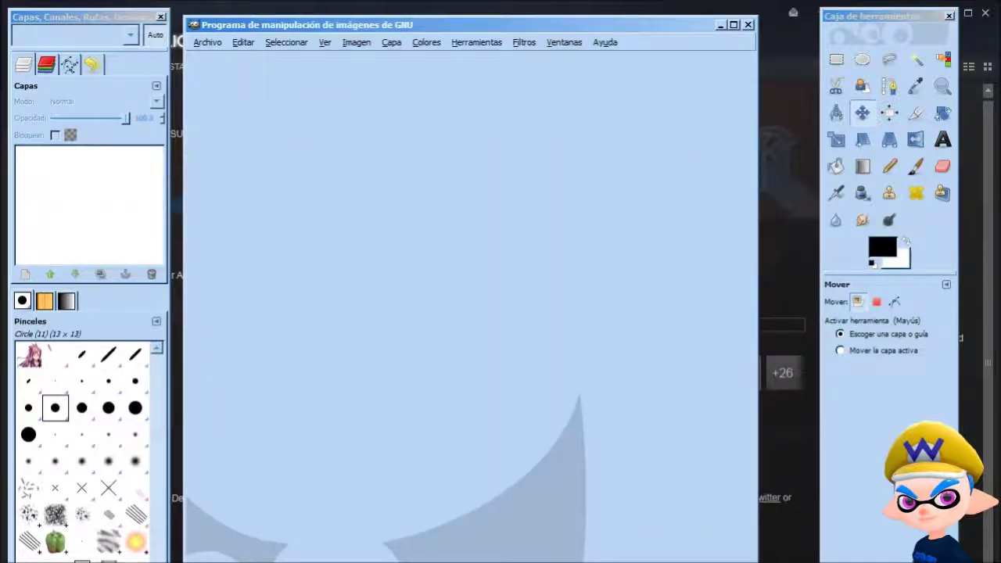
# Check the saved userImgA.bmp in the Img01 folder, reopen it in GIMP to inspect its transparency, and close it
pyautogui.hotkey('alt', 'Tab')
pyautogui.click(508, 313)
pyautogui.click(274, 174)
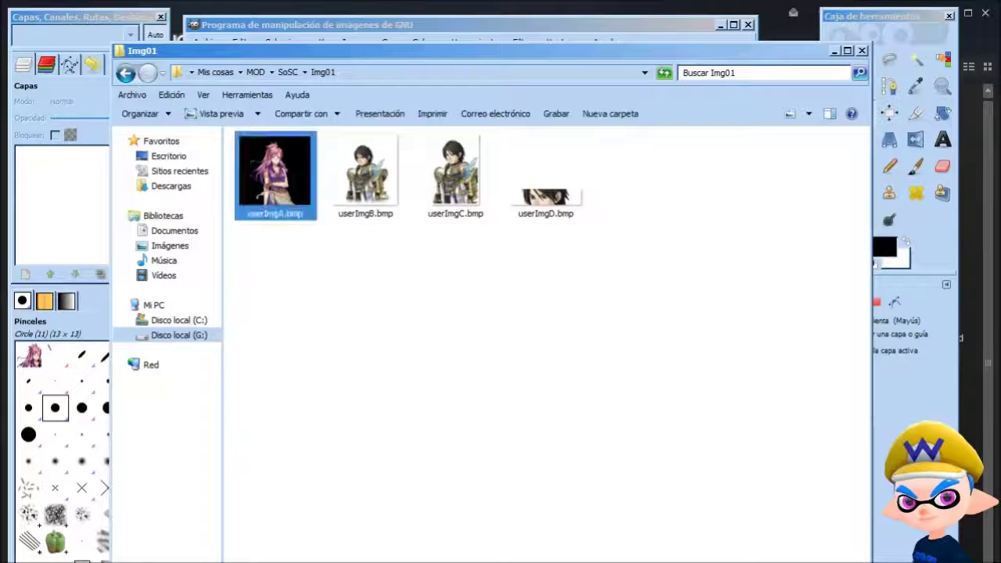
pyautogui.click(508, 313)
pyautogui.click(275, 174)
pyautogui.click(365, 174)
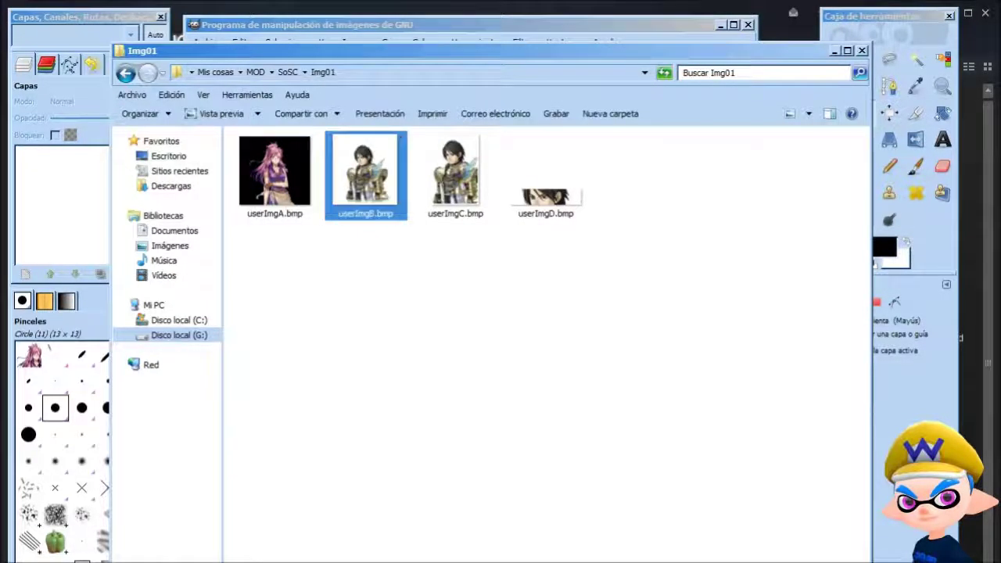
pyautogui.click(274, 174)
pyautogui.rightClick(302, 187)
pyautogui.click(349, 223)
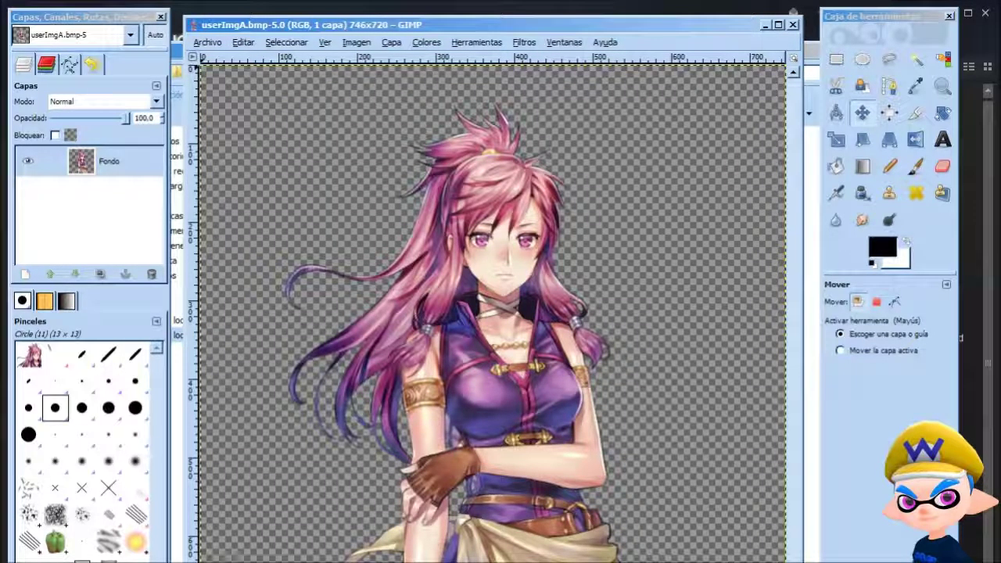
pyautogui.hotkey('ctrl', 'w')
pyautogui.hotkey('alt', 'Tab')
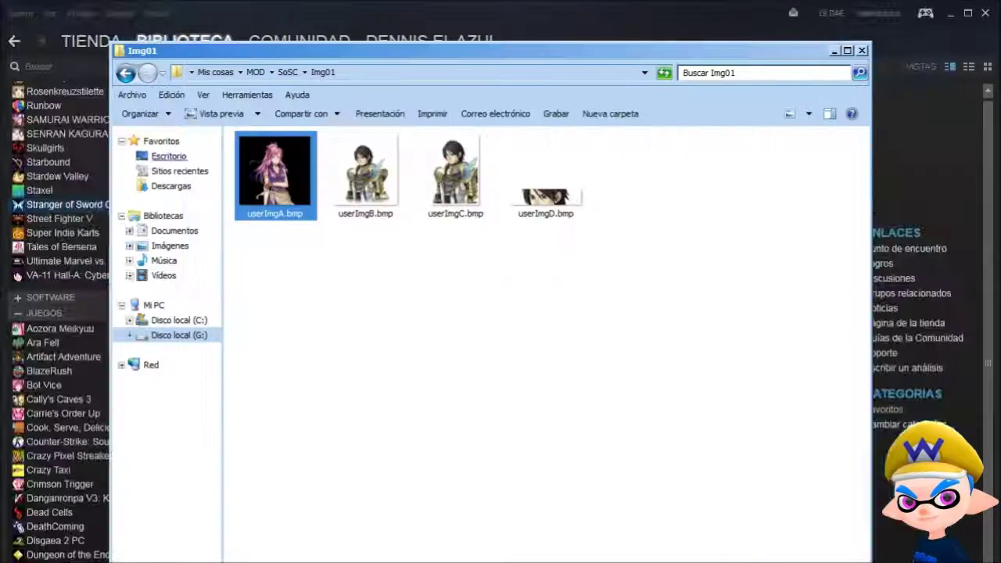
# Look through the Stranger of Sword City game folder and its PICTUREGATE subfolder 01 via the SoSC folder
pyautogui.click(469, 313)
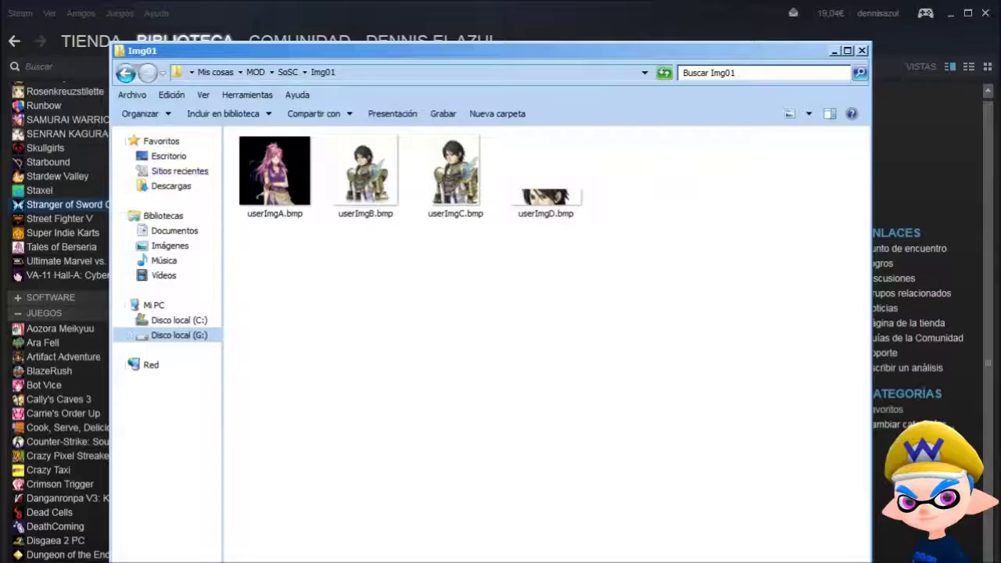
pyautogui.press('BackSpace')
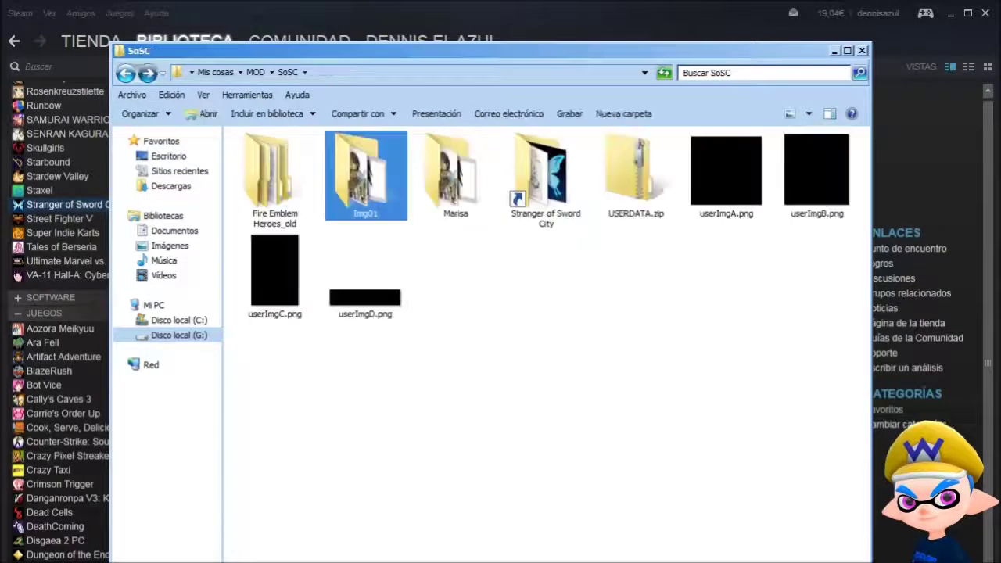
pyautogui.doubleClick(545, 176)
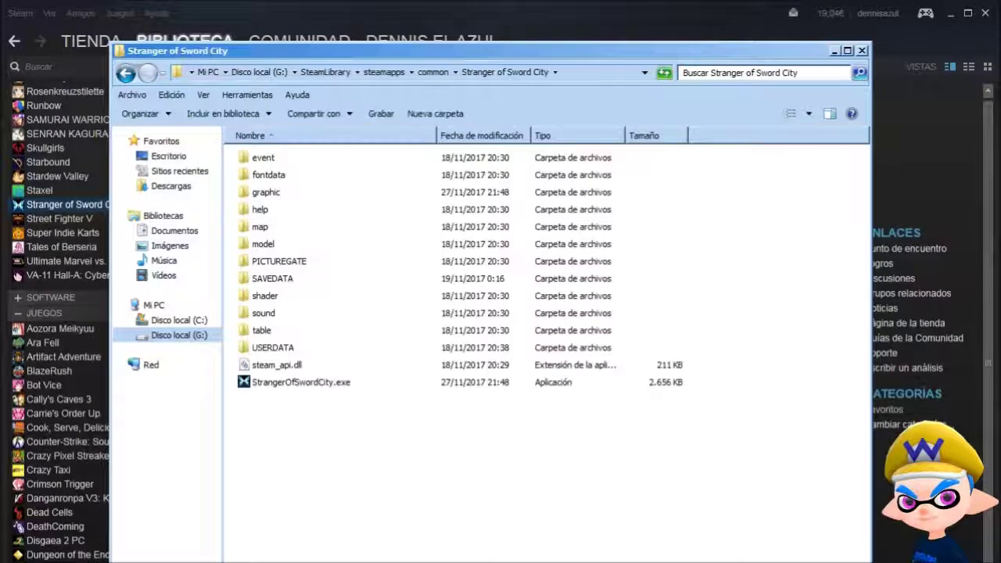
pyautogui.doubleClick(280, 261)
pyautogui.doubleClick(255, 158)
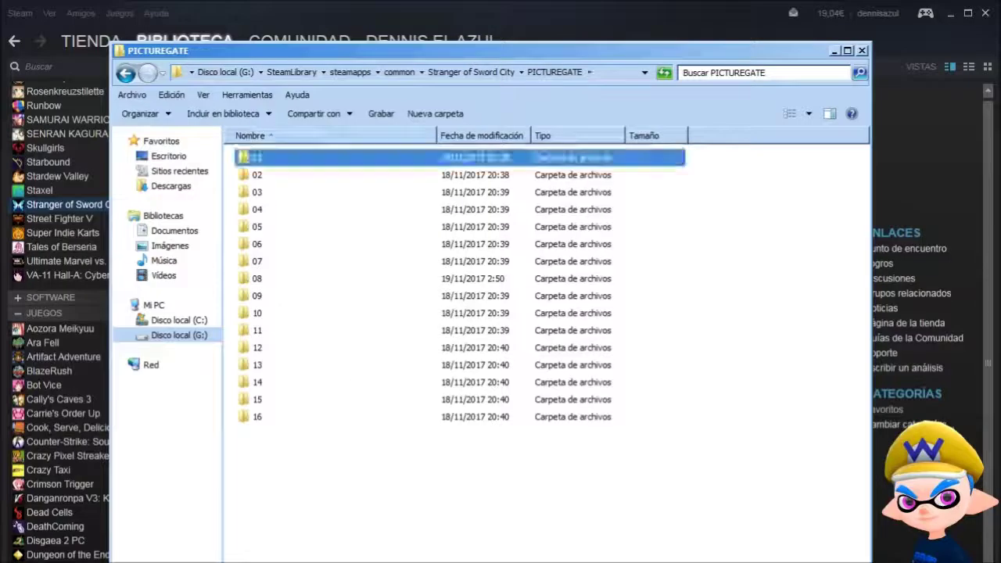
pyautogui.press('BackSpace')
pyautogui.press('BackSpace')
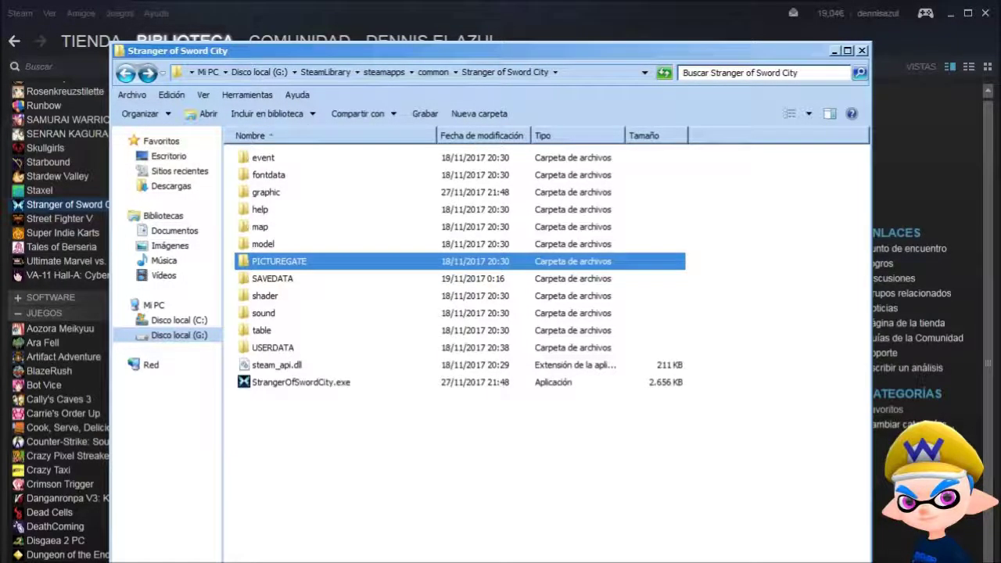
# Return to the Img01 folder and open userImgA.bmp in GIMP
pyautogui.press('BackSpace')
pyautogui.doubleClick(369, 174)
pyautogui.rightClick(293, 186)
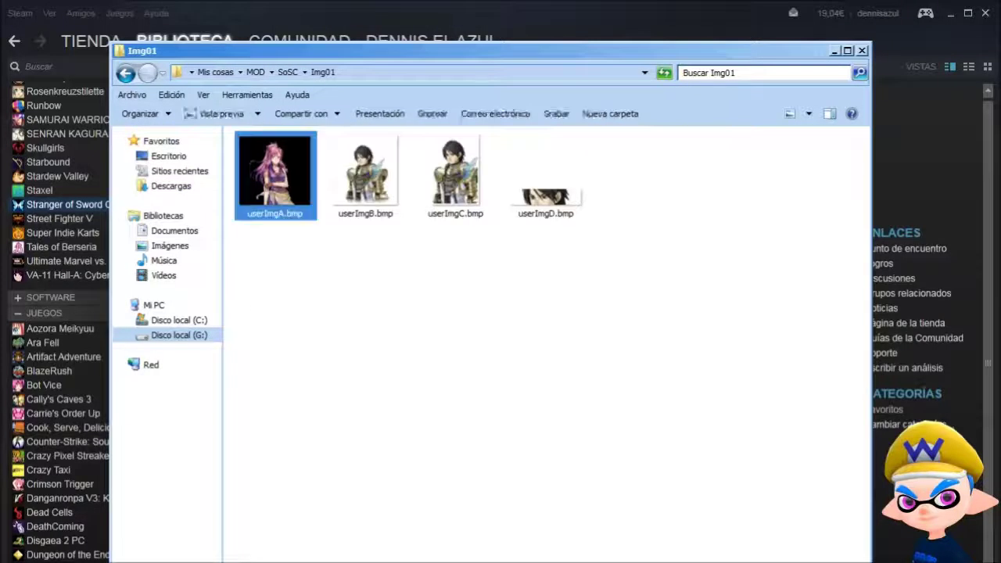
pyautogui.press('Return')
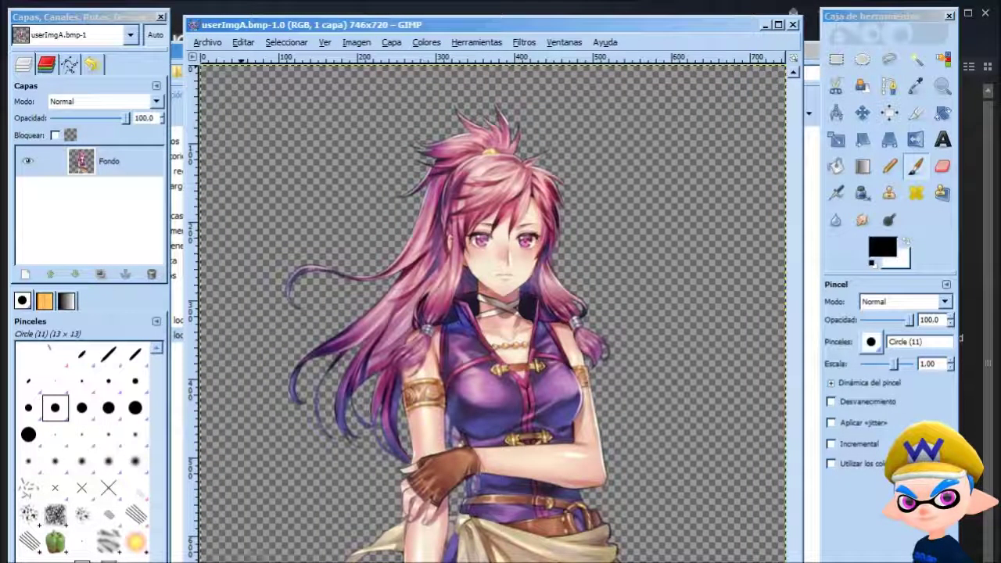
# Save the image under the name userImgA.png in the Img01 folder and close it
pyautogui.click(207, 42)
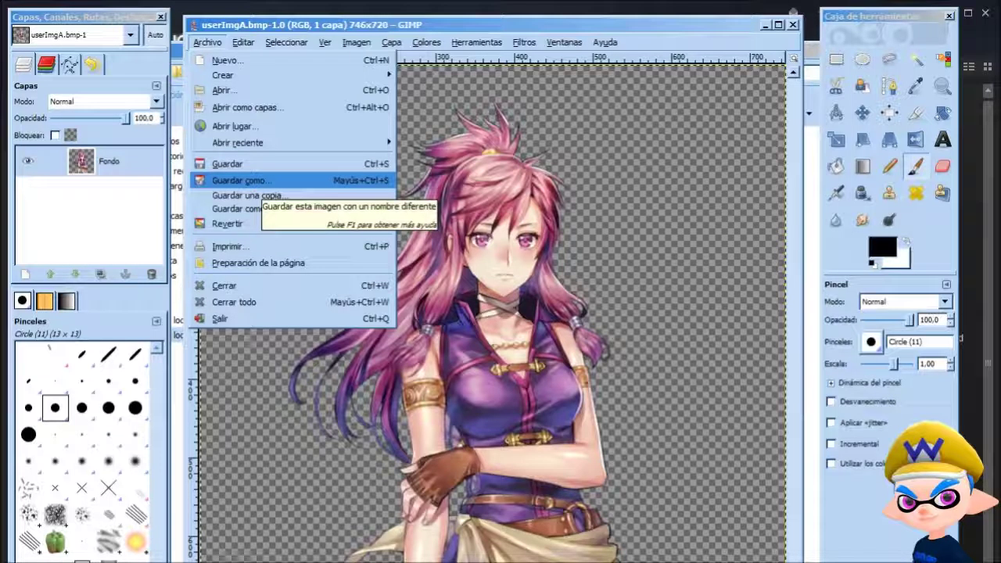
pyautogui.click(242, 180)
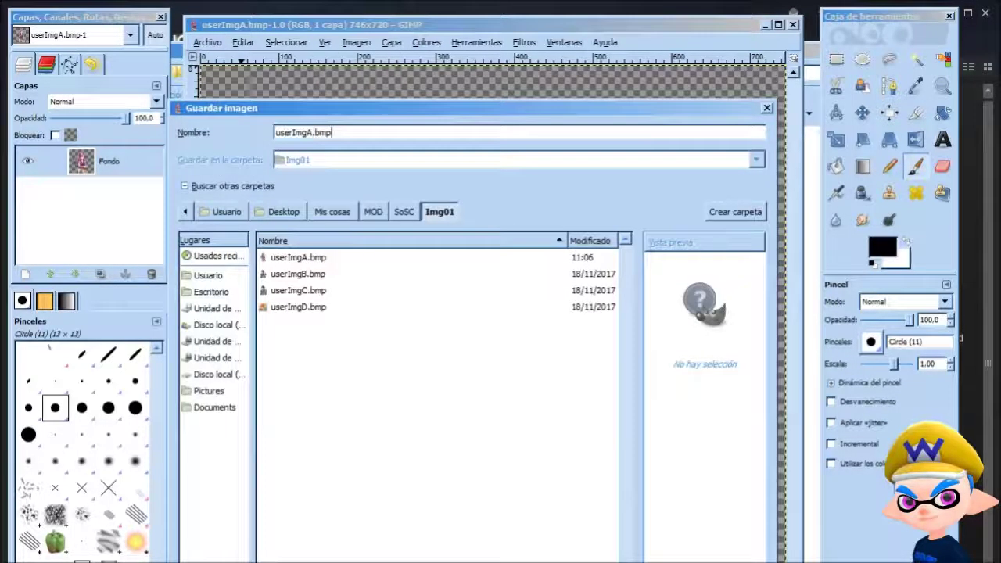
pyautogui.moveTo(321, 133); pyautogui.dragTo(315, 133)
pyautogui.write('pn')
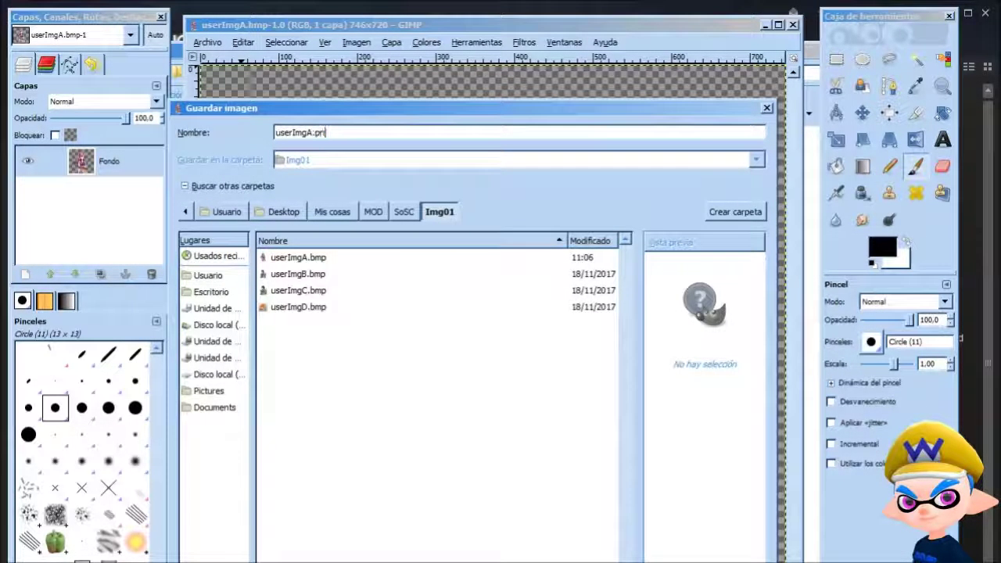
pyautogui.write('g')
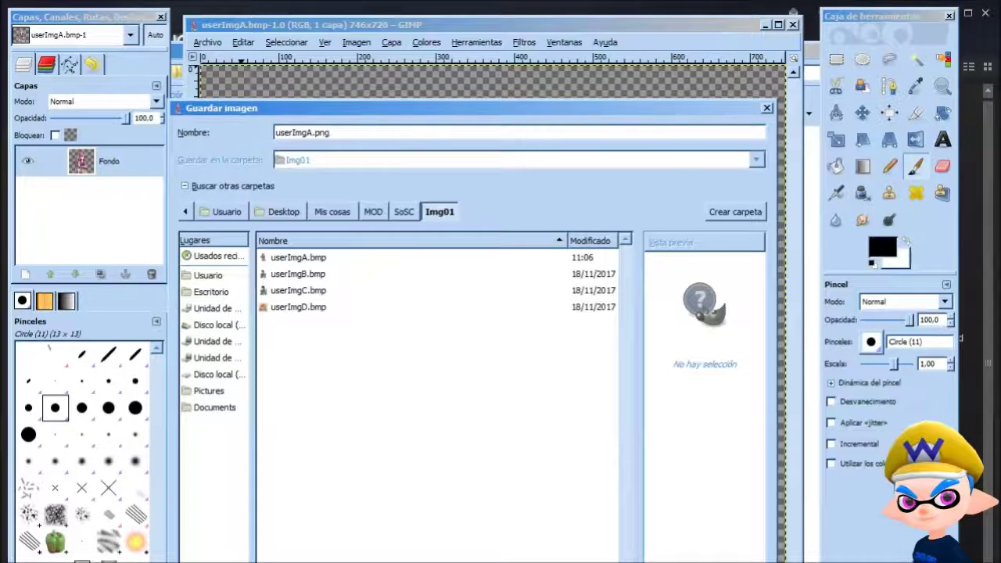
pyautogui.press('Return')
pyautogui.click(224, 349)
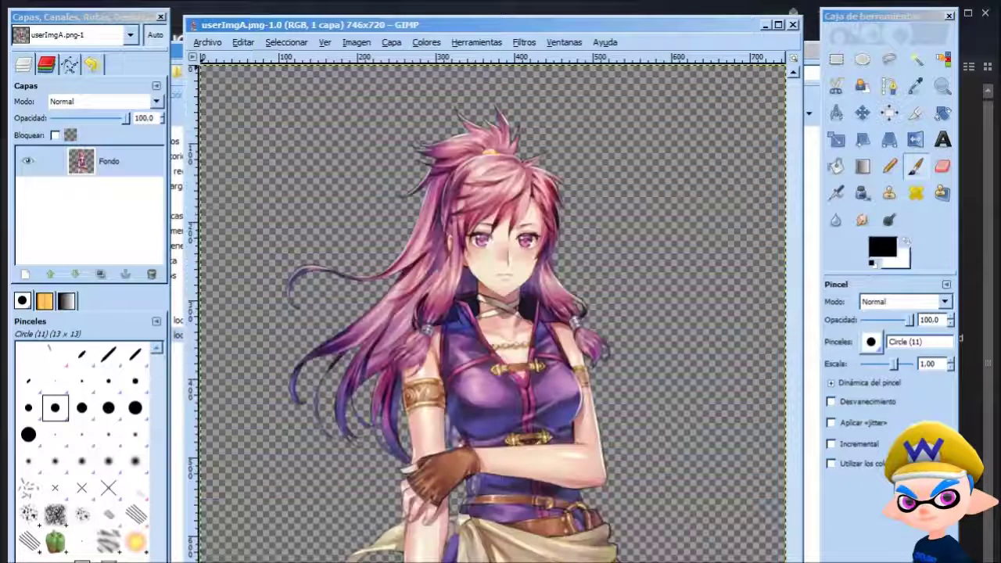
pyautogui.hotkey('ctrl', 'w')
# Compare the PNG and BMP versions of userImgA in the Img01 folder and permanently delete userImgA.bmp
pyautogui.hotkey('alt', 'Tab')
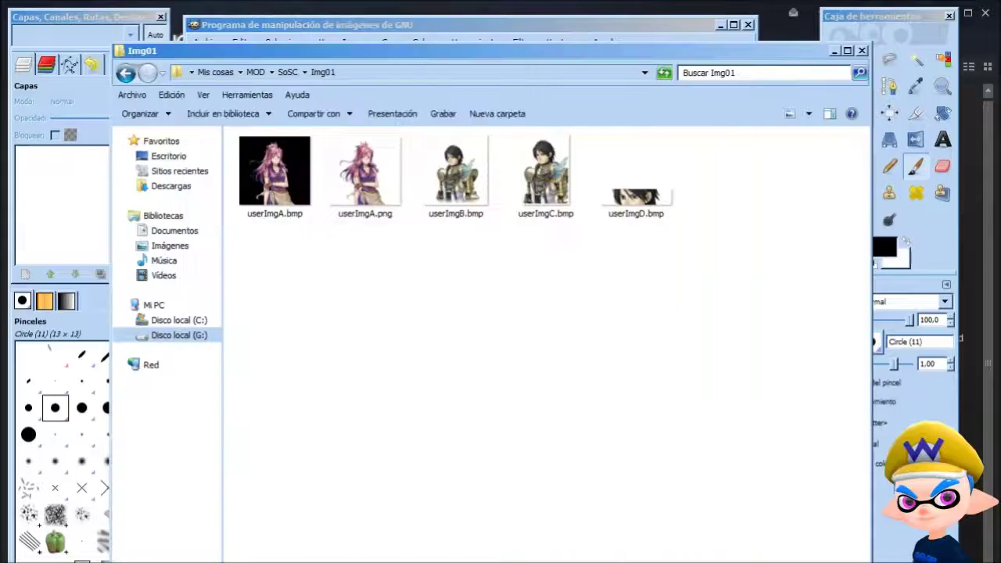
pyautogui.click(366, 176)
pyautogui.click(274, 176)
pyautogui.click(366, 176)
pyautogui.click(274, 176)
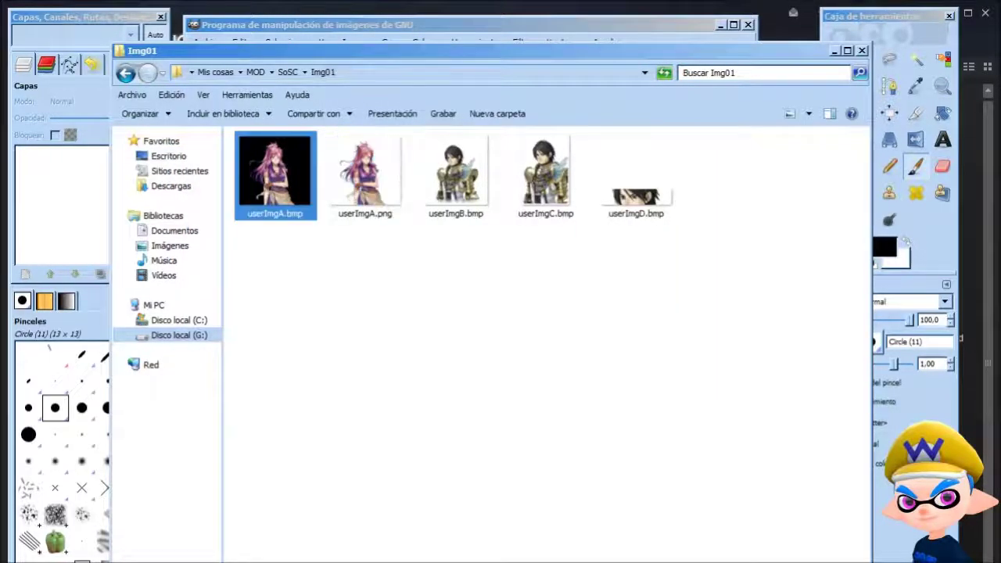
pyautogui.hotkey('shift', 'Delete')
pyautogui.press('Return')
# Open userImgB.bmp from the Img01 folder in GIMP and activate the Move tool
pyautogui.click(366, 176)
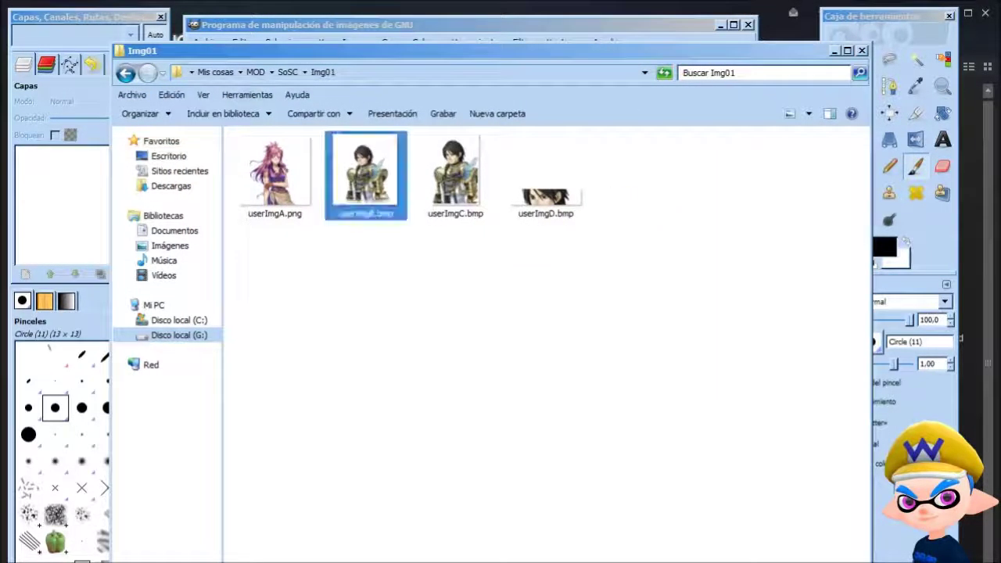
pyautogui.rightClick(368, 180)
pyautogui.click(395, 219)
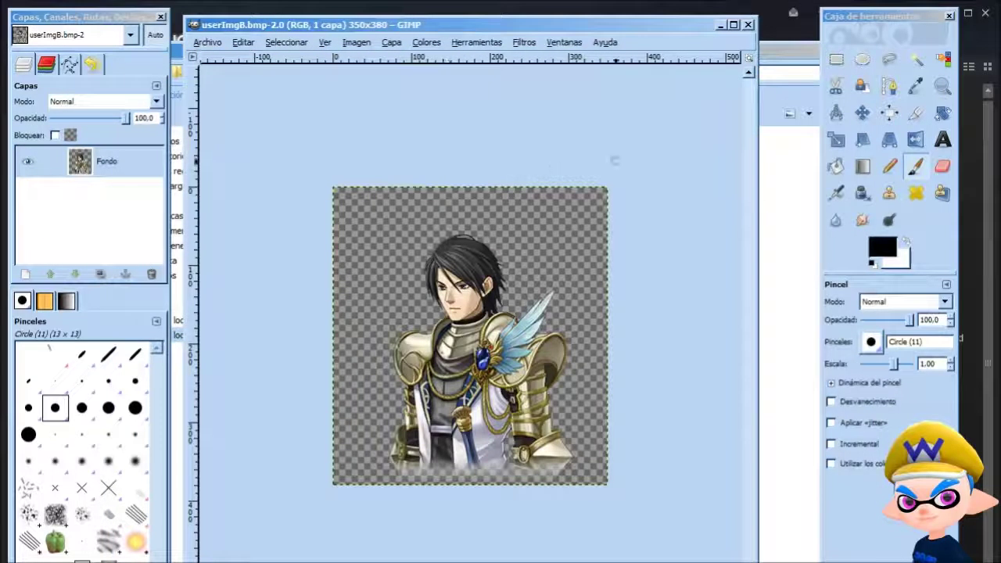
pyautogui.click(863, 114)
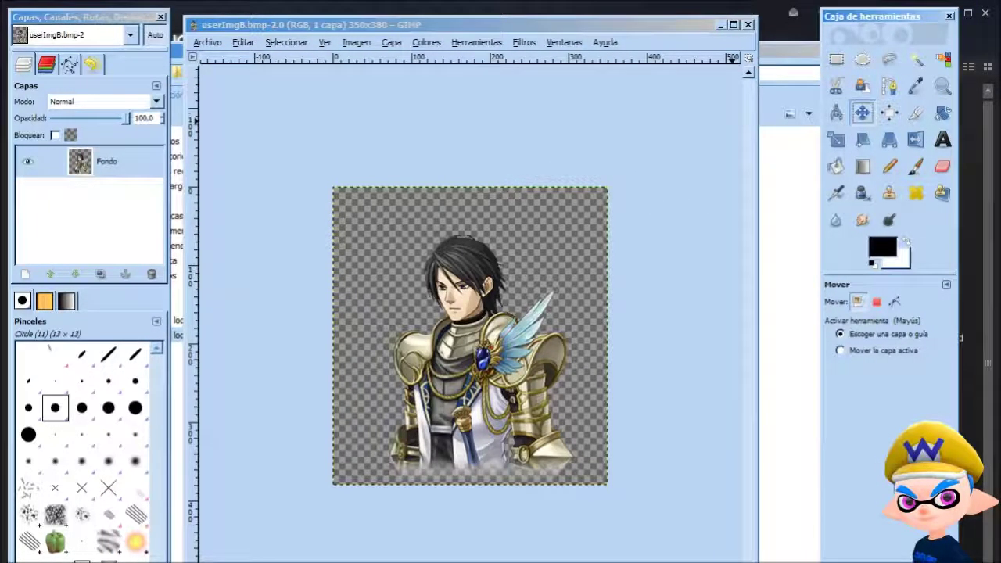
pyautogui.click(614, 147)
pyautogui.scroll(-4, 457, 250)
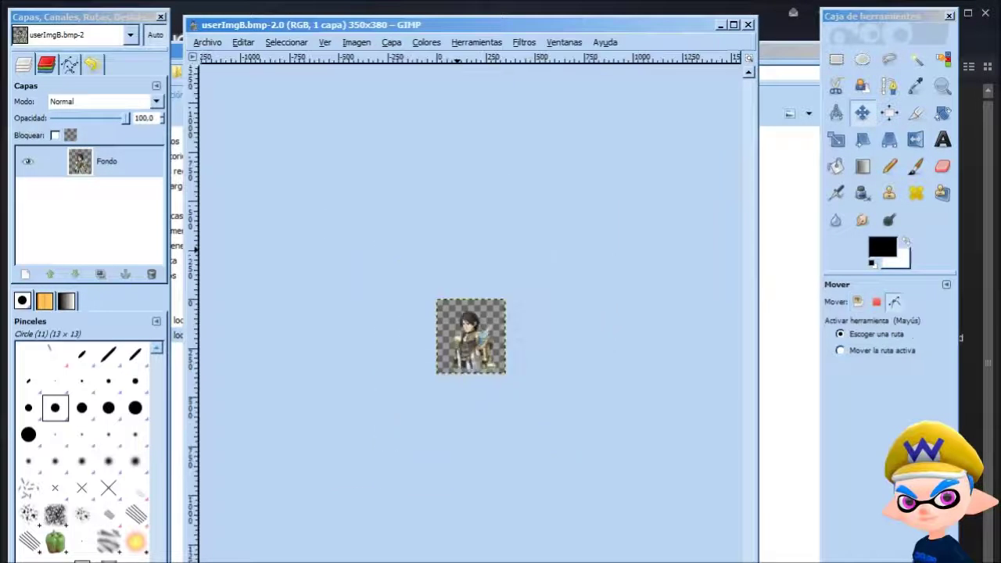
# Try to paste the clipboard contents into the userImgB image
pyautogui.rightClick(382, 132)
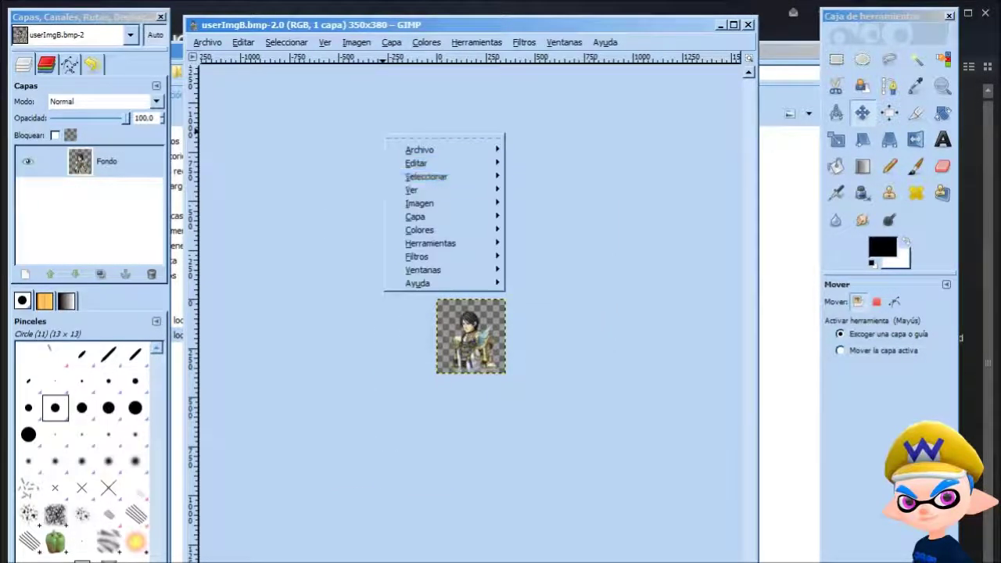
pyautogui.click(244, 42)
pyautogui.click(243, 42)
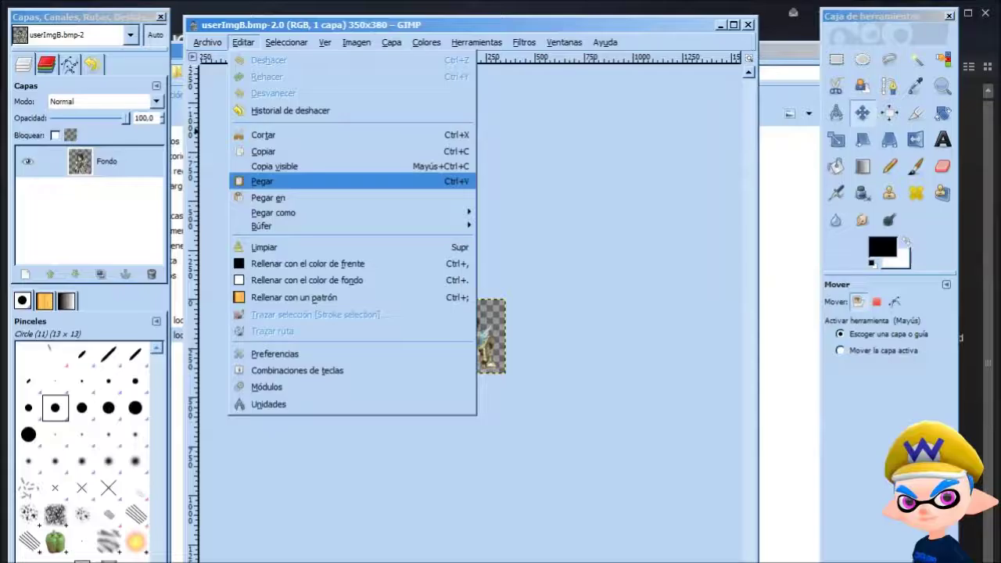
pyautogui.click(263, 181)
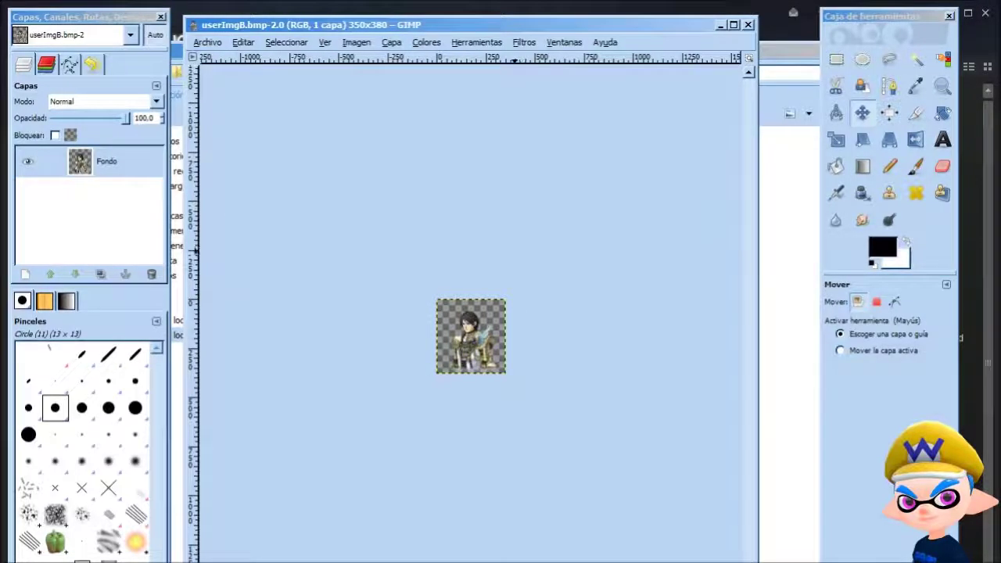
pyautogui.press('+')
# Open the Marisa.png sprite sheet from the Fire Emblem Heroes Sprites folder in GIMP and move its window clear of the layers dock
pyautogui.hotkey('alt', 'Tab')
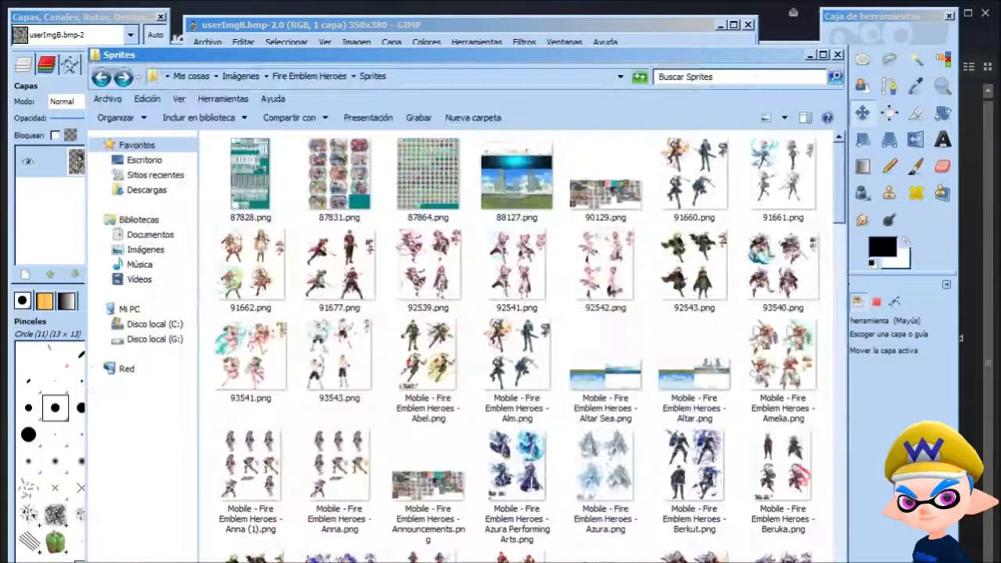
pyautogui.scroll(-20, 516, 344)
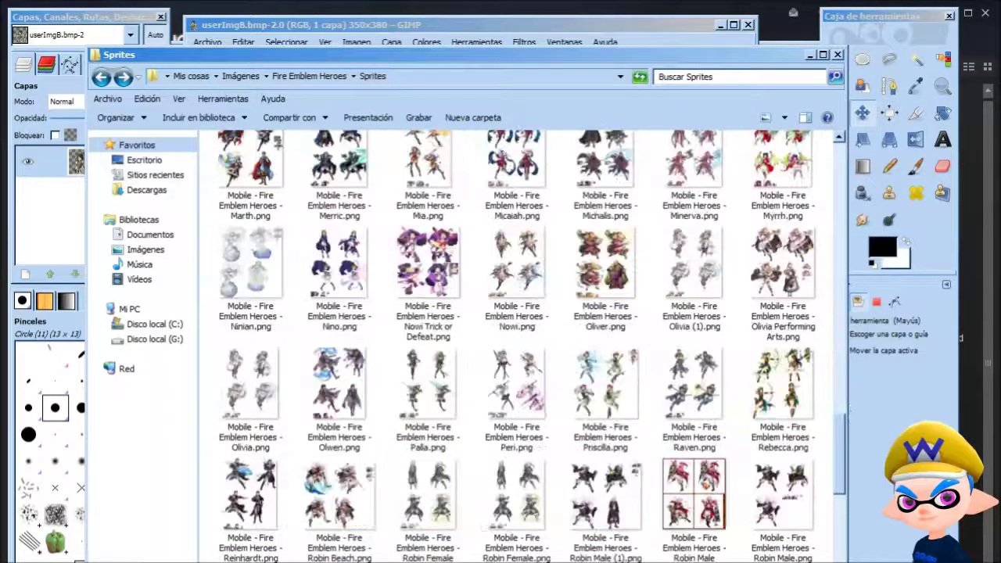
pyautogui.scroll(3, 516, 344)
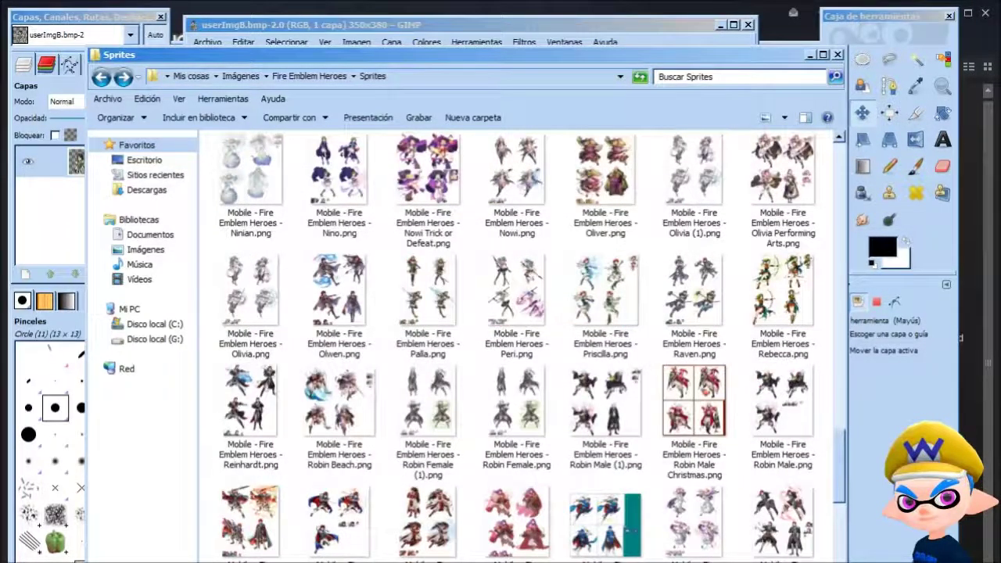
pyautogui.scroll(8, 516, 344)
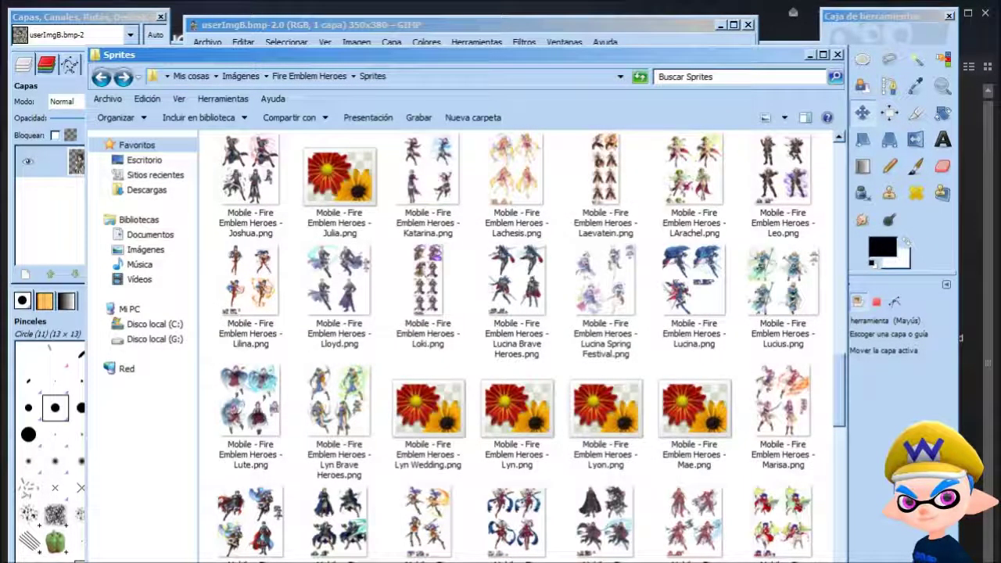
pyautogui.rightClick(777, 416)
pyautogui.click(821, 437)
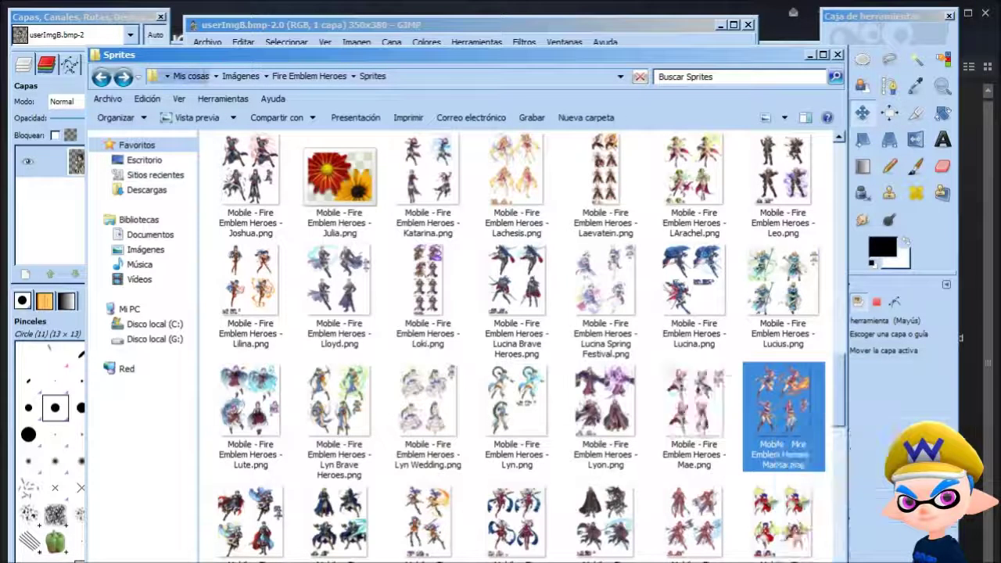
pyautogui.click(810, 54)
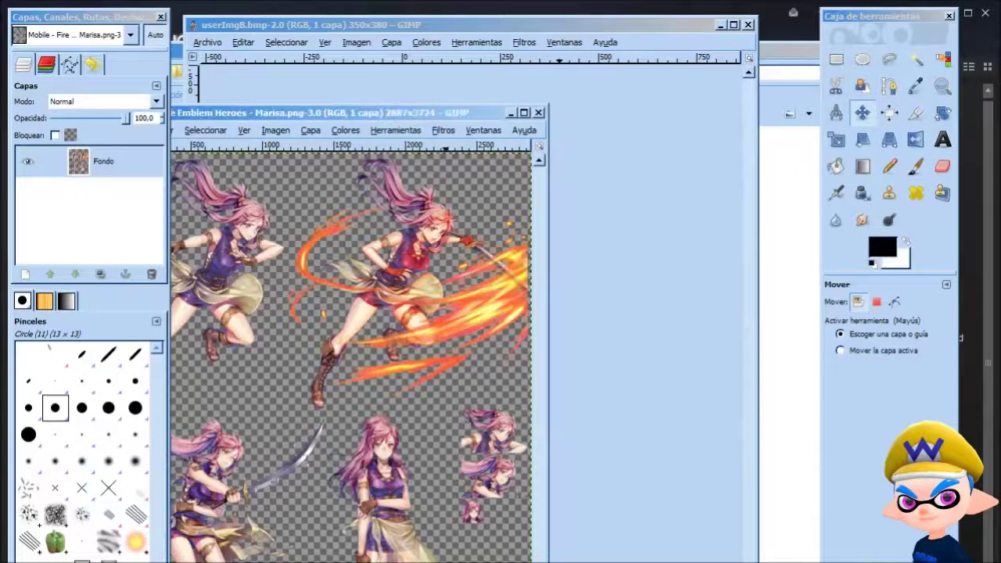
pyautogui.moveTo(445, 113); pyautogui.dragTo(574, 40)
# Select the front-facing standing Marisa sprite with a rectangle of about 806 by 1930 pixels and copy it
pyautogui.scroll(3, 528, 401)
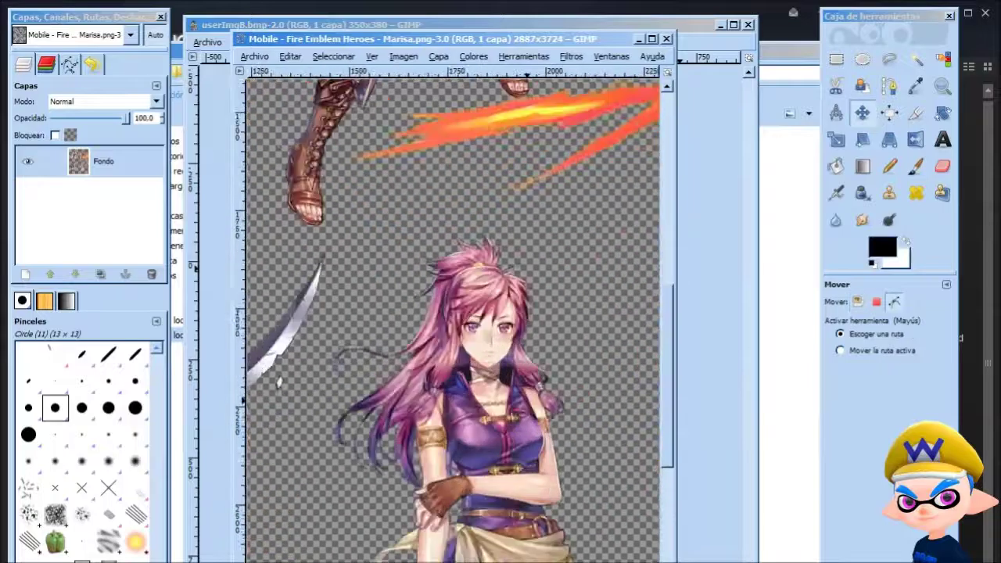
pyautogui.scroll(-3, 454, 312)
pyautogui.press('r')
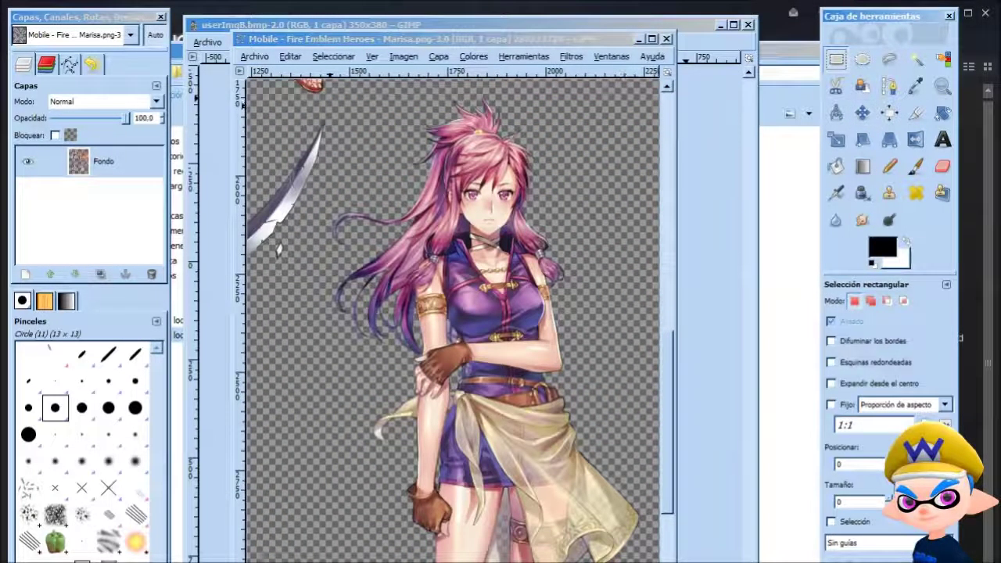
pyautogui.moveTo(335, 111)
pyautogui.mouseDown()
pyautogui.moveTo(370, 129)
pyautogui.moveTo(622, 397)
pyautogui.moveTo(644, 561)
pyautogui.mouseUp()
pyautogui.moveTo(461, 138); pyautogui.dragTo(461, 121)
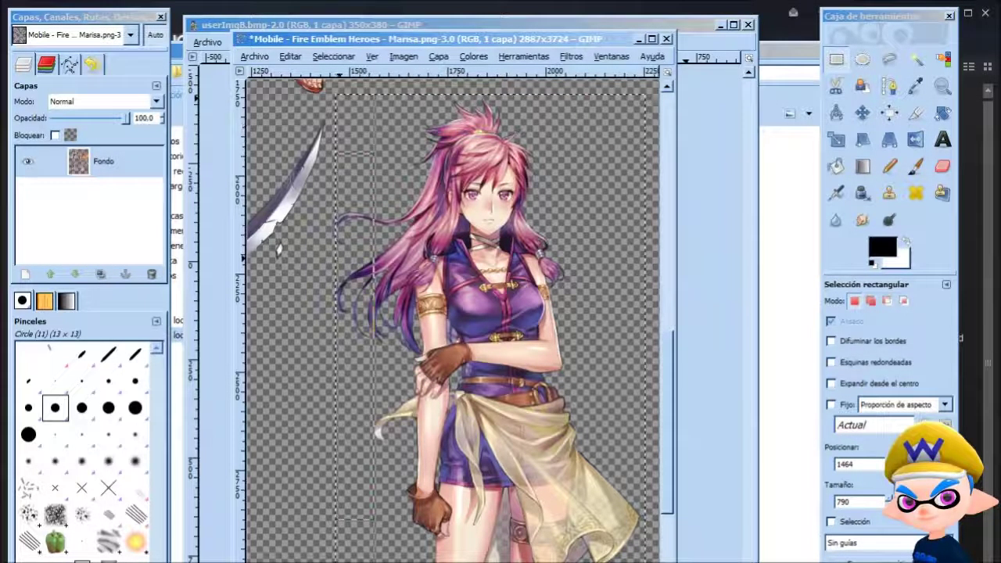
pyautogui.moveTo(344, 260); pyautogui.dragTo(337, 261)
pyautogui.scroll(-4, 469, 313)
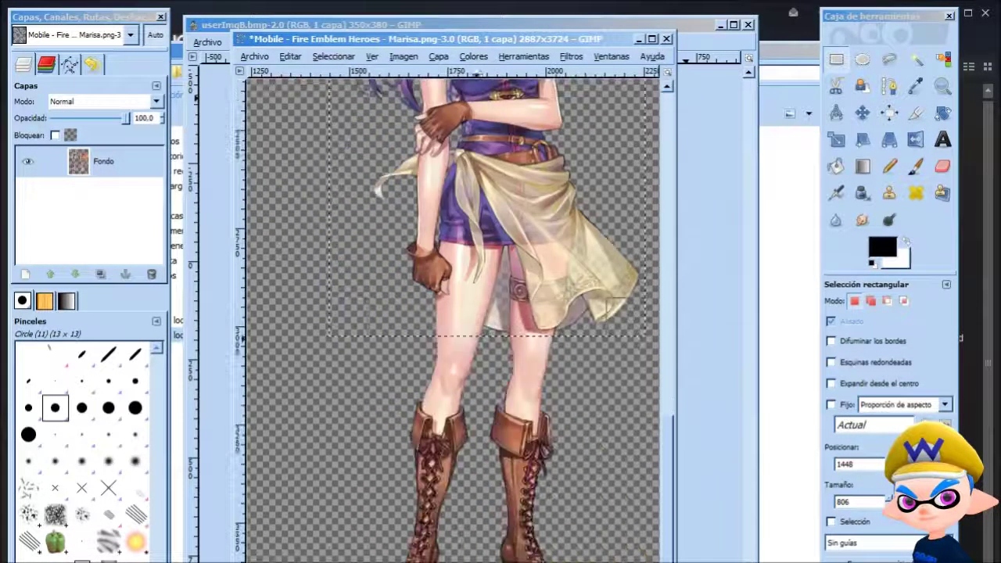
pyautogui.moveTo(509, 328); pyautogui.dragTo(505, 550)
pyautogui.scroll(4, 485, 469)
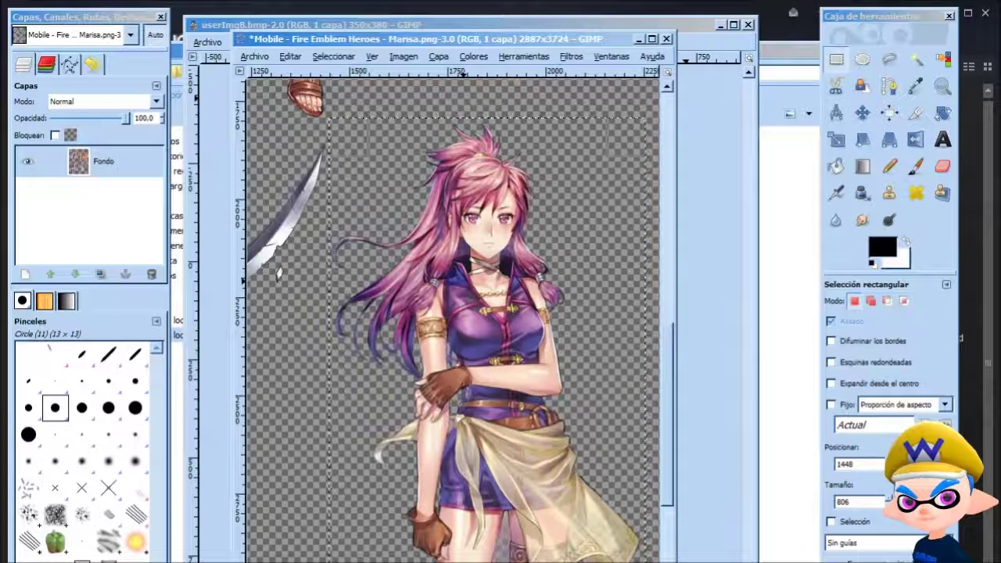
pyautogui.hotkey('ctrl', 'c')
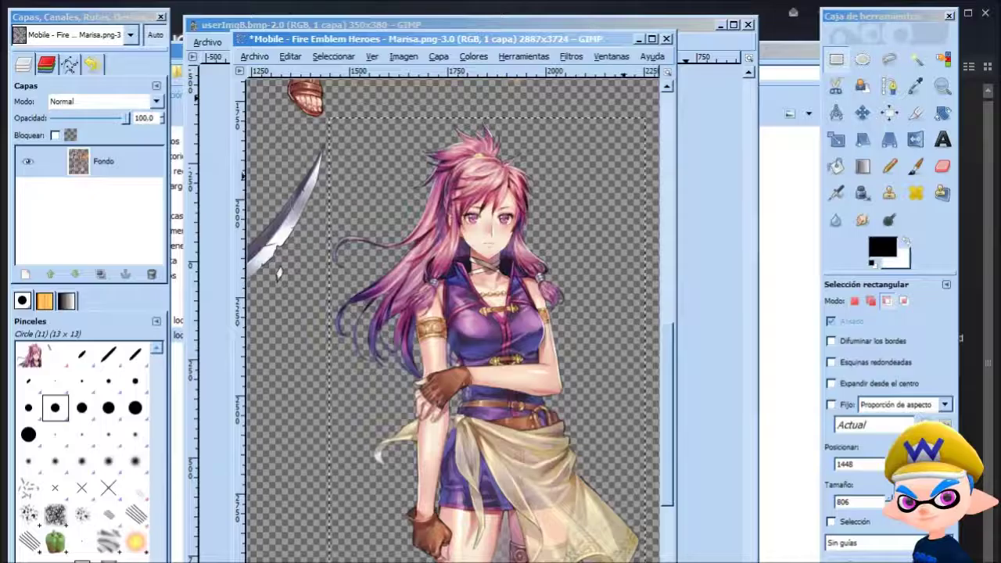
# Close the sprite sheet without saving, paste the copied Marisa into userImgB and move it toward the canvas's lower-right area
pyautogui.click(666, 38)
pyautogui.click(456, 413)
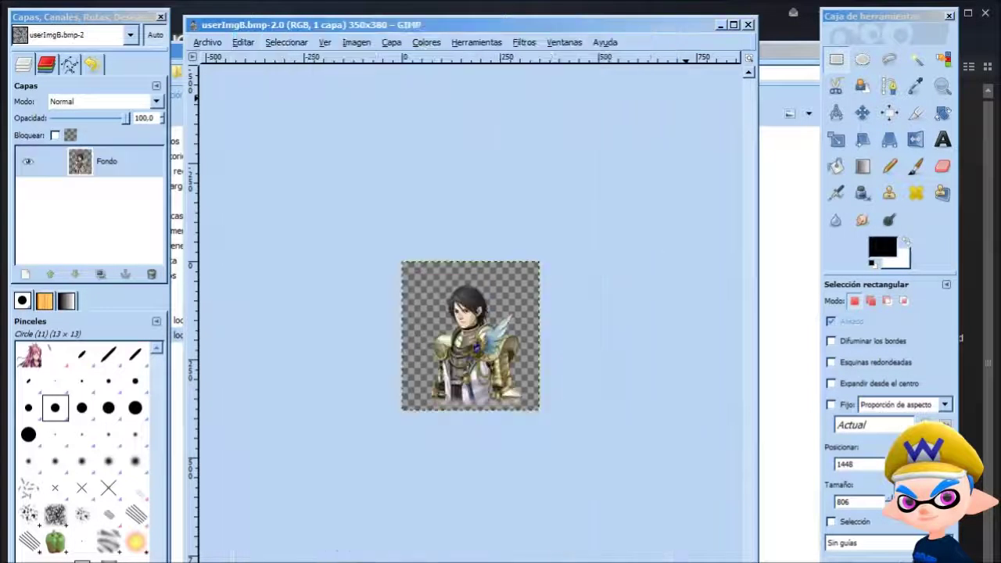
pyautogui.press('m')
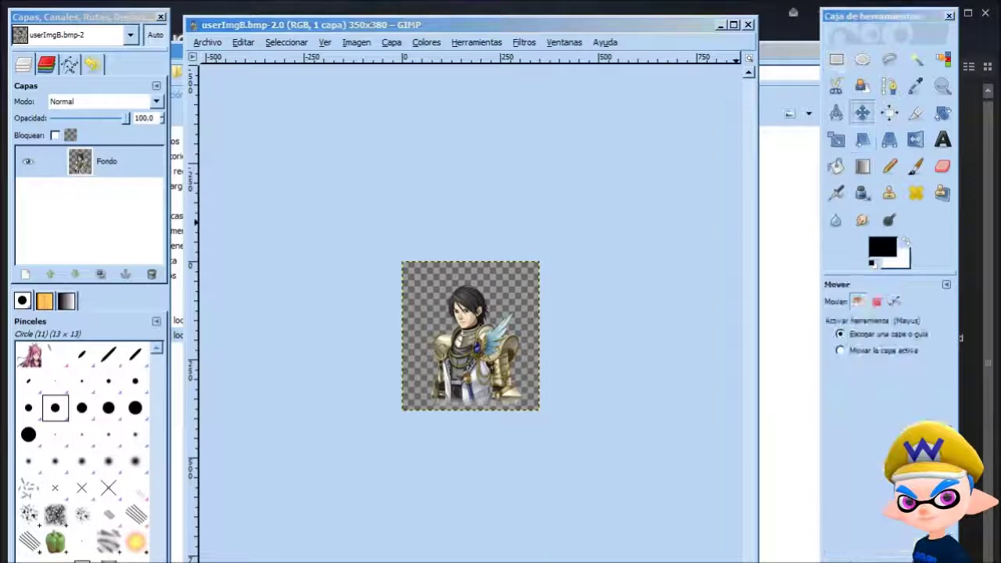
pyautogui.hotkey('ctrl', 'v')
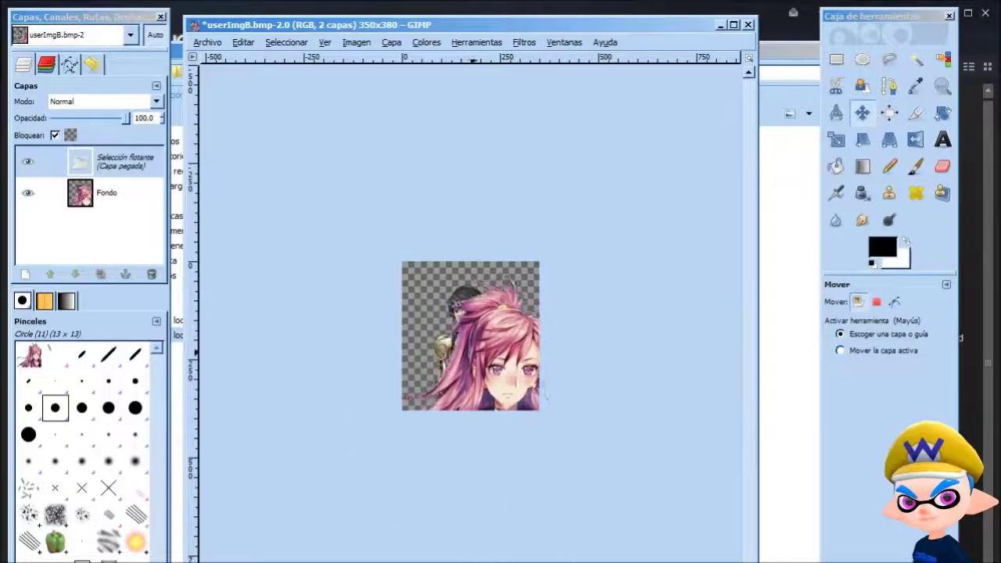
pyautogui.moveTo(475, 364); pyautogui.dragTo(567, 379)
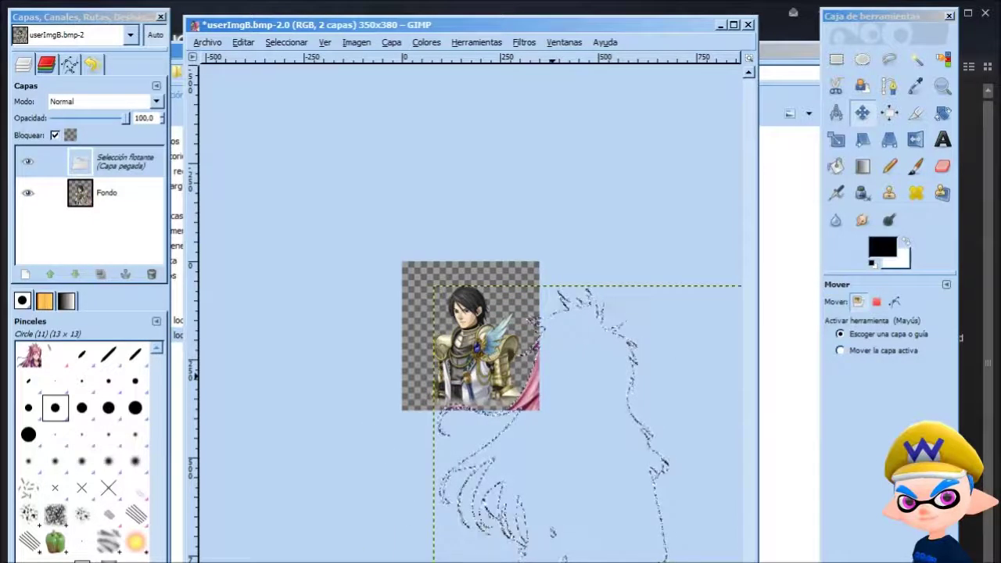
pyautogui.moveTo(549, 376); pyautogui.dragTo(547, 377)
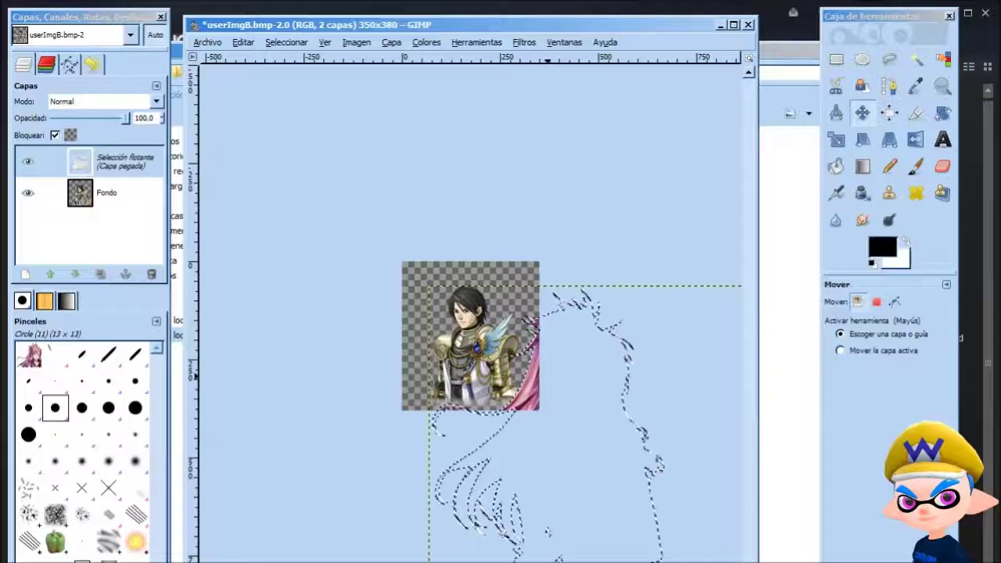
# Scale the pasted Marisa selection to 40 percent with its proportions locked
pyautogui.click(835, 139)
pyautogui.click(595, 427)
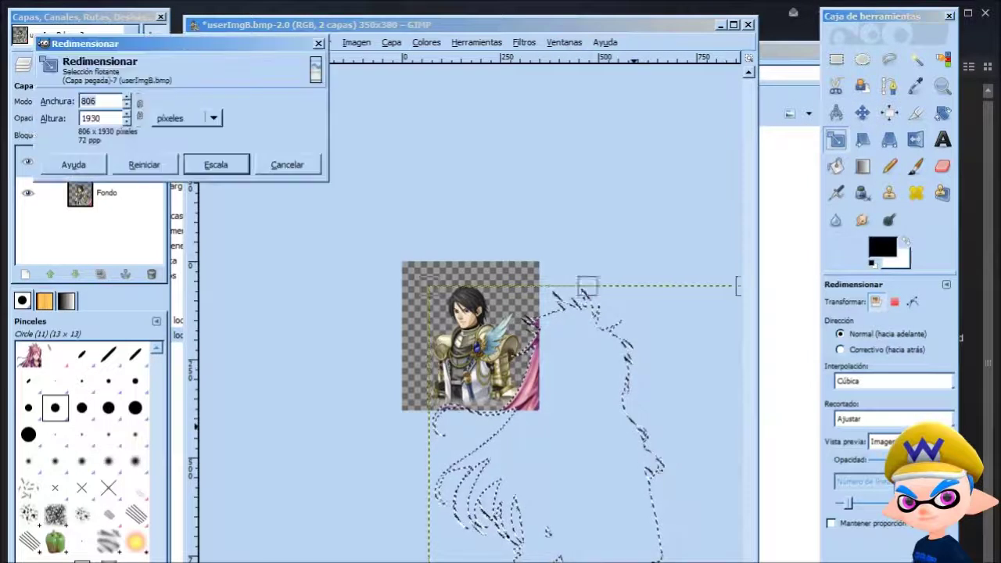
pyautogui.click(140, 109)
pyautogui.click(186, 118)
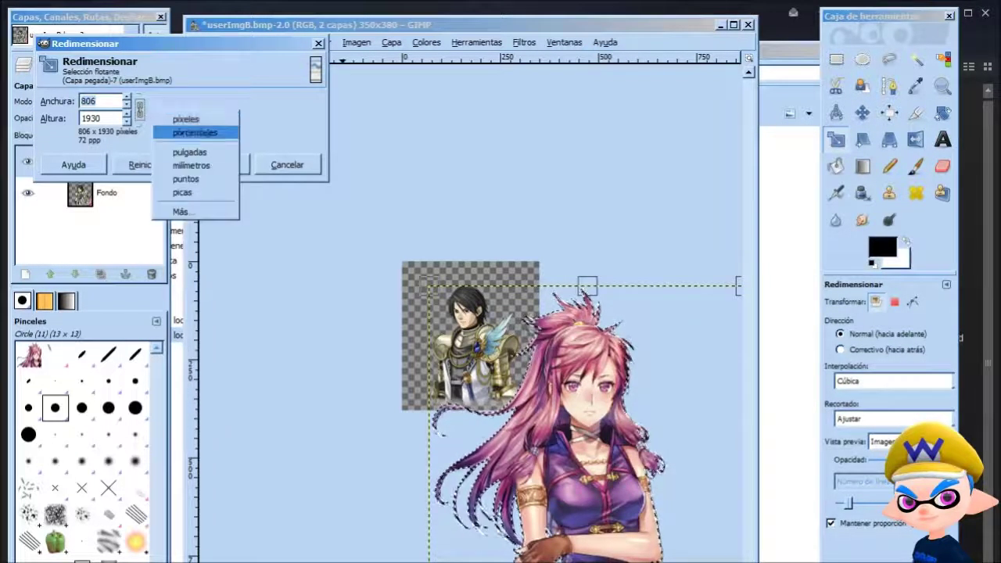
pyautogui.click(188, 130)
pyautogui.moveTo(614, 348); pyautogui.dragTo(574, 549)
pyautogui.click(145, 164)
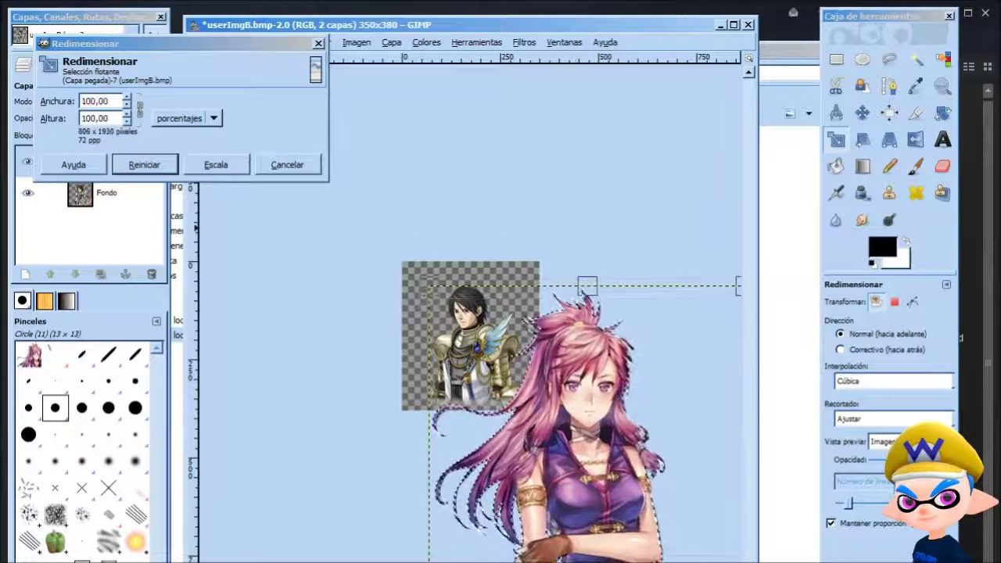
pyautogui.click(145, 164)
pyautogui.moveTo(81, 100); pyautogui.dragTo(92, 101)
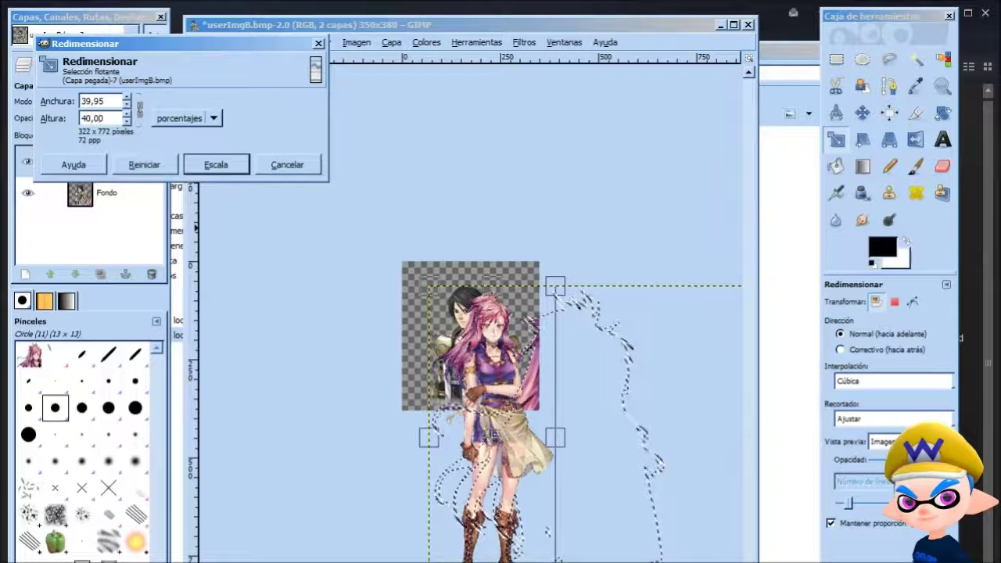
pyautogui.click(216, 164)
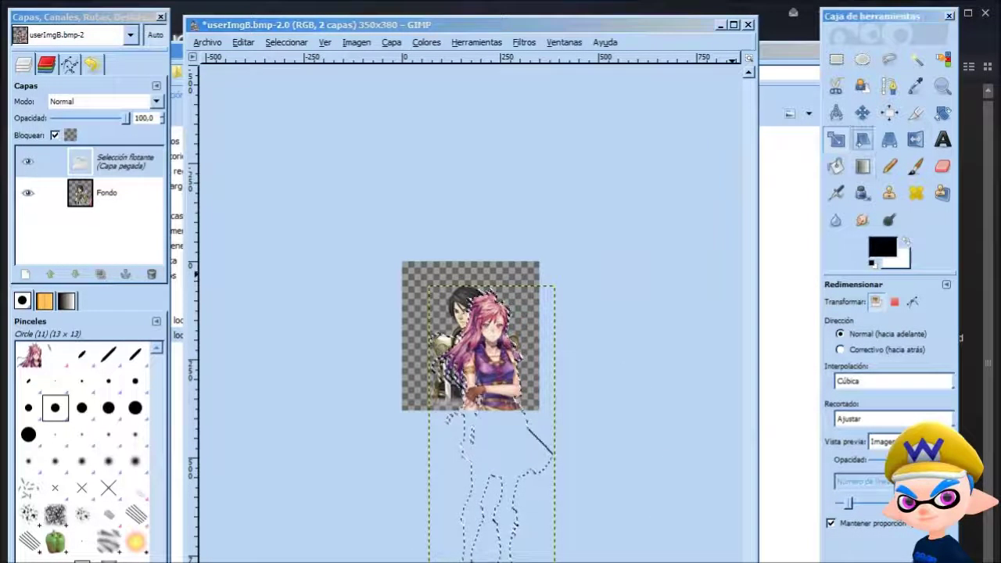
# Move the scaled Marisa over the original character in the userImgB canvas
pyautogui.click(862, 114)
pyautogui.scroll(3, 538, 323)
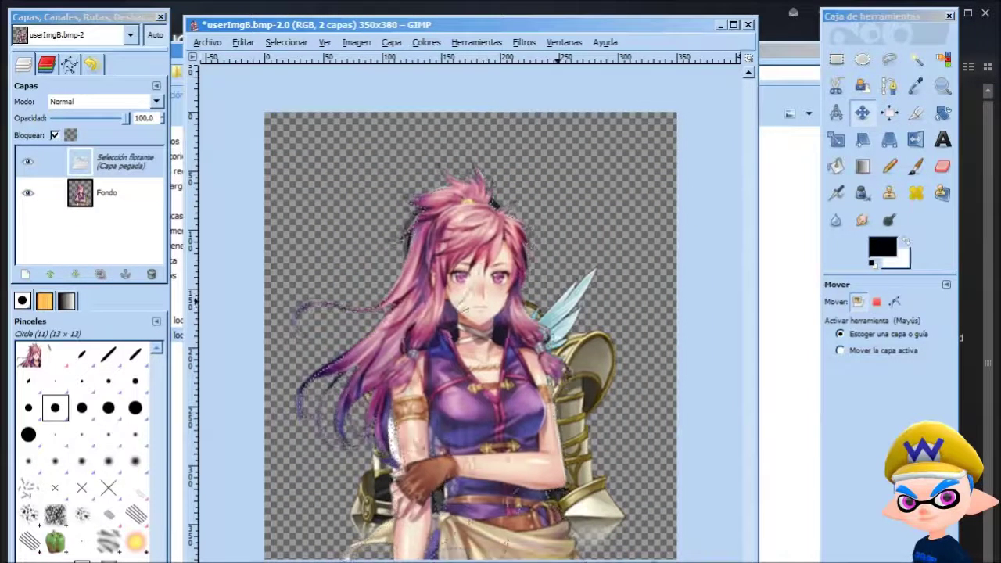
pyautogui.moveTo(557, 301); pyautogui.dragTo(475, 286)
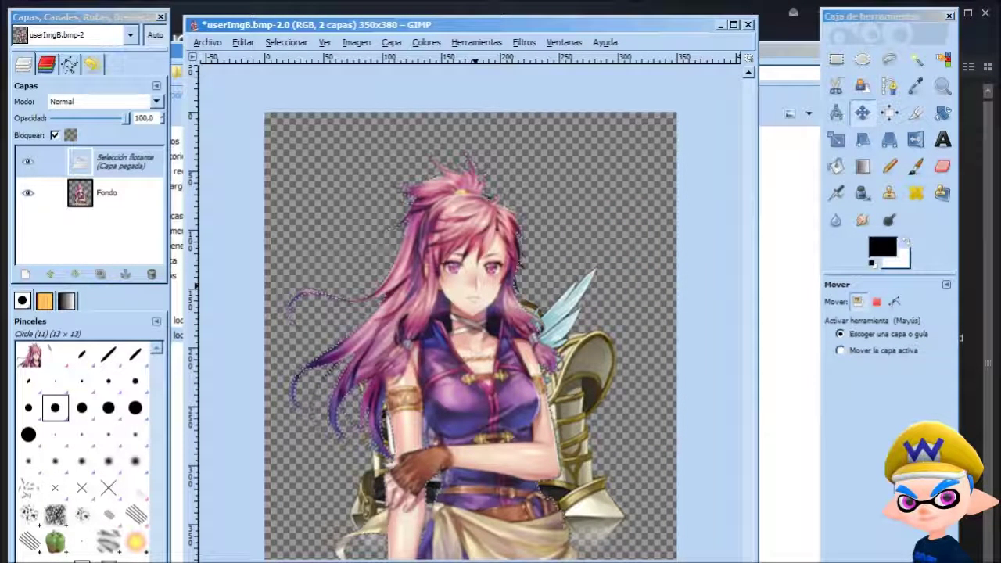
# Turn the floating Marisa selection into its own layer and clear the original character from the Fondo layer
pyautogui.rightClick(114, 162)
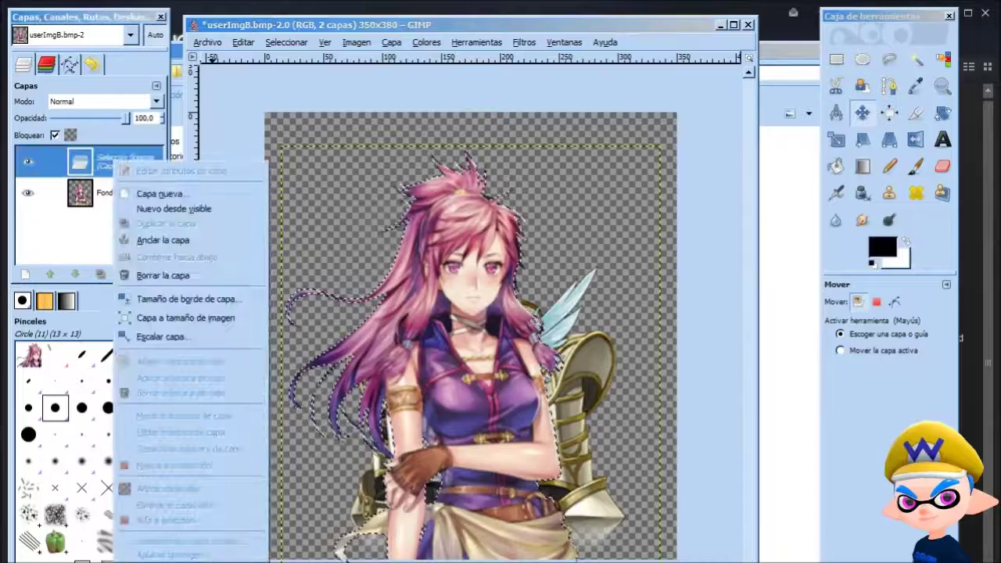
pyautogui.click(159, 193)
pyautogui.click(106, 192)
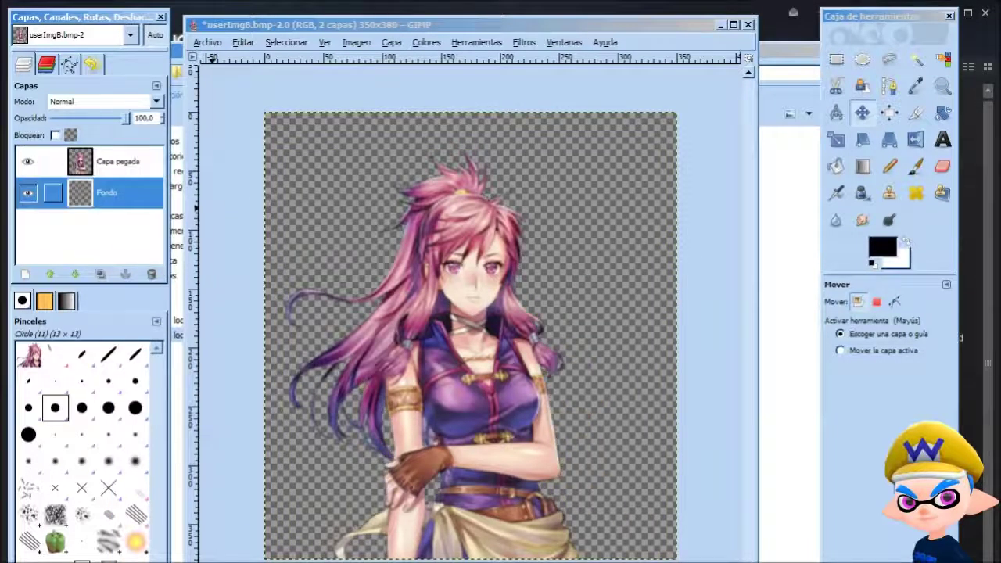
# Save the image as userImgB.png in the Img01 folder, merging visible layers with the default PNG options, and close it
pyautogui.click(207, 43)
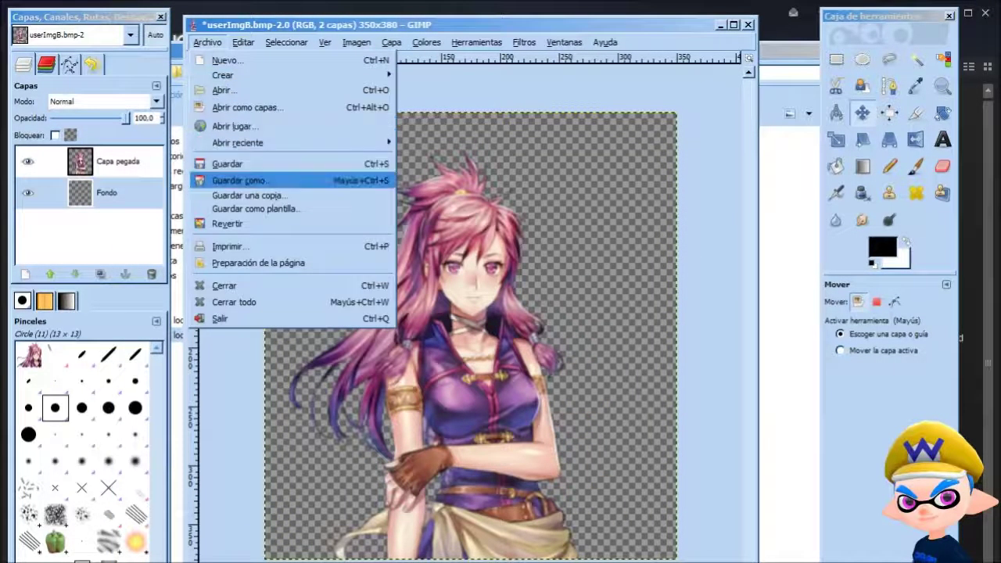
pyautogui.click(235, 180)
pyautogui.click(332, 133)
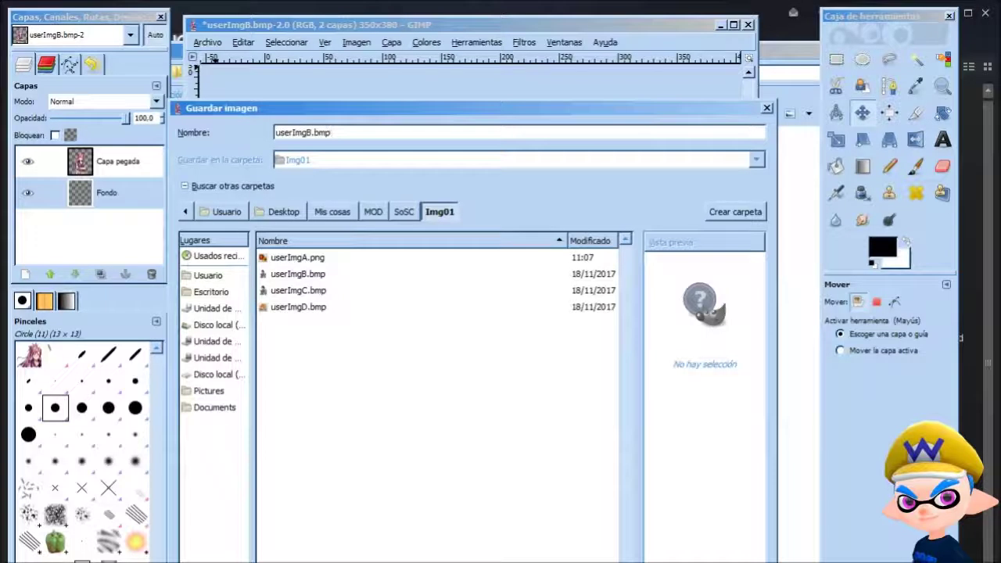
pyautogui.press('BackSpace')
pyautogui.press('BackSpace')
pyautogui.press('BackSpace')
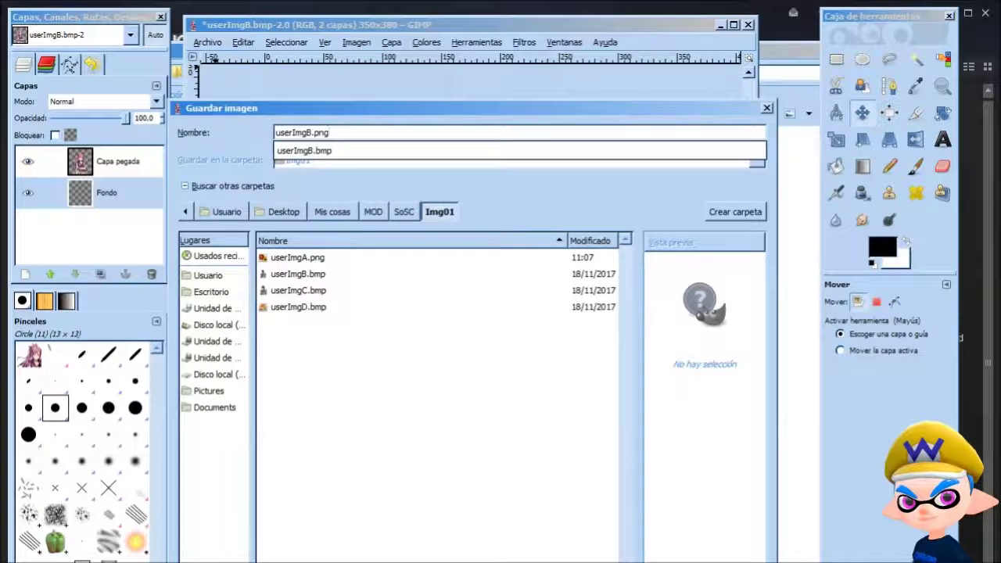
pyautogui.press('Return')
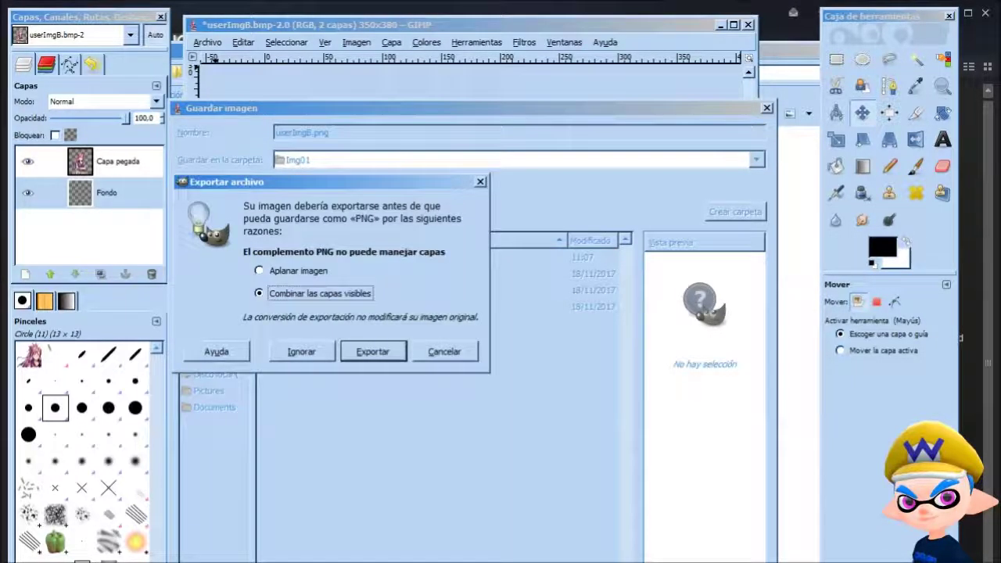
pyautogui.press('Return')
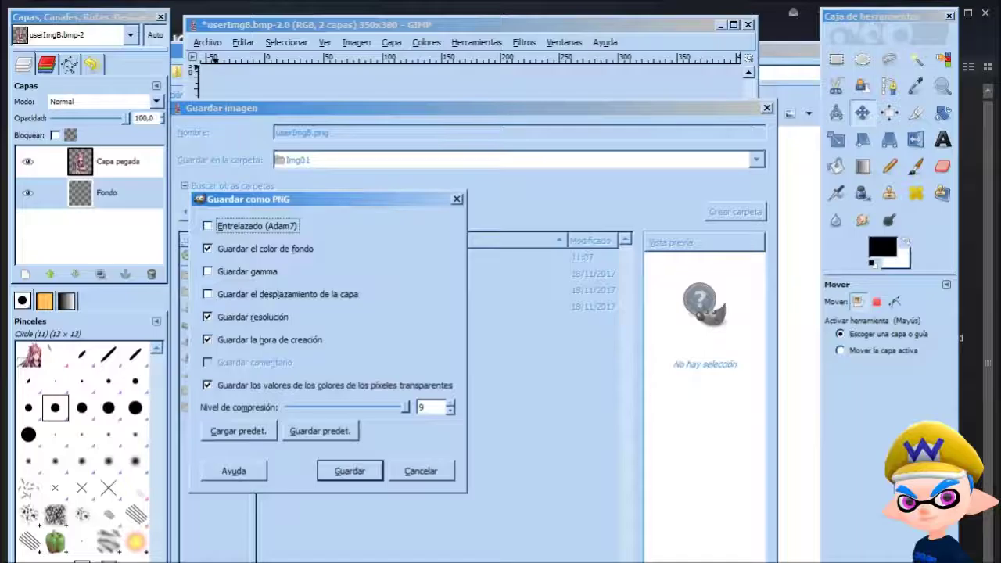
pyautogui.press('Return')
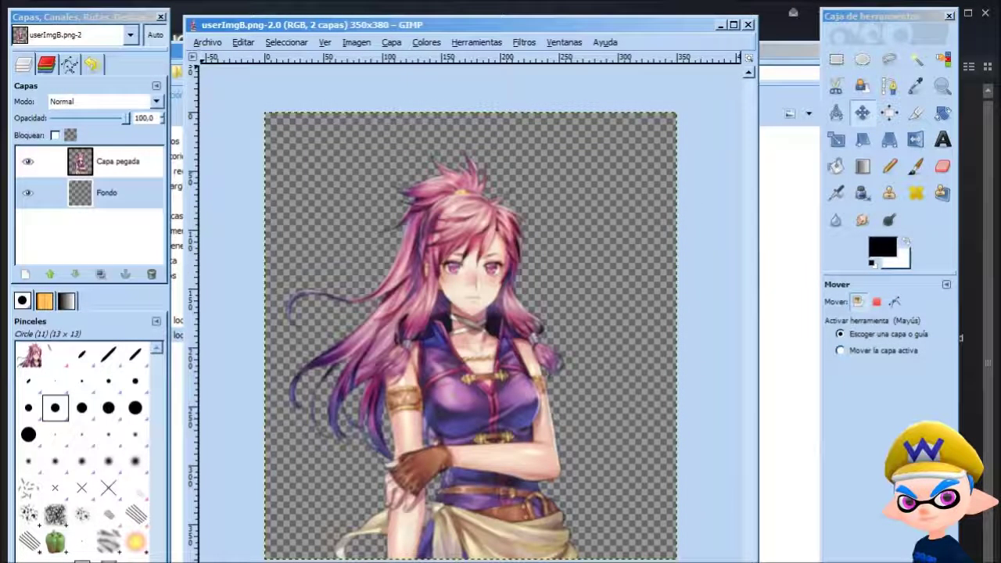
pyautogui.hotkey('ctrl', 'w')
# Permanently delete userImgB.bmp from the Img01 folder
pyautogui.click(786, 227)
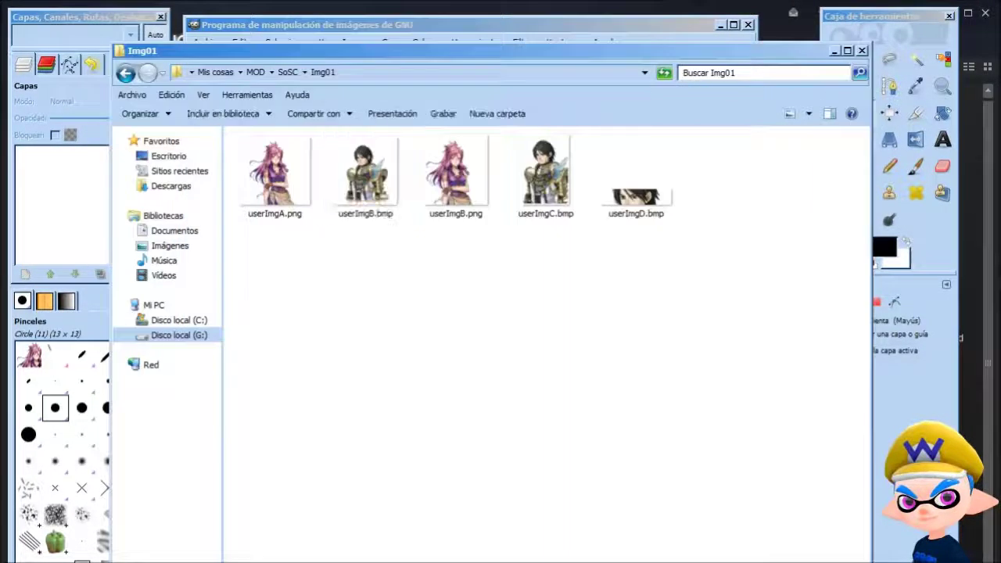
pyautogui.click(456, 173)
pyautogui.click(365, 173)
pyautogui.hotkey('shift', 'Delete')
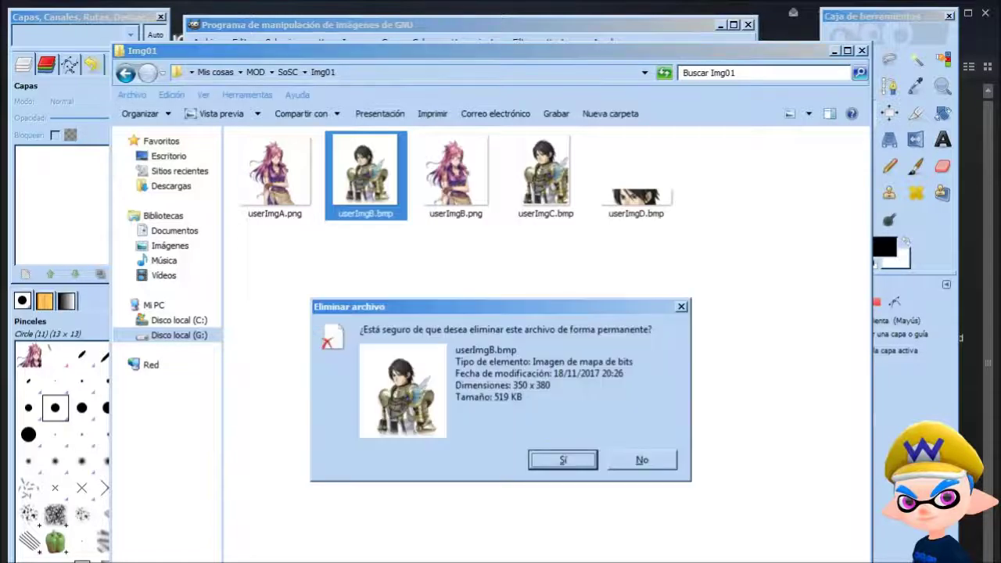
pyautogui.press('Return')
# Open userImgC.bmp from the Img01 folder in GIMP and paste the copied Marisa sprite into it
pyautogui.click(455, 172)
pyautogui.rightClick(451, 183)
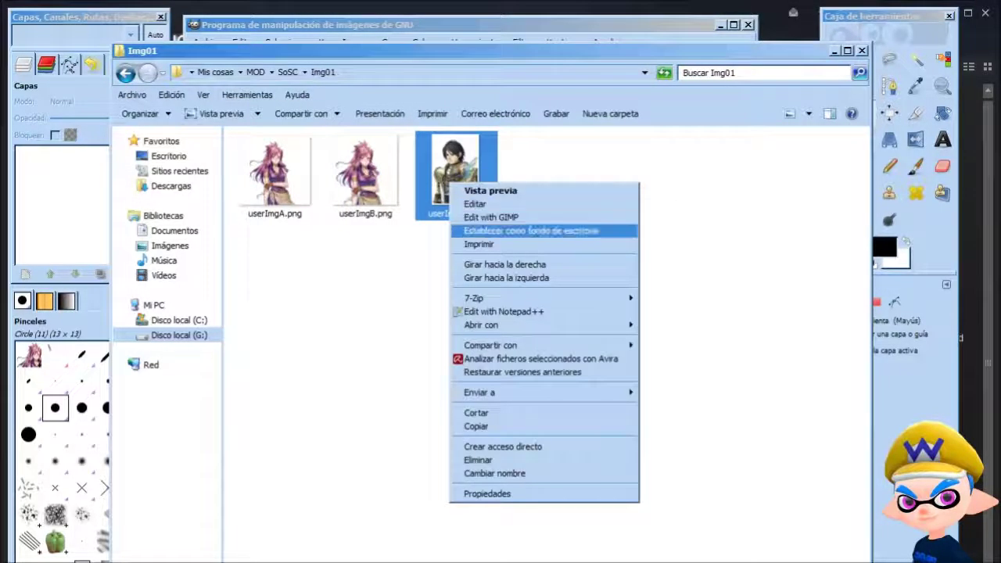
pyautogui.click(492, 217)
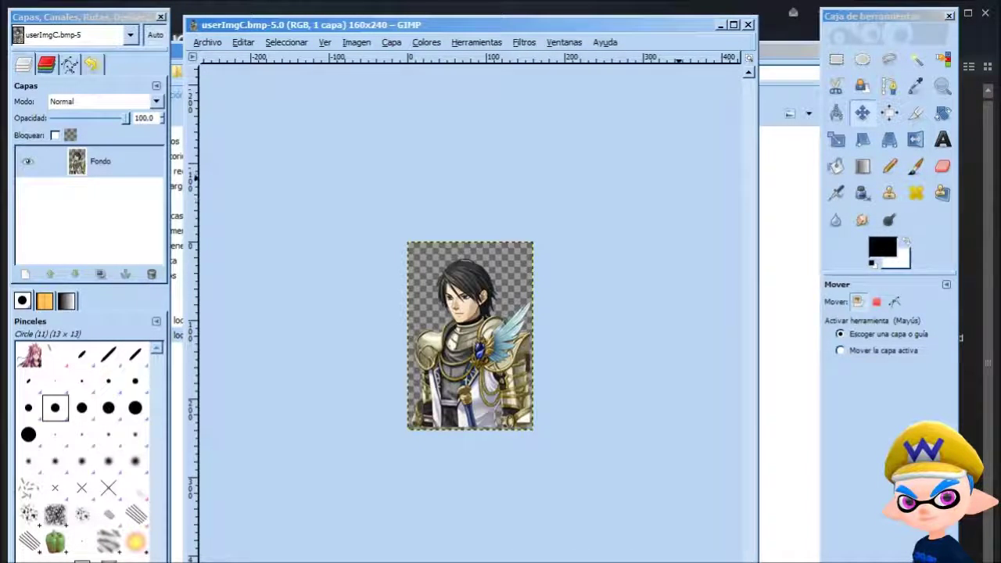
pyautogui.press('-')
pyautogui.press('-')
pyautogui.hotkey('ctrl', 'v')
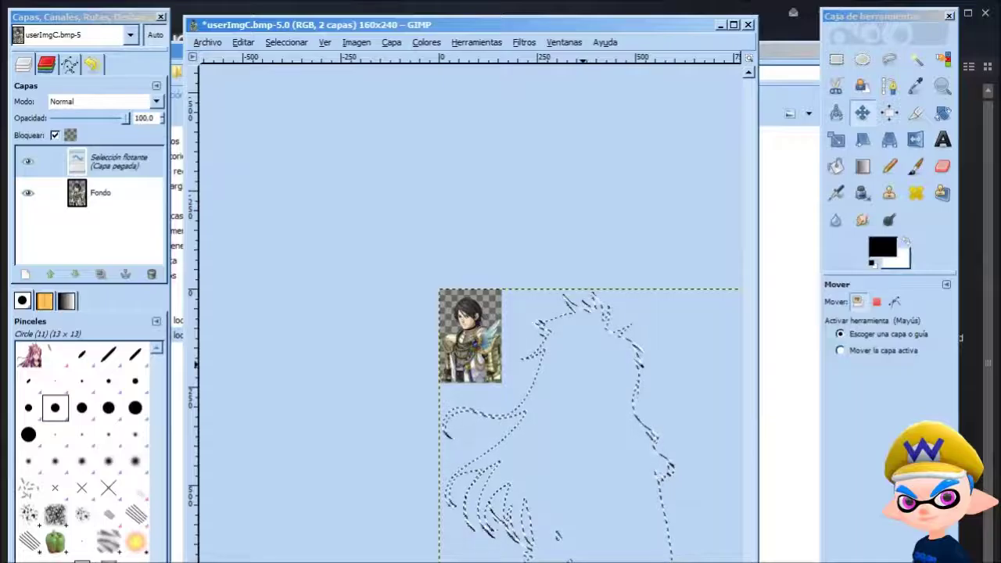
# Scale the pasted Marisa selection to 30 percent, keeping its proportions
pyautogui.click(836, 139)
pyautogui.click(598, 383)
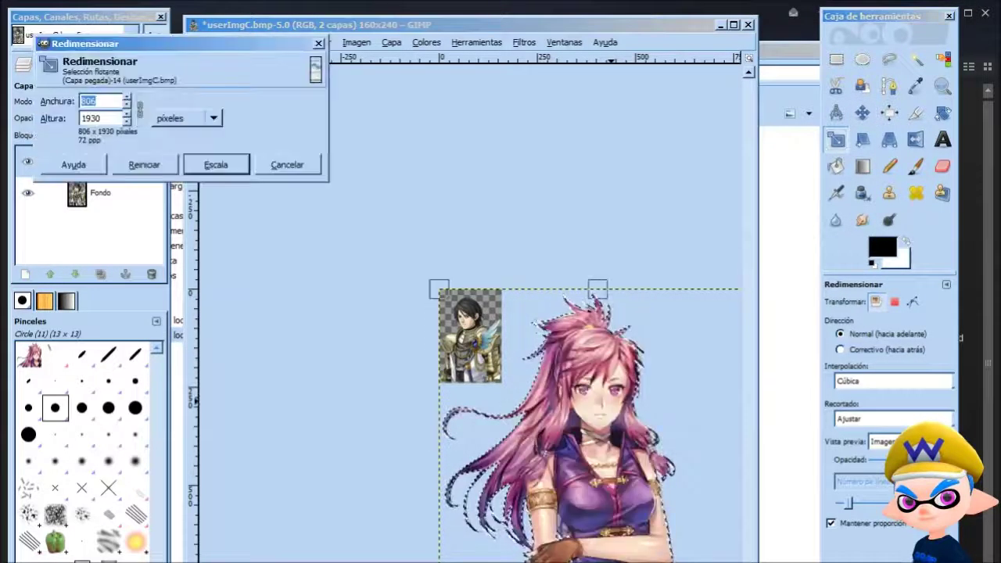
pyautogui.click(188, 118)
pyautogui.click(188, 119)
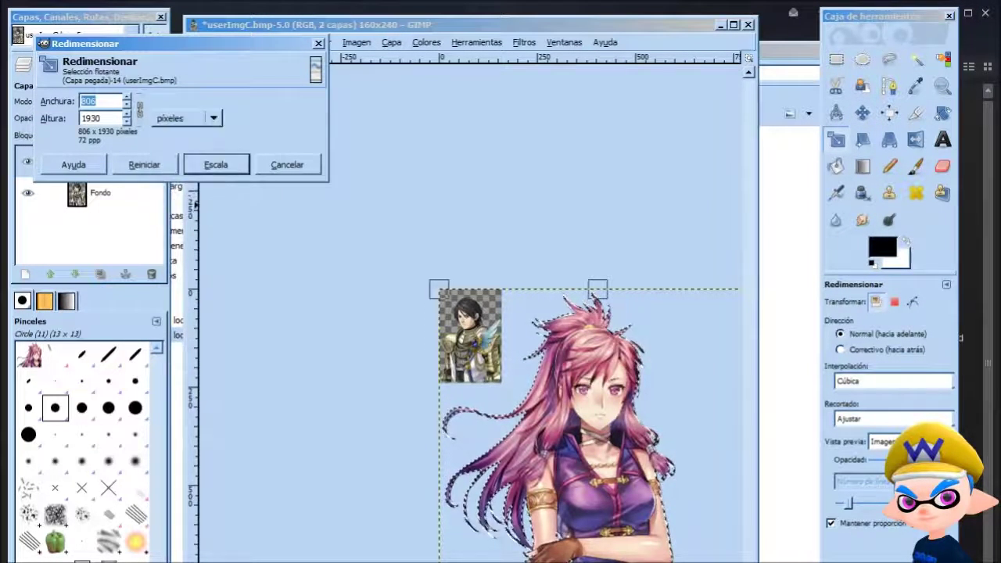
pyautogui.click(188, 118)
pyautogui.click(192, 132)
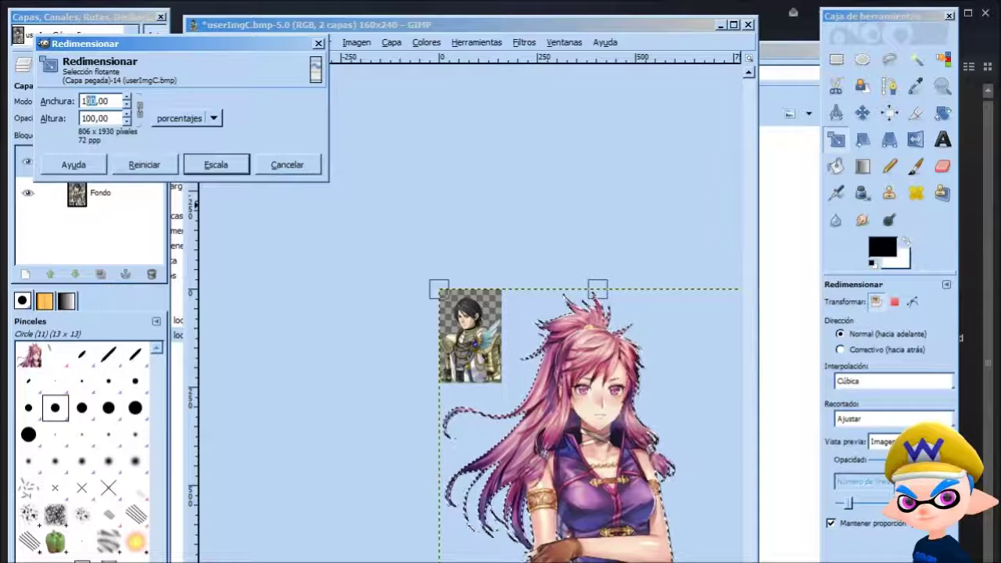
pyautogui.moveTo(91, 101); pyautogui.dragTo(80, 102)
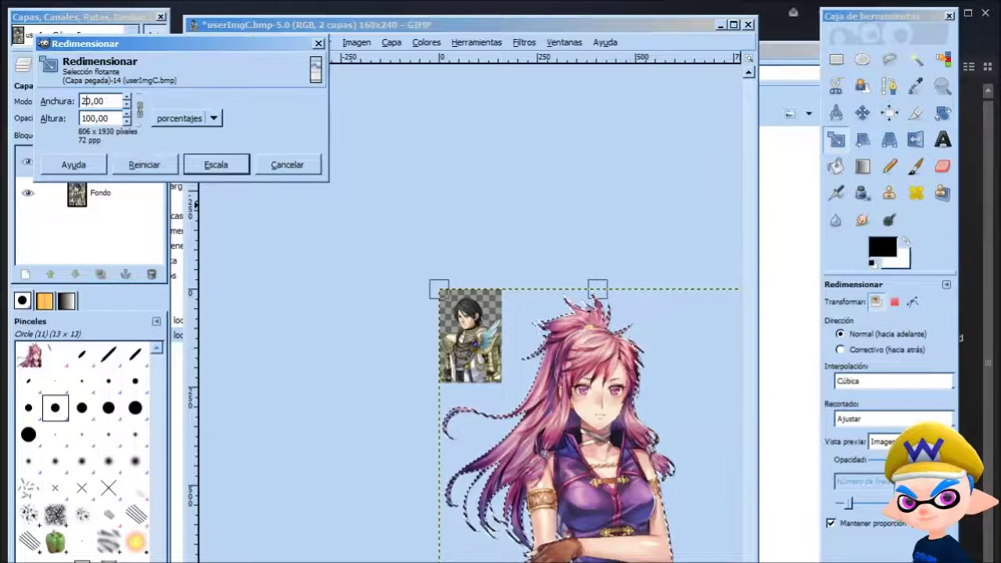
pyautogui.click(101, 118)
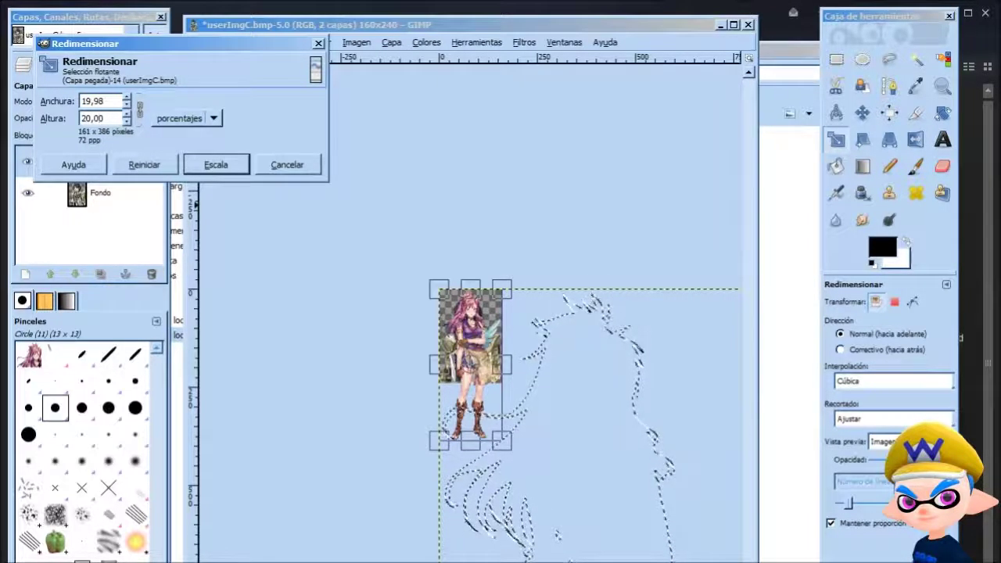
pyautogui.doubleClick(87, 101)
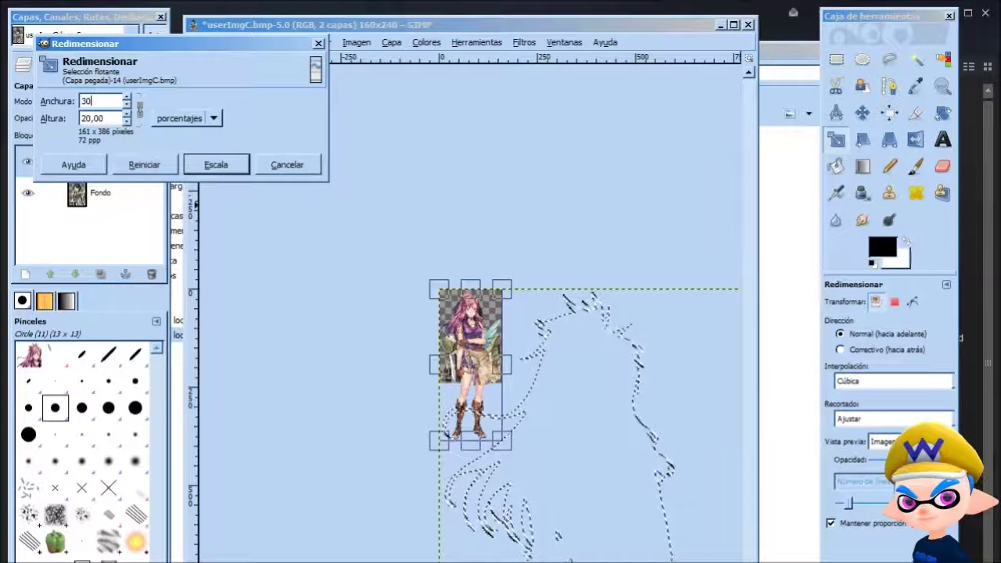
pyautogui.click(102, 118)
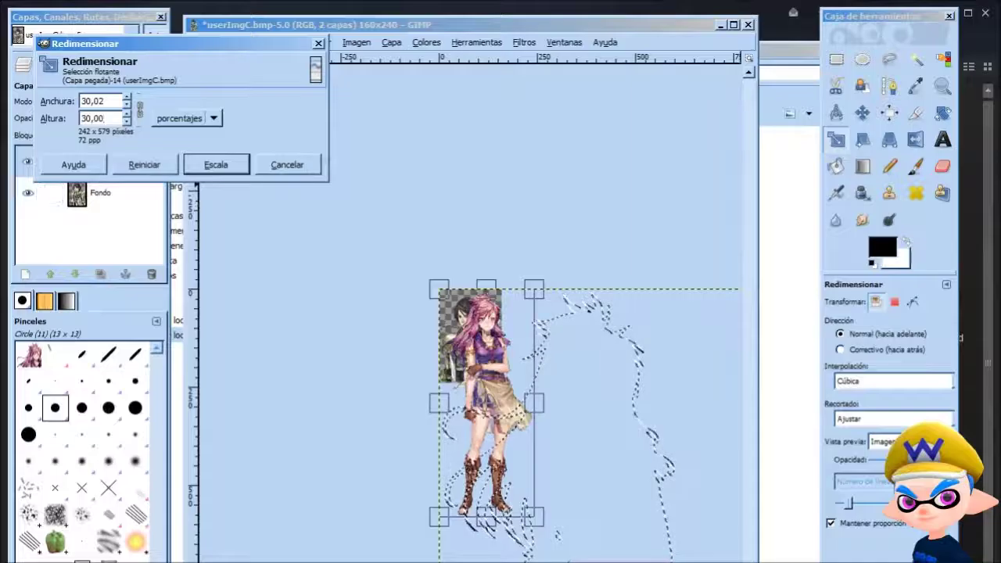
pyautogui.click(217, 165)
# Move the scaled Marisa over the original character in the userImgC canvas
pyautogui.scroll(3, 501, 344)
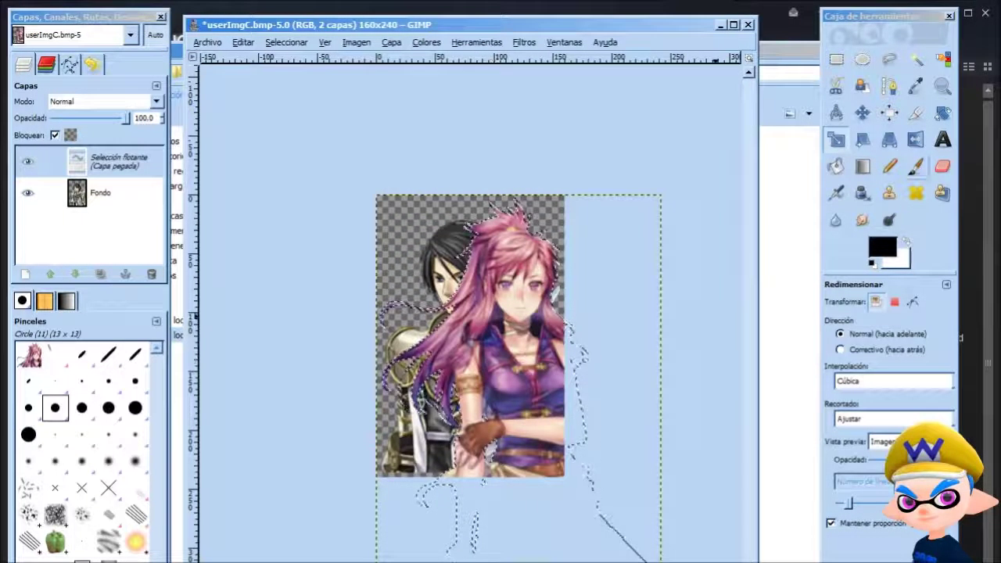
pyautogui.click(862, 113)
pyautogui.moveTo(533, 289); pyautogui.dragTo(482, 294)
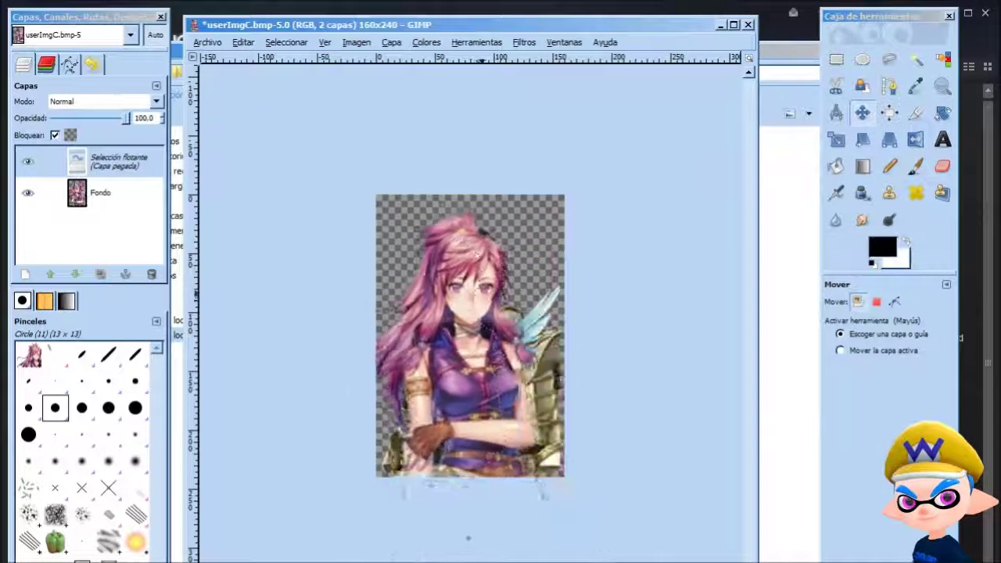
pyautogui.moveTo(468, 537)
pyautogui.mouseDown()
pyautogui.moveTo(486, 536)
pyautogui.moveTo(473, 535)
pyautogui.mouseUp()
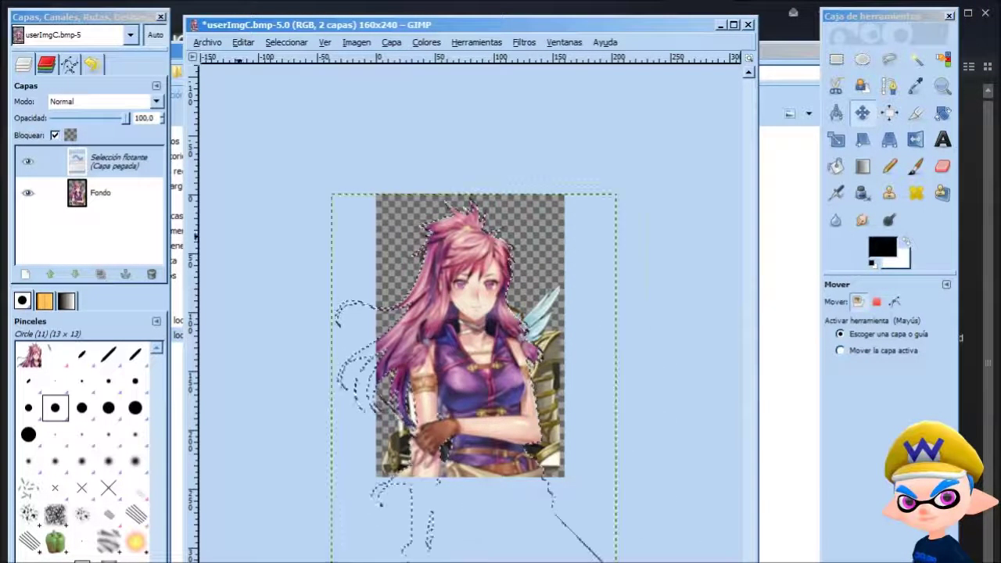
pyautogui.rightClick(136, 174)
pyautogui.click(182, 209)
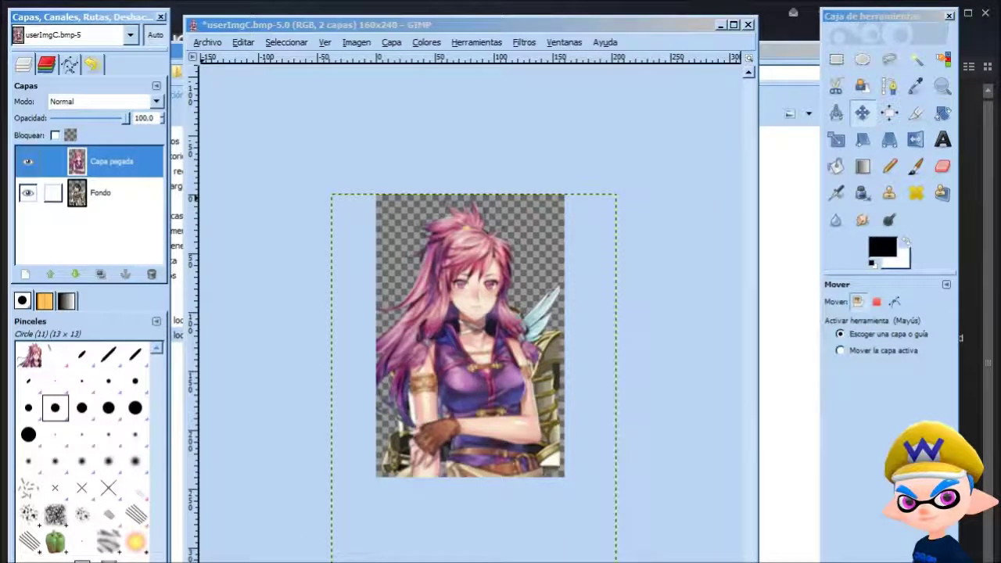
pyautogui.hotkey('ctrl', 'z')
# Shift the floating Marisa slightly to the right so more of her hair fits within the userImgC canvas
pyautogui.moveTo(454, 303); pyautogui.dragTo(478, 306)
pyautogui.moveTo(498, 537); pyautogui.dragTo(491, 535)
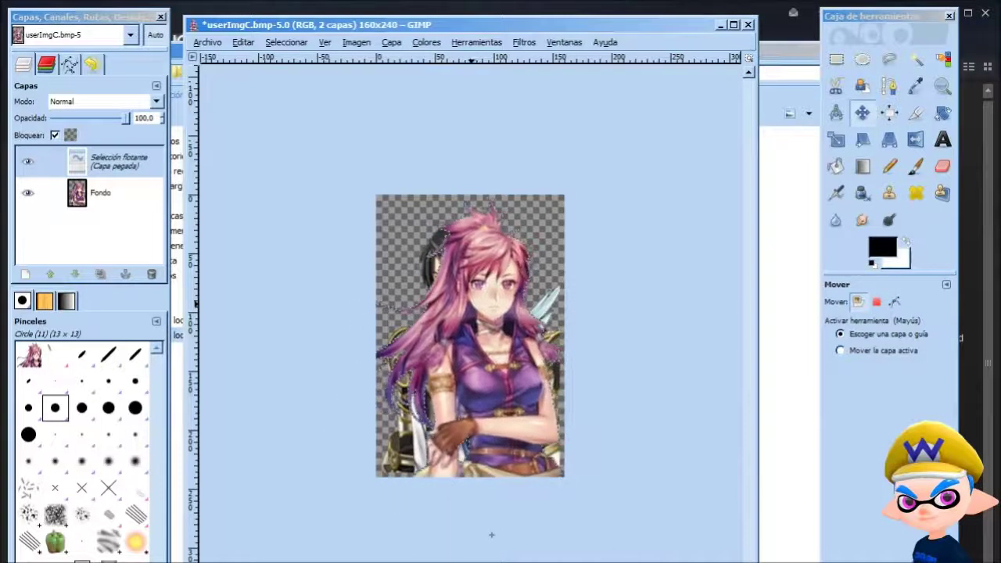
# Turn the floating Marisa selection into its own layer and clear the original character from userImgC's Fondo layer
pyautogui.rightClick(105, 160)
pyautogui.click(156, 193)
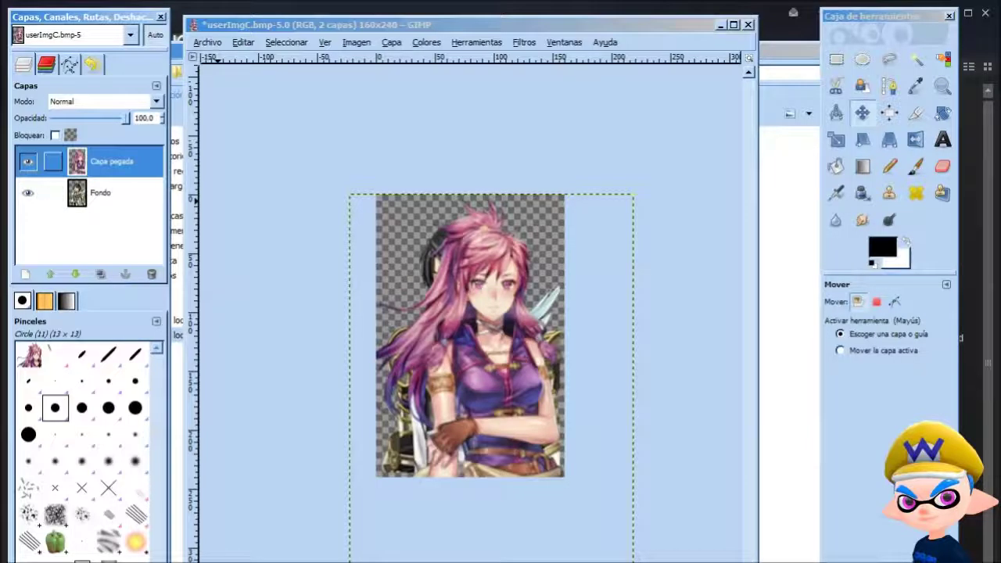
pyautogui.click(100, 193)
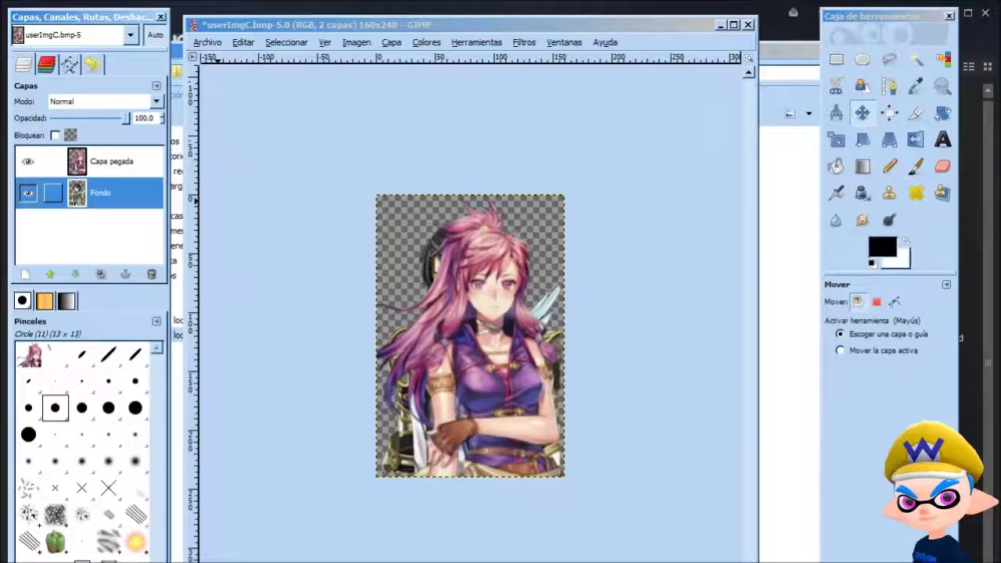
pyautogui.press('Delete')
# Save the image as userImgC.png in the Img01 folder, merging visible layers with the default PNG options, and close it
pyautogui.click(207, 42)
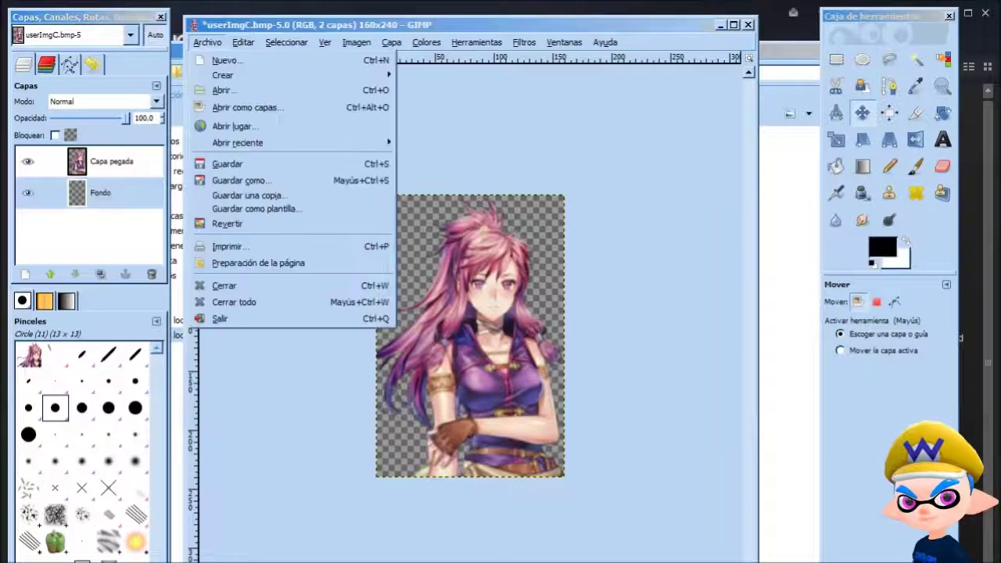
pyautogui.click(234, 180)
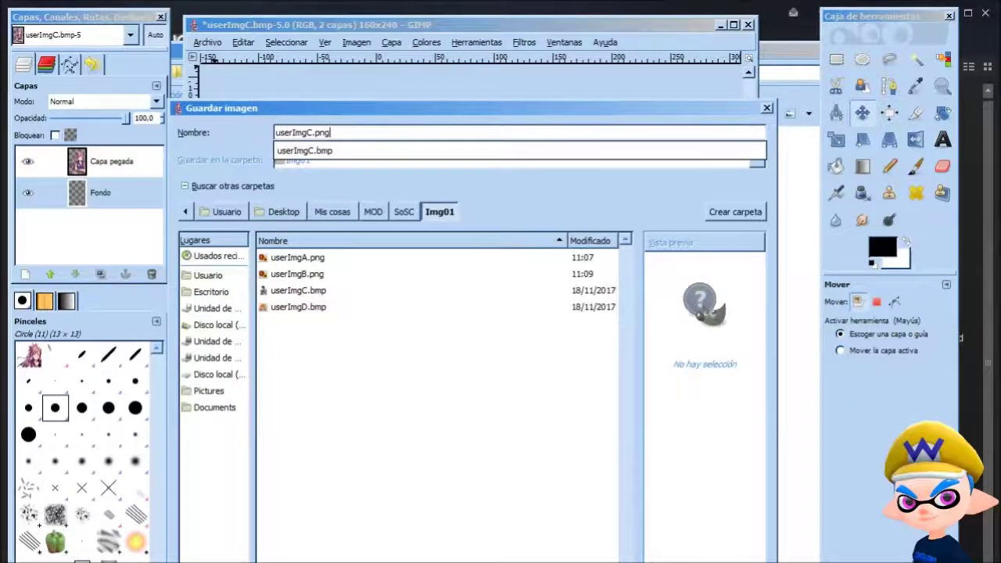
pyautogui.press('Return')
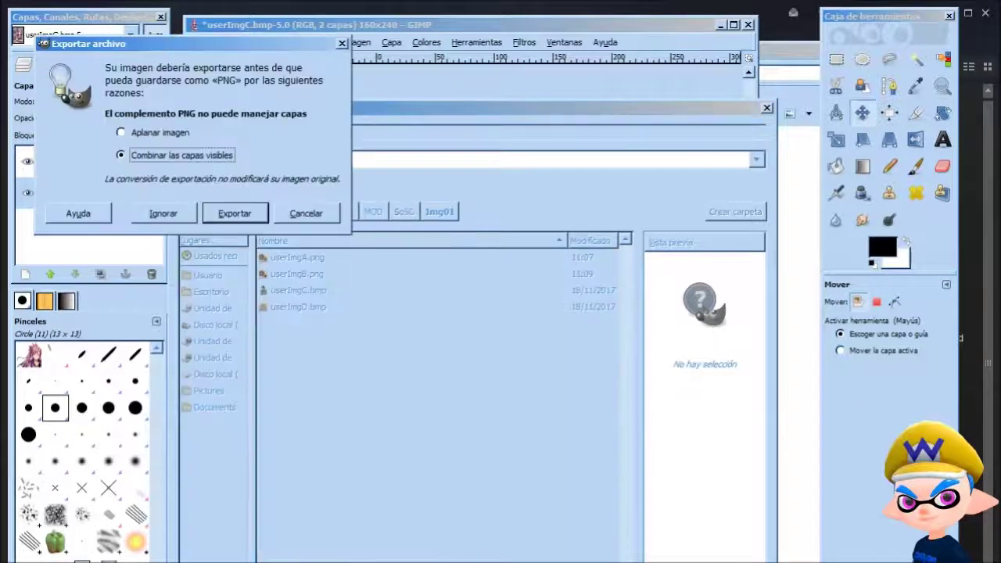
pyautogui.press('Return')
pyautogui.press('Return')
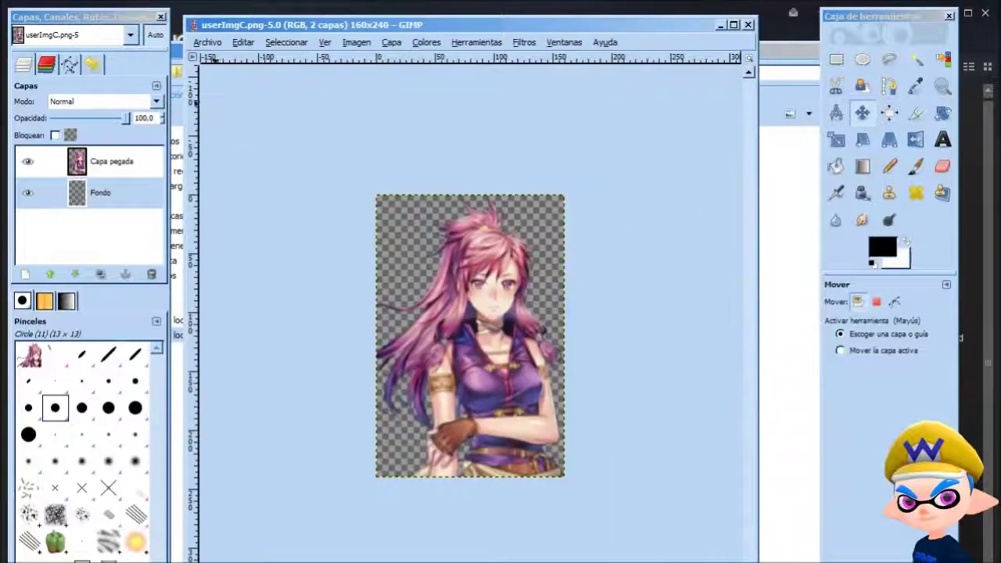
pyautogui.hotkey('ctrl', 'w')
# Permanently delete userImgC.bmp from the Img01 folder
pyautogui.hotkey('alt', 'Tab')
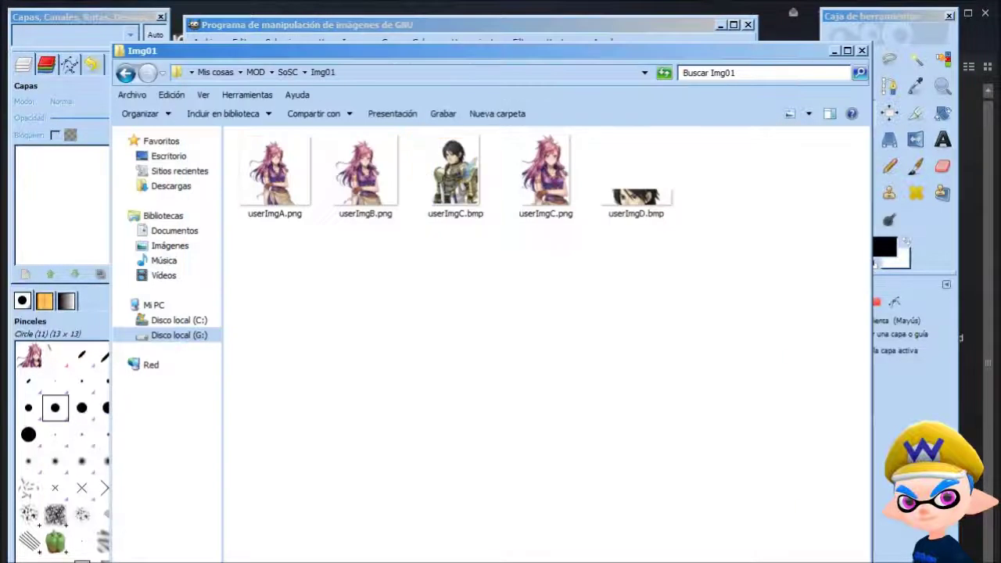
pyautogui.click(455, 176)
pyautogui.press('Delete')
pyautogui.press('Return')
# Open userImgD.bmp in GIMP and paste the full-size Marisa sprite into it
pyautogui.rightClick(548, 196)
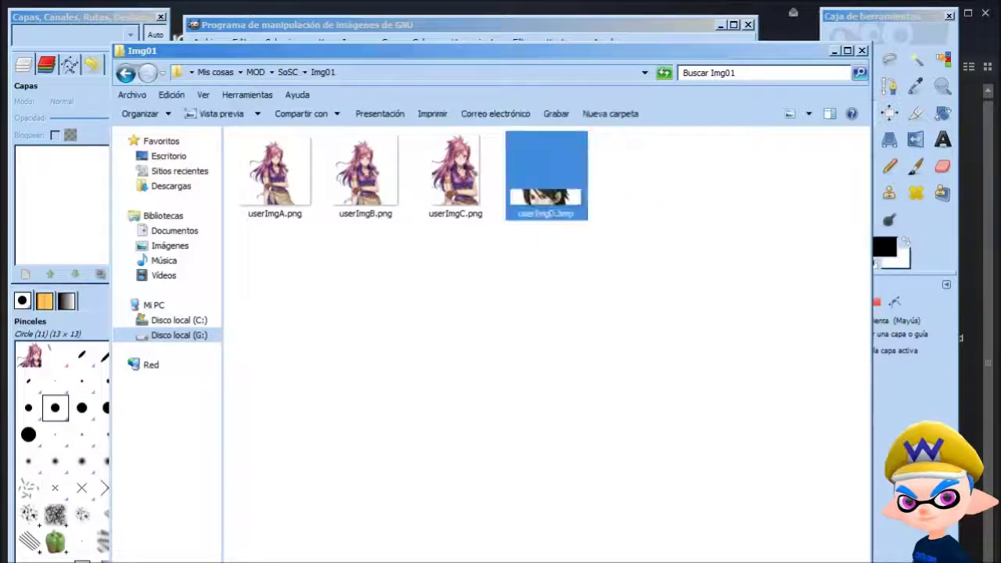
pyautogui.click(603, 233)
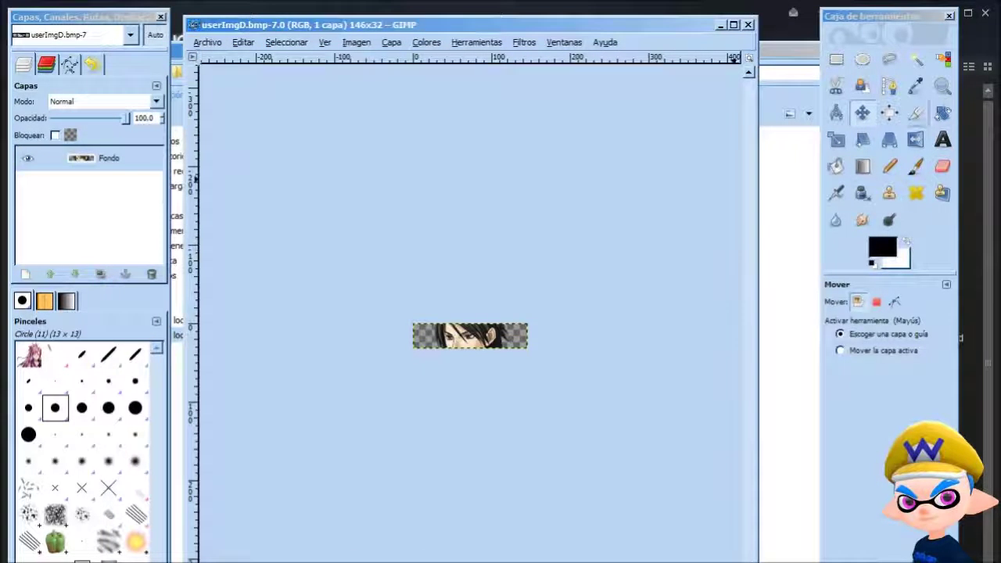
pyautogui.hotkey('ctrl', 'v')
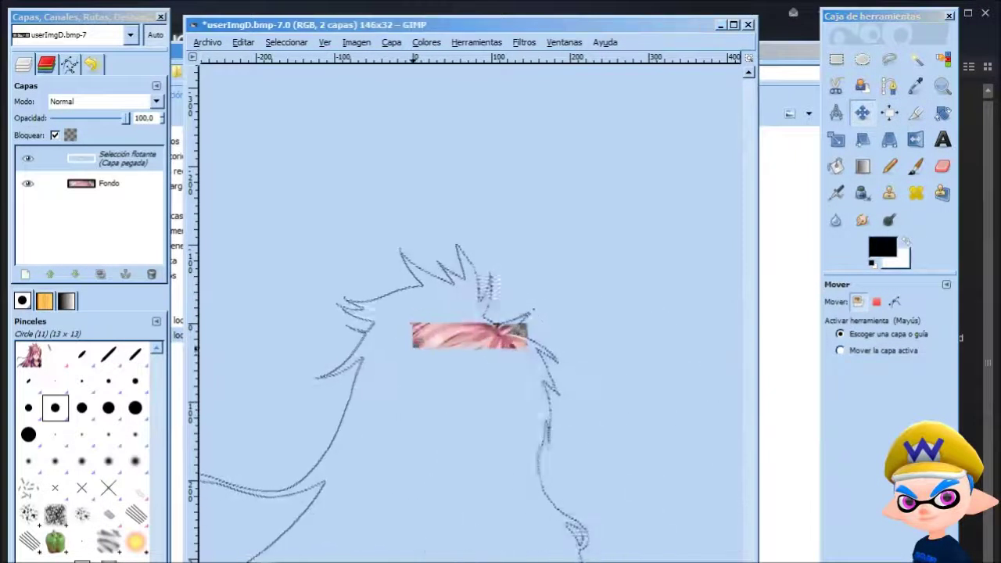
# Move the pasted Marisa so both eyes fill the userImgD strip and turn the floating selection into its own layer
pyautogui.moveTo(414, 349); pyautogui.dragTo(420, 247)
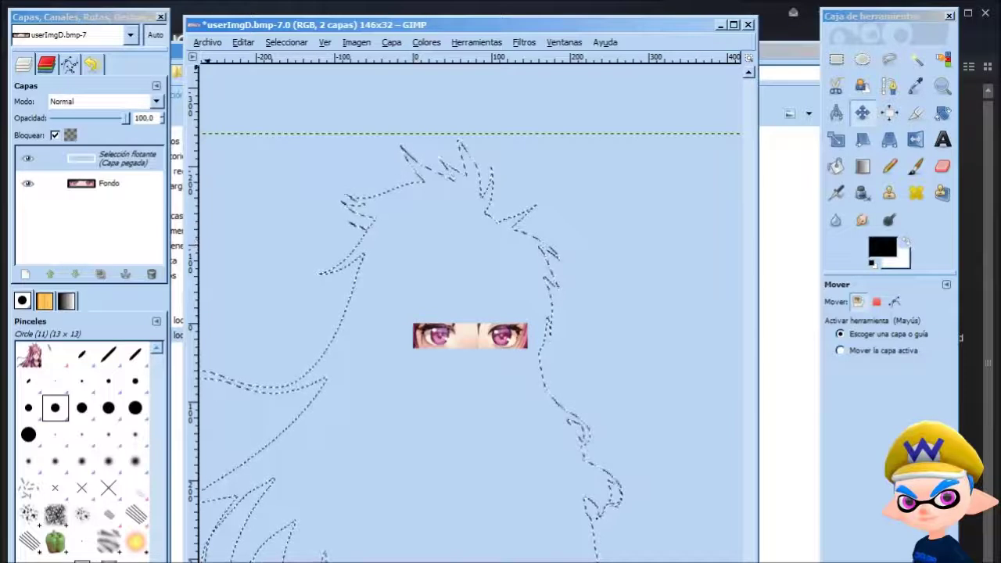
pyautogui.click(207, 42)
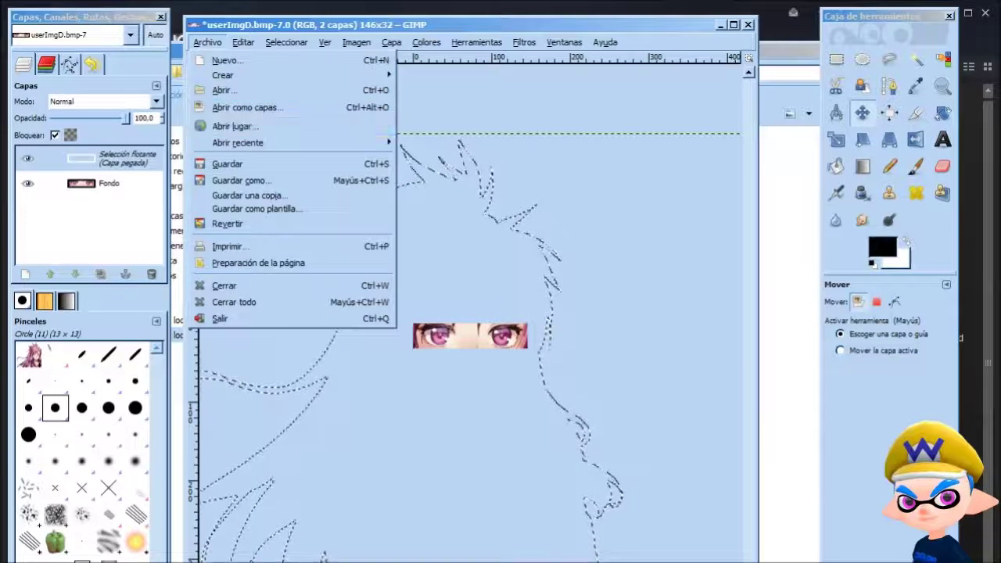
pyautogui.rightClick(129, 159)
pyautogui.click(174, 195)
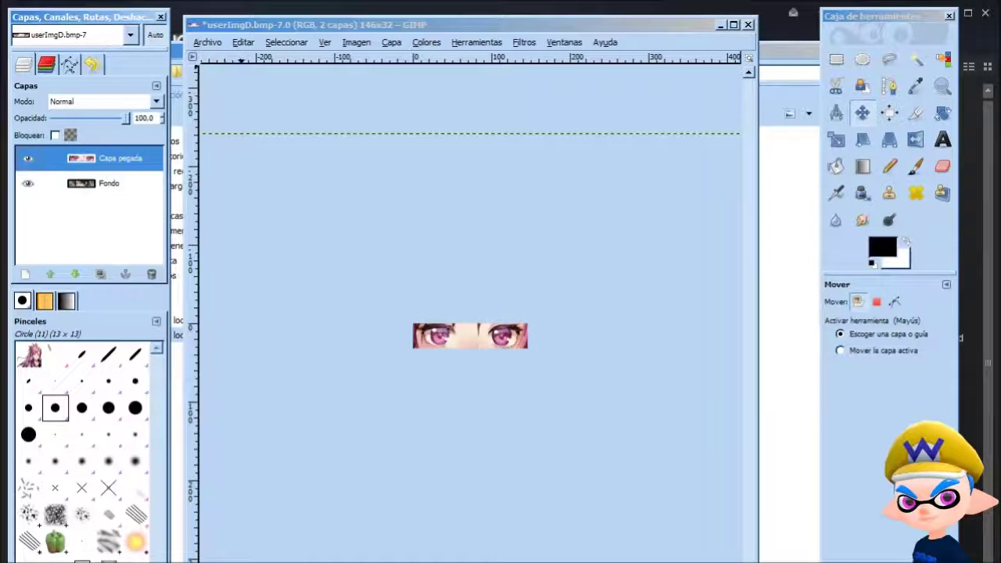
# Save the image as userImgD.png in the Img01 folder, merging visible layers with the default PNG options, and close it
pyautogui.hotkey('alt', 'a')
pyautogui.press('Down')
pyautogui.press('Down')
pyautogui.press('Down')
pyautogui.press('Down')
pyautogui.press('Down')
pyautogui.press('Down')
pyautogui.press('Down')
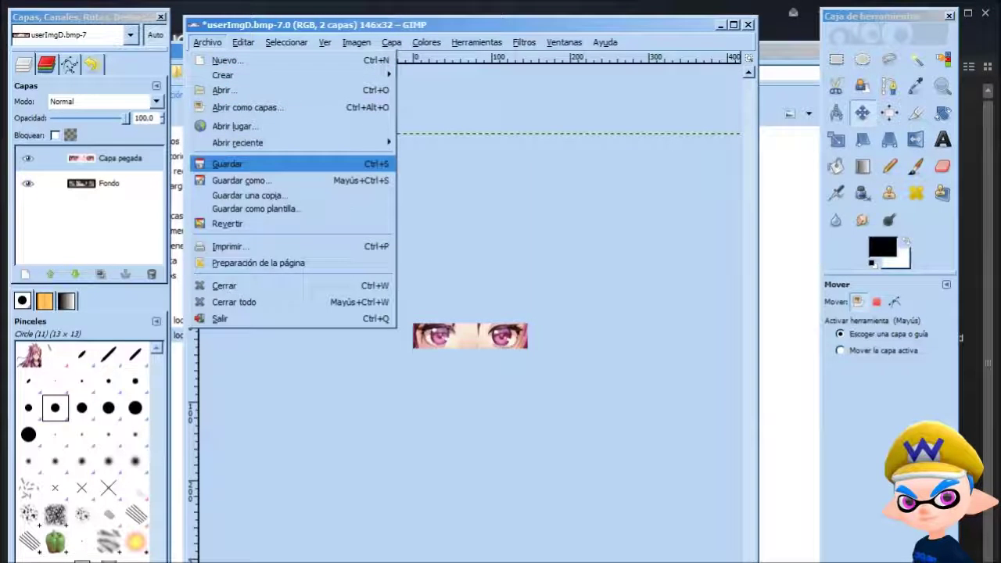
pyautogui.press('Down')
pyautogui.press('Return')
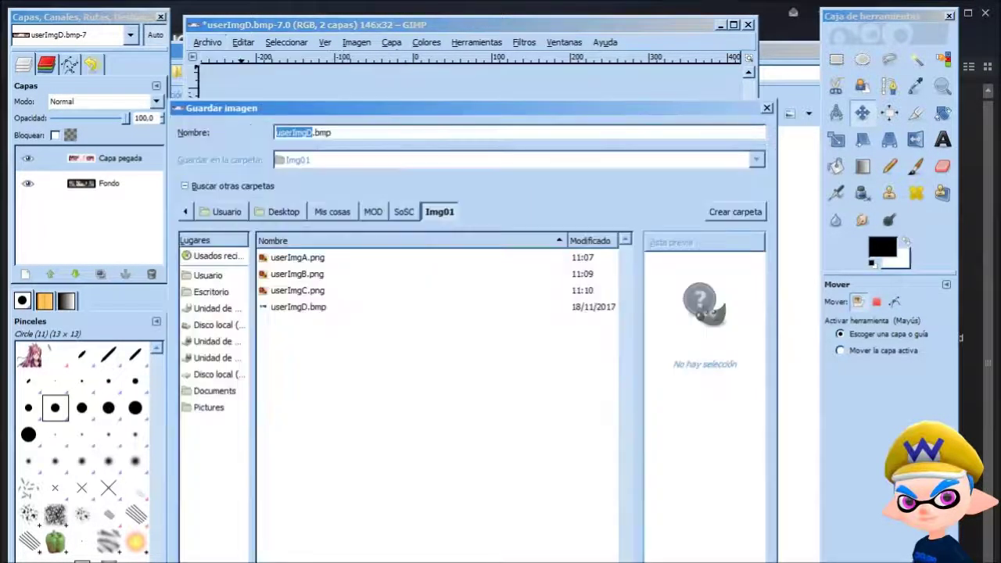
pyautogui.press('End')
pyautogui.hotkey('shift', 'Left')
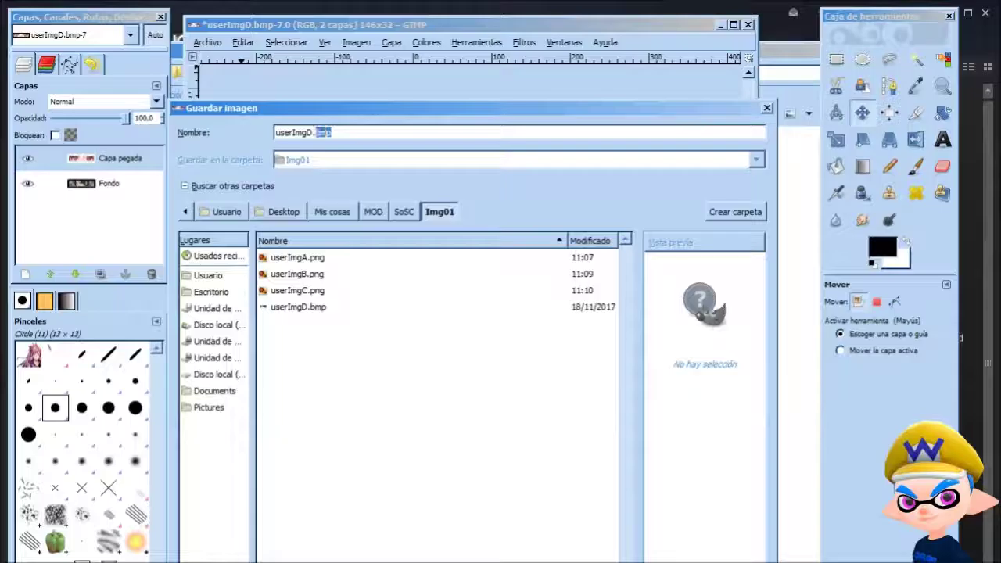
pyautogui.write('png')
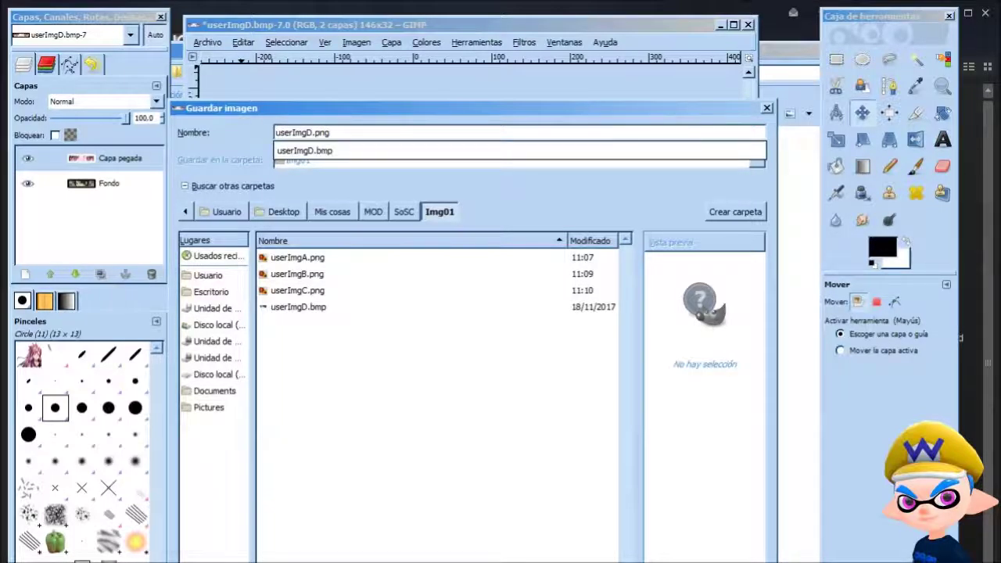
pyautogui.press('Return')
pyautogui.press('Return')
pyautogui.press('Return')
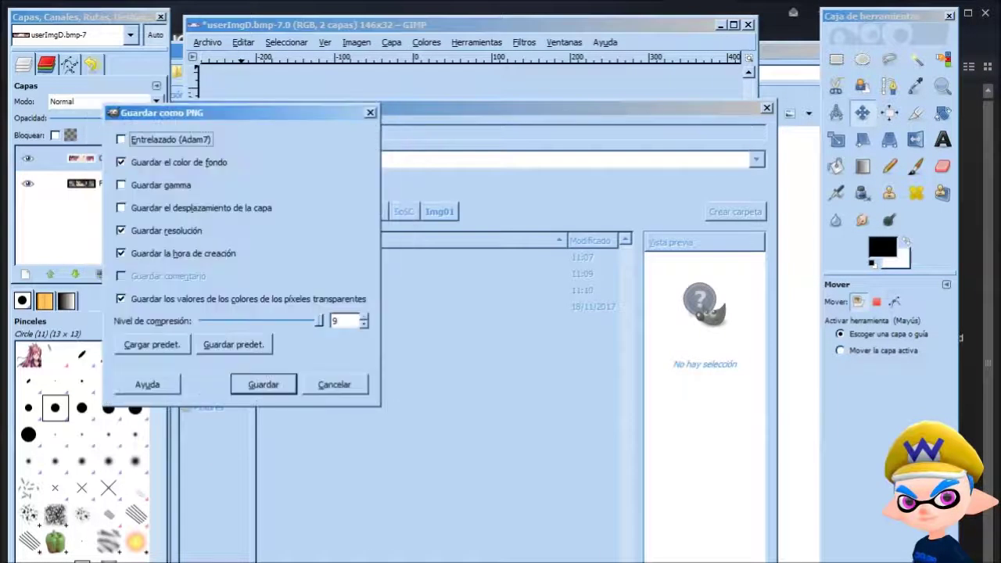
pyautogui.press('Return')
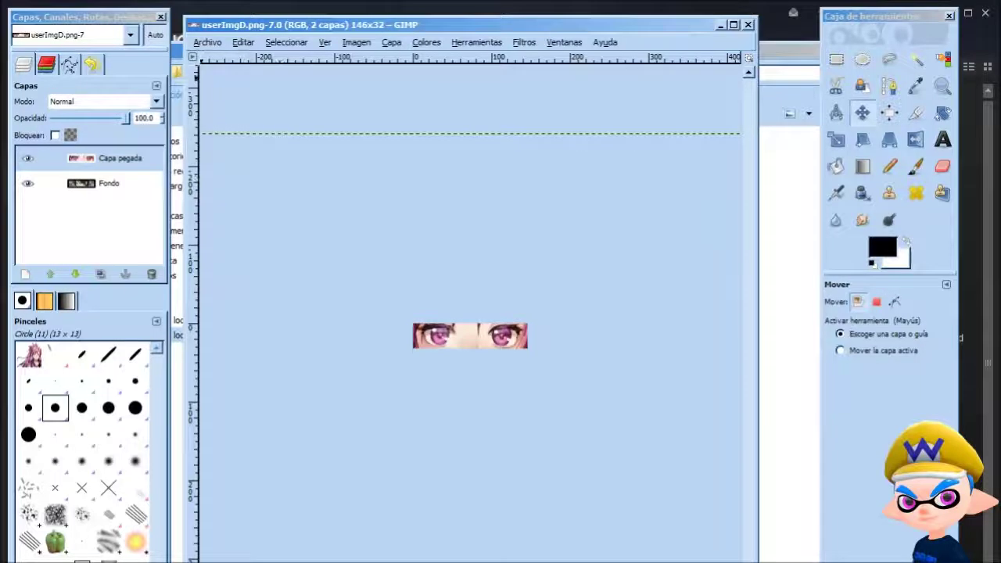
pyautogui.hotkey('alt', 'space')
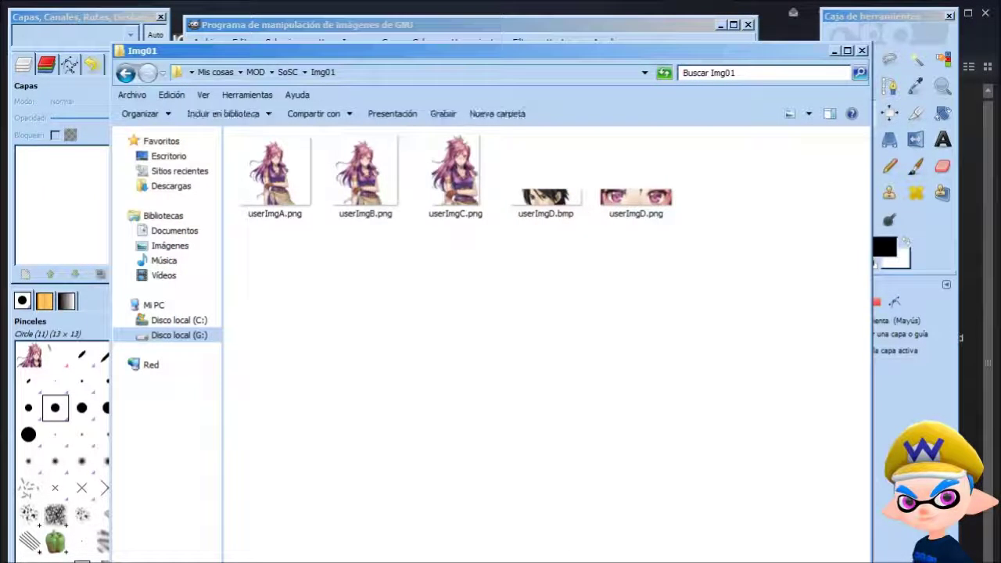
# Preview userImgA.png in the Img01 folder and rename it as userImgA_alt.png
pyautogui.doubleClick(278, 174)
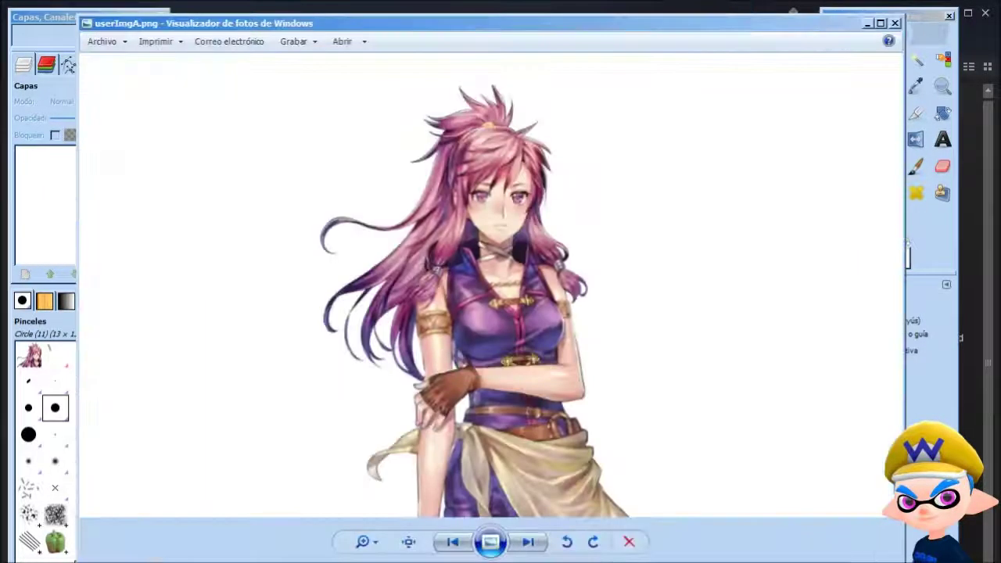
pyautogui.hotkey('alt', 'F4')
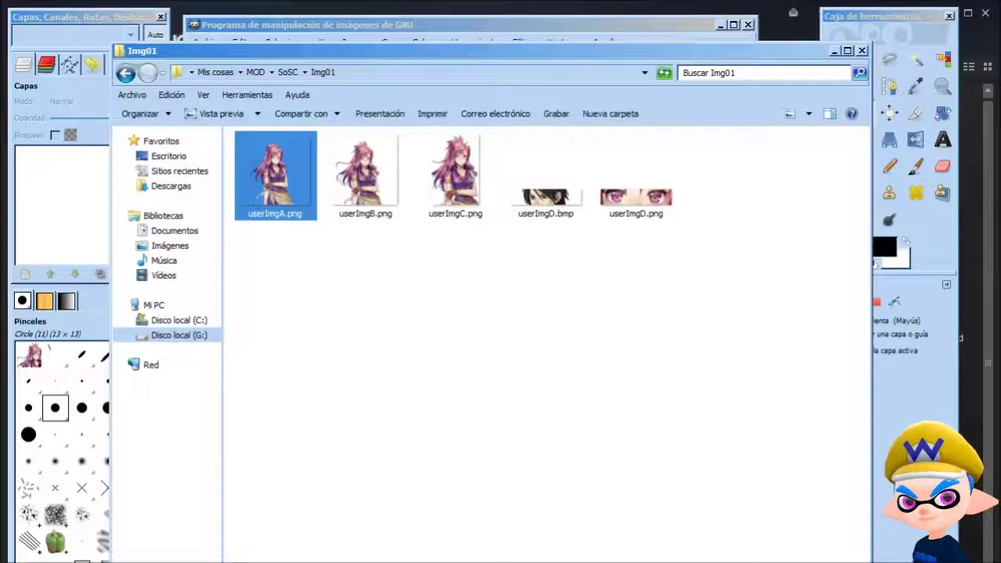
pyautogui.click(284, 213)
pyautogui.write('_alt')
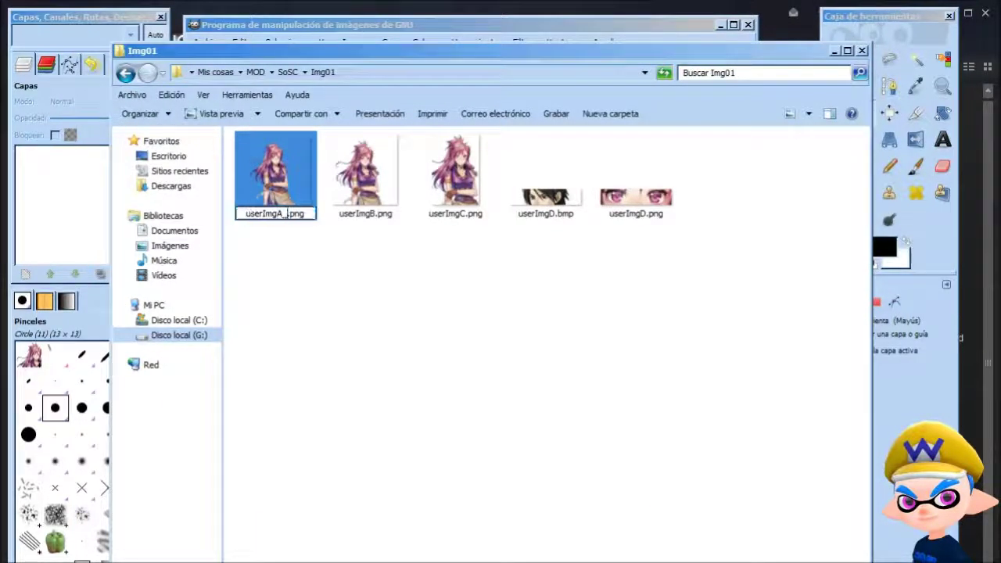
pyautogui.press('Return')
# Delete userImgD.bmp from the Img01 folder and return to the SoSC folder
pyautogui.click(546, 187)
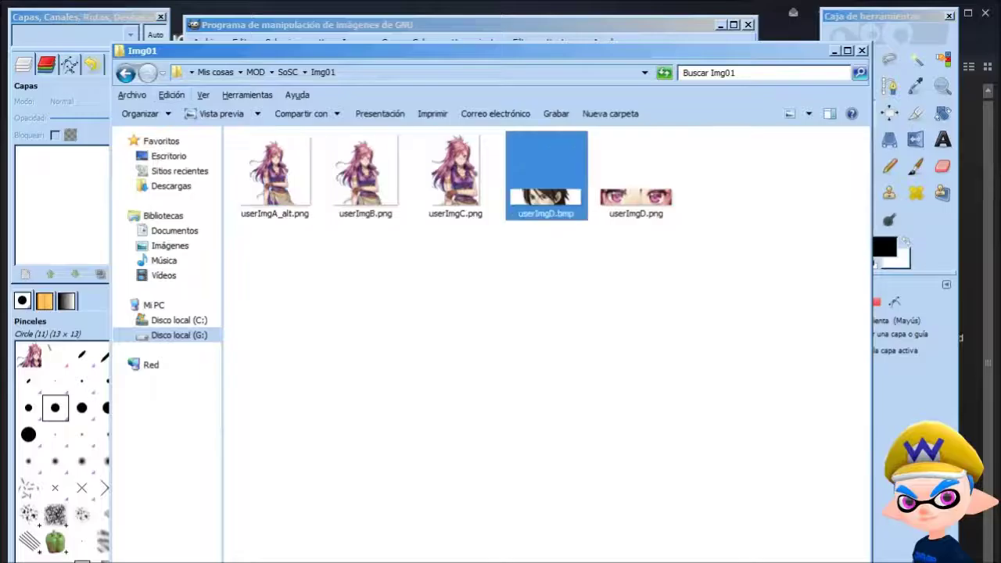
pyautogui.press('Delete')
pyautogui.press('Return')
pyautogui.click(125, 72)
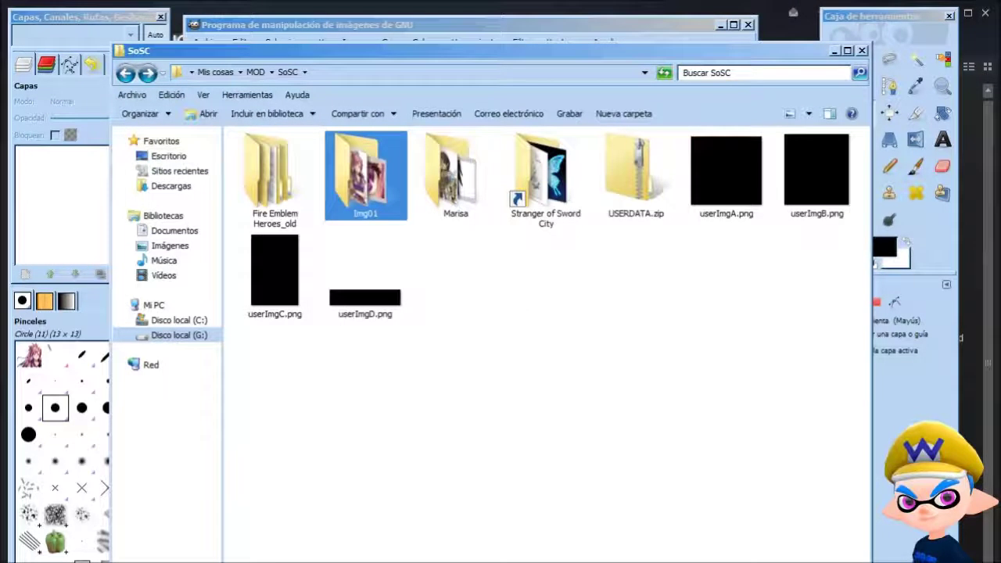
# Try to rename the Img01 folder as Marisa and check the contents of the existing Marisa folder
pyautogui.press('Right')
pyautogui.press('Left')
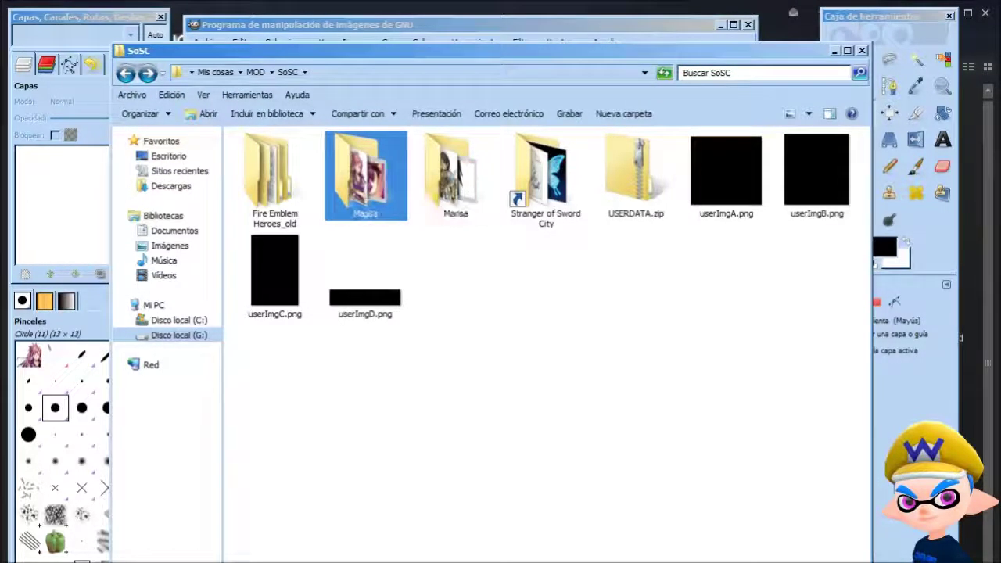
pyautogui.press('Right')
pyautogui.press('Return')
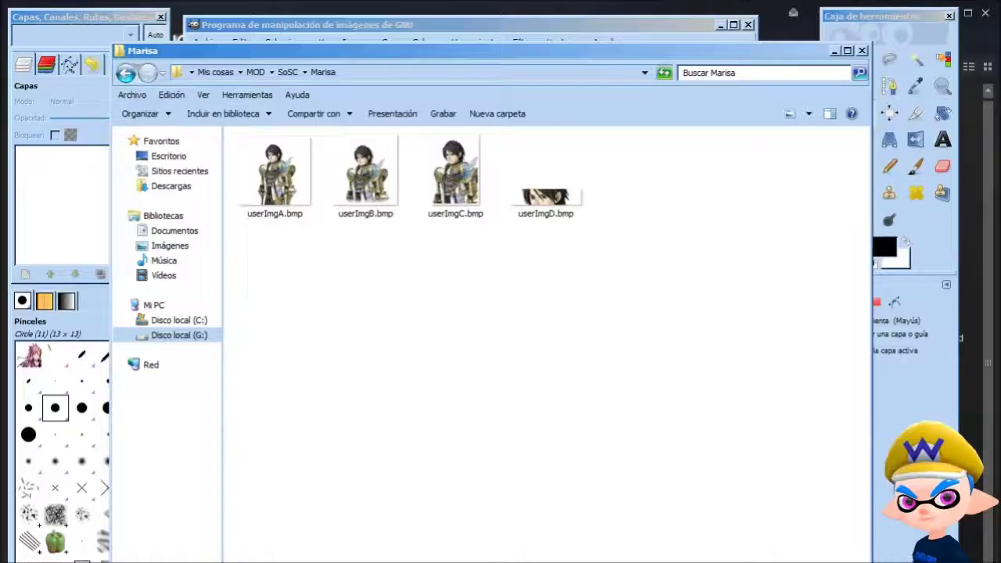
pyautogui.press('BackSpace')
# Try to rename the Img01 folder as Img01_M
pyautogui.press('Left')
pyautogui.press('F2')
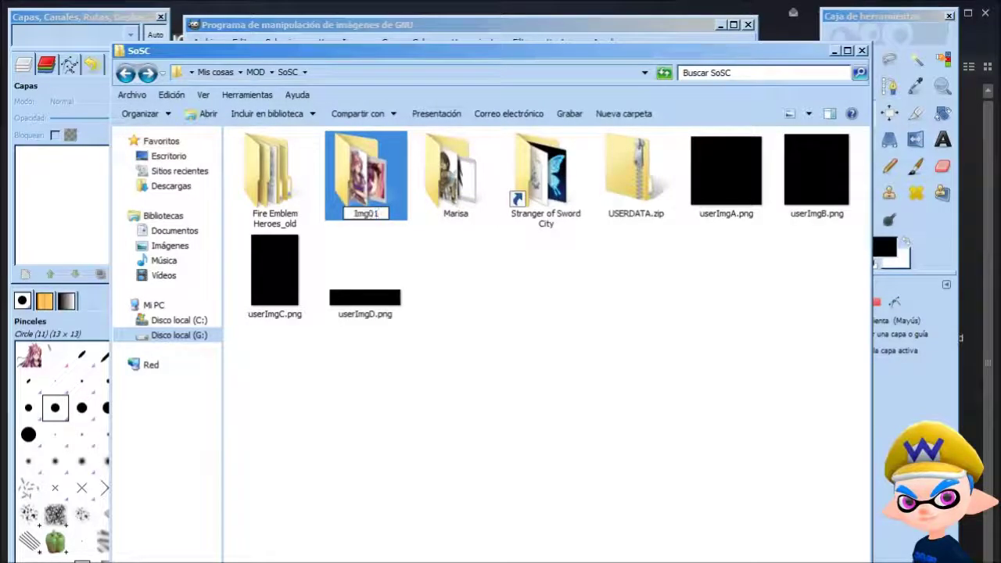
pyautogui.write('_M')
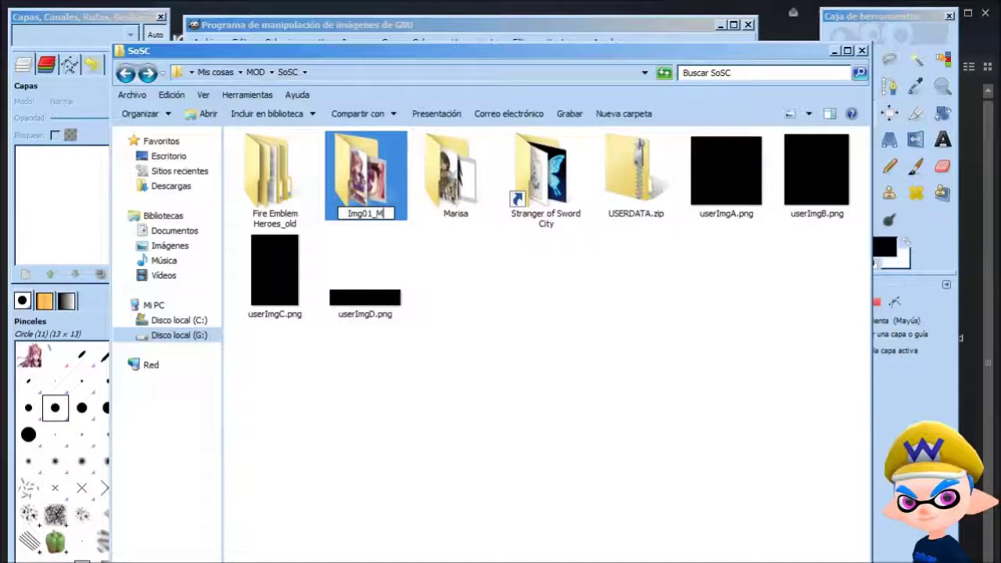
pyautogui.press('Return')
pyautogui.press('Right')
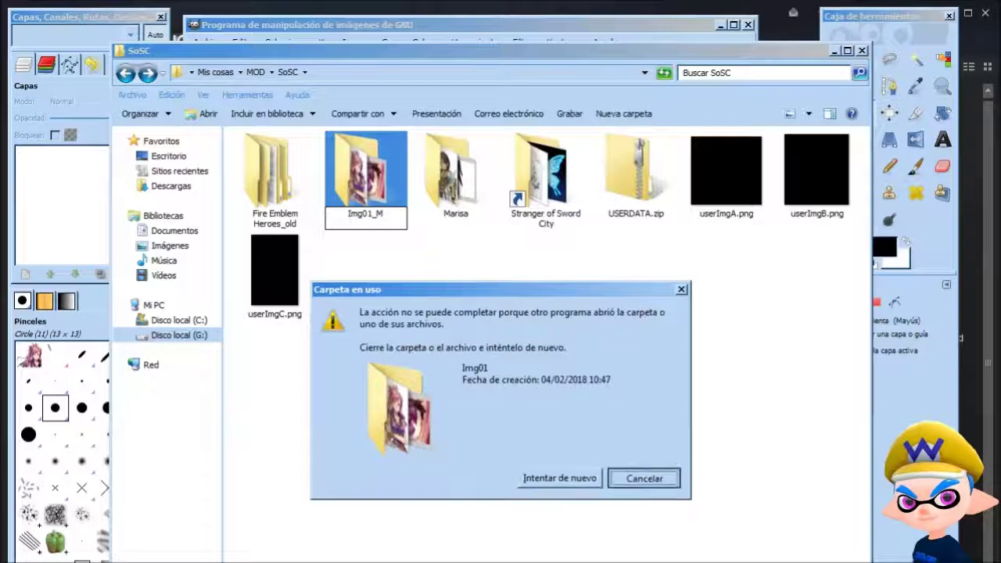
pyautogui.press('Return')
# Close GIMP and rename the Img01 folder as Img01_m
pyautogui.click(547, 25)
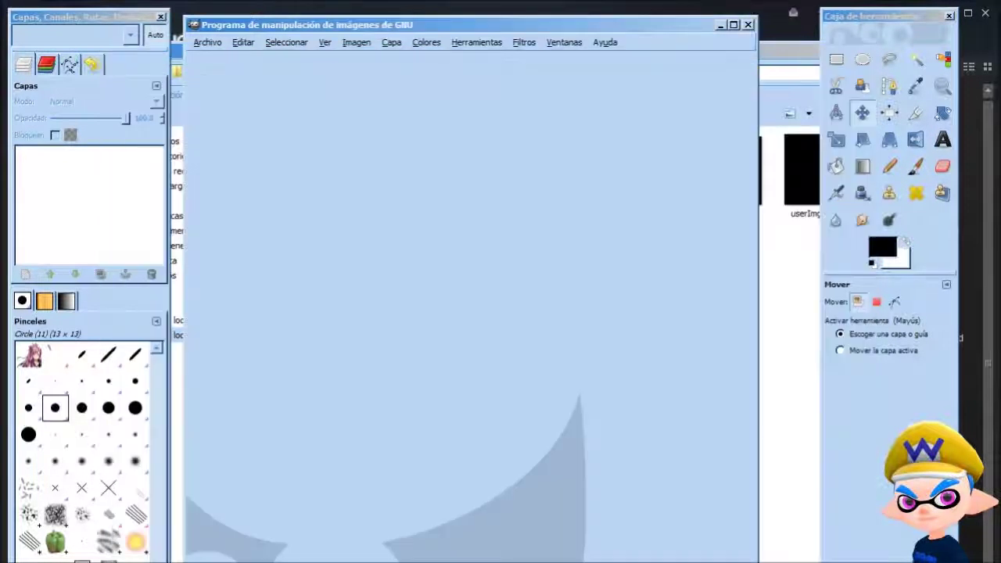
pyautogui.click(749, 25)
pyautogui.click(365, 176)
pyautogui.press('F2')
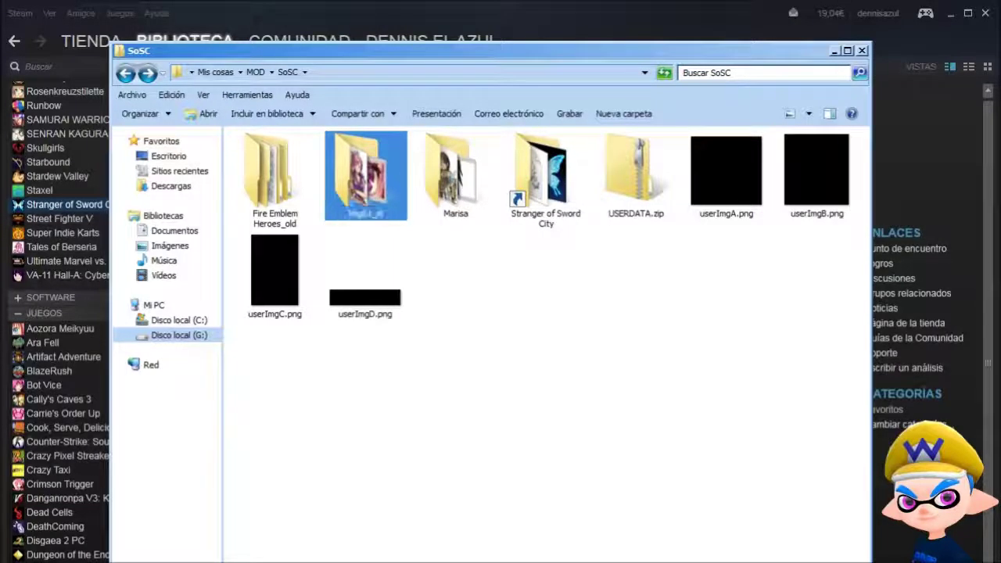
# Rename the old Marisa folder holding the example BMP images as Ejemplo
pyautogui.click(456, 176)
pyautogui.press('F2')
pyautogui.write('Ejemp')
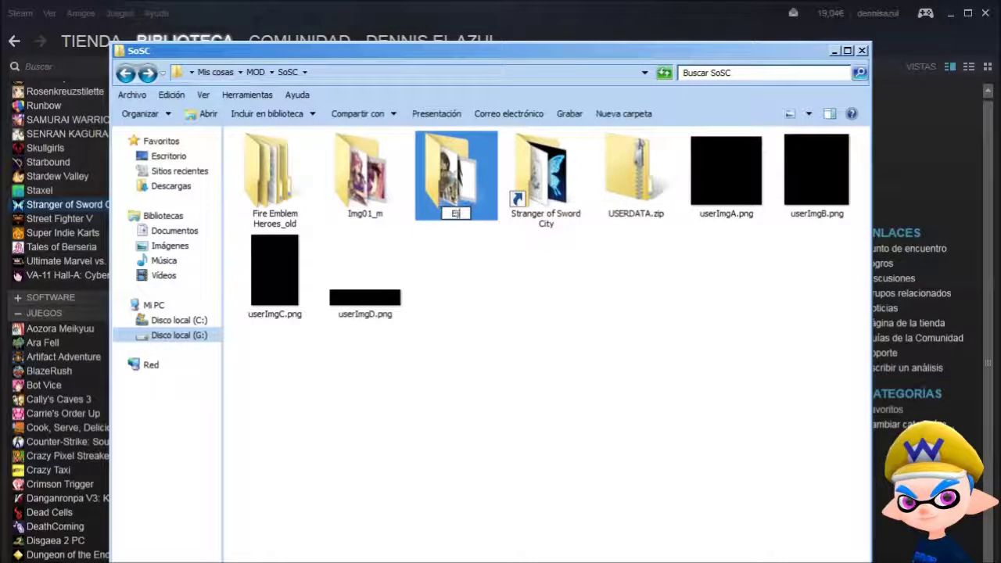
pyautogui.press('BackSpace')
pyautogui.press('BackSpace')
pyautogui.press('BackSpace')
pyautogui.press('Return')
# Rename the Img01_m folder as Marisa
pyautogui.press('Right')
pyautogui.press('Right')
pyautogui.press('F2')
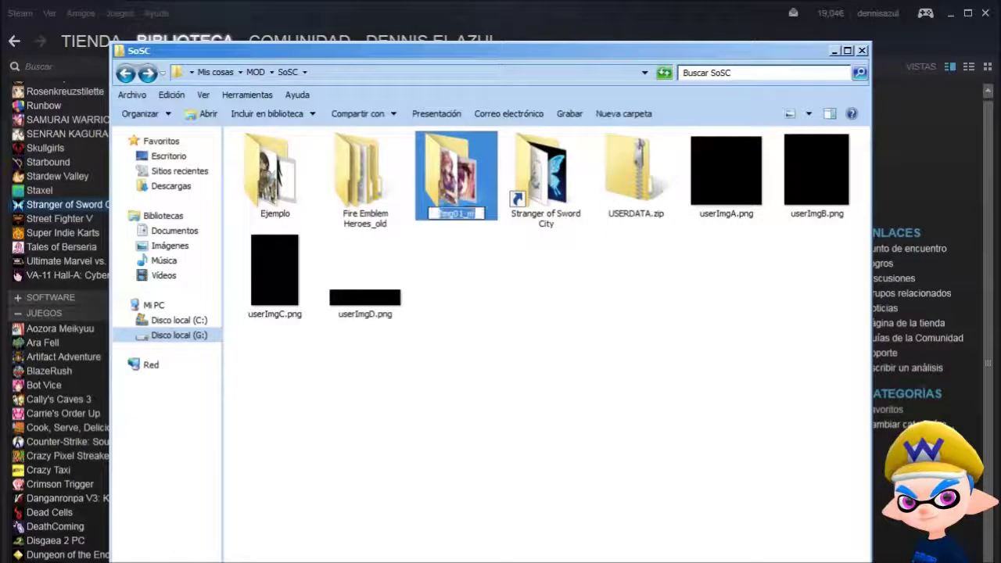
pyautogui.write('Marisa')
pyautogui.press('Return')
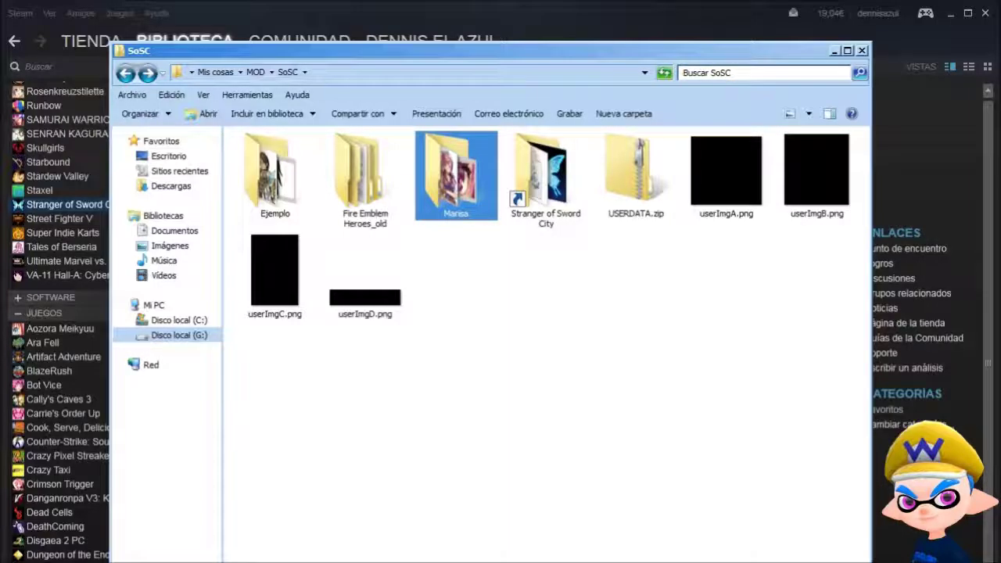
# Copy userImgA.bmp from the Ejemplo folder into the Marisa folder
pyautogui.doubleClick(275, 176)
pyautogui.click(274, 176)
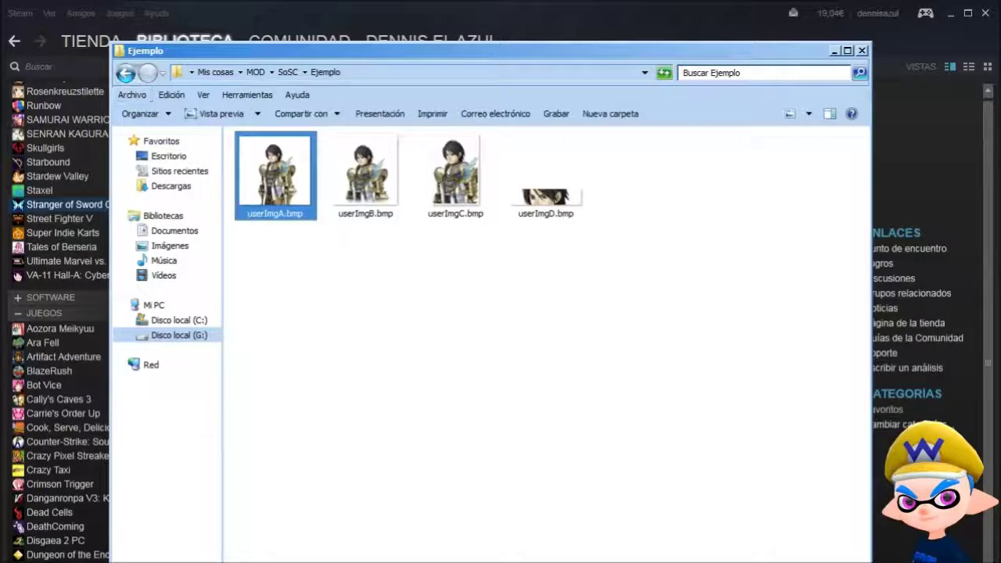
pyautogui.hotkey('alt', 'Left')
pyautogui.press('Right')
pyautogui.press('Right')
pyautogui.press('Return')
pyautogui.press('Home')
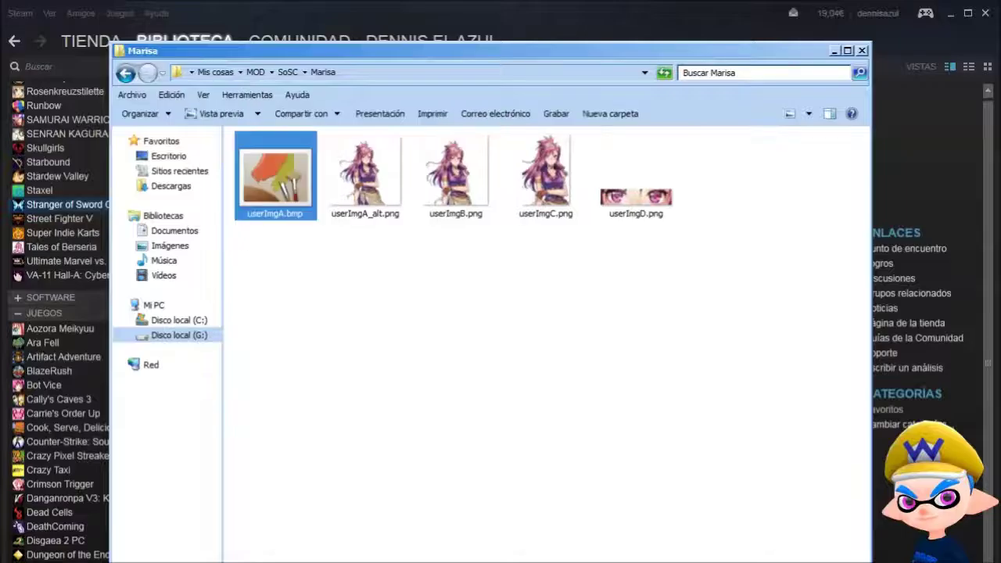
pyautogui.moveTo(375, 299); pyautogui.dragTo(405, 379)
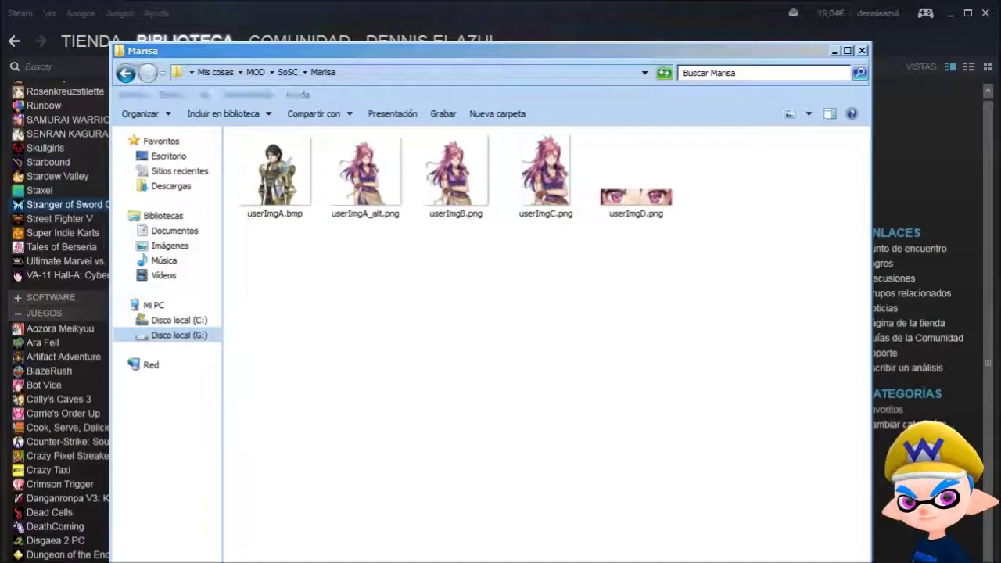
# Open the Mobile - Fire Emblem Heroes - Marisa.png sprite sheet from the Sprites folder in GIMP
pyautogui.hotkey('alt', 'Tab')
pyautogui.rightClick(771, 385)
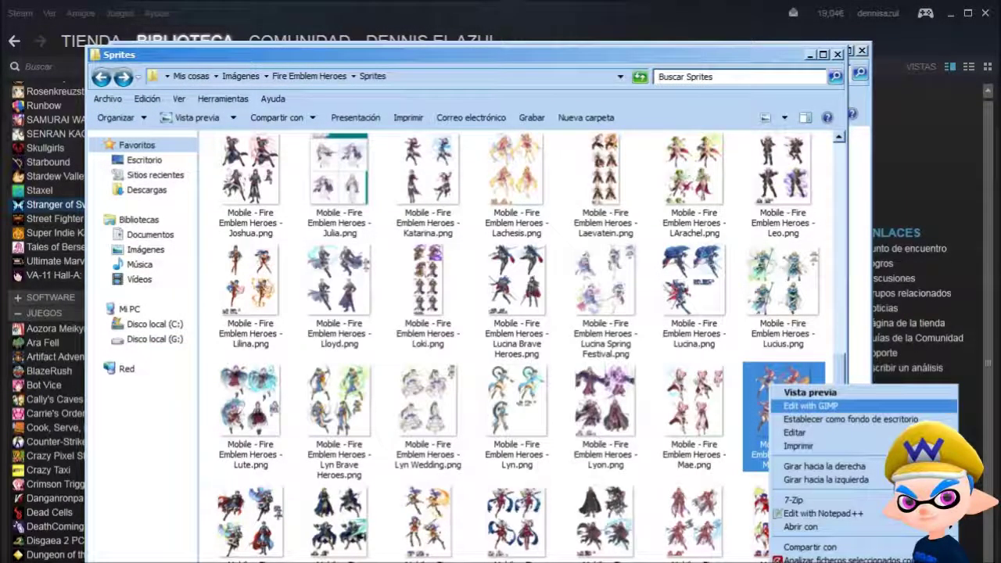
pyautogui.press('Return')
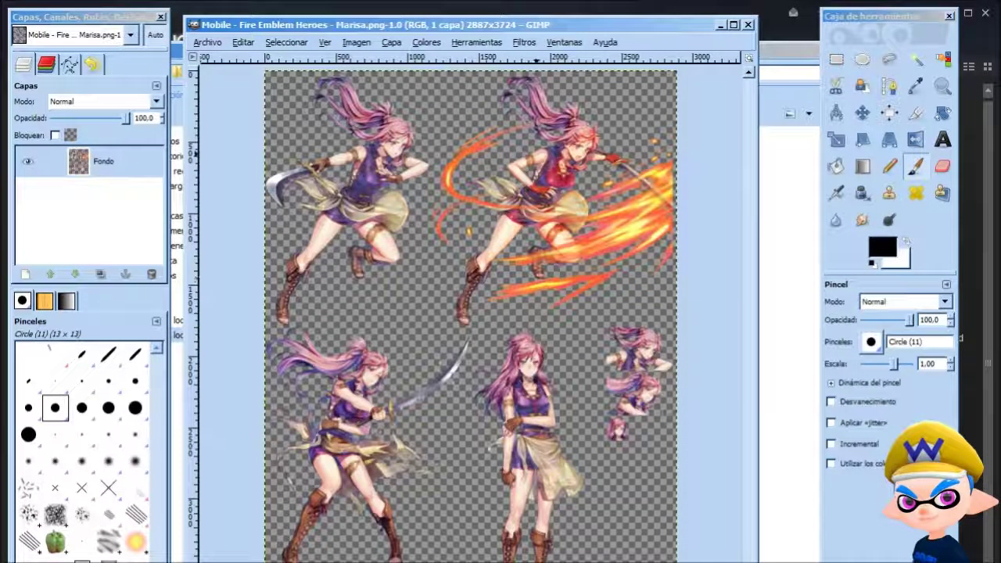
# Select the sheet's upper-left running Marisa with a rectangle of about 1173 × 1791 px within the image and copy it
pyautogui.click(836, 58)
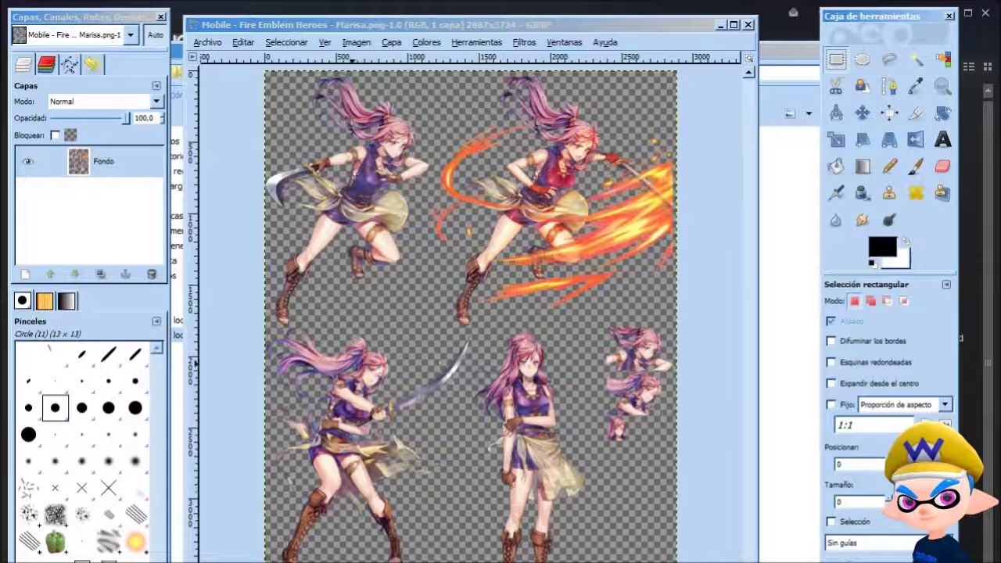
pyautogui.scroll(2, 352, 378)
pyautogui.scroll(4, 358, 391)
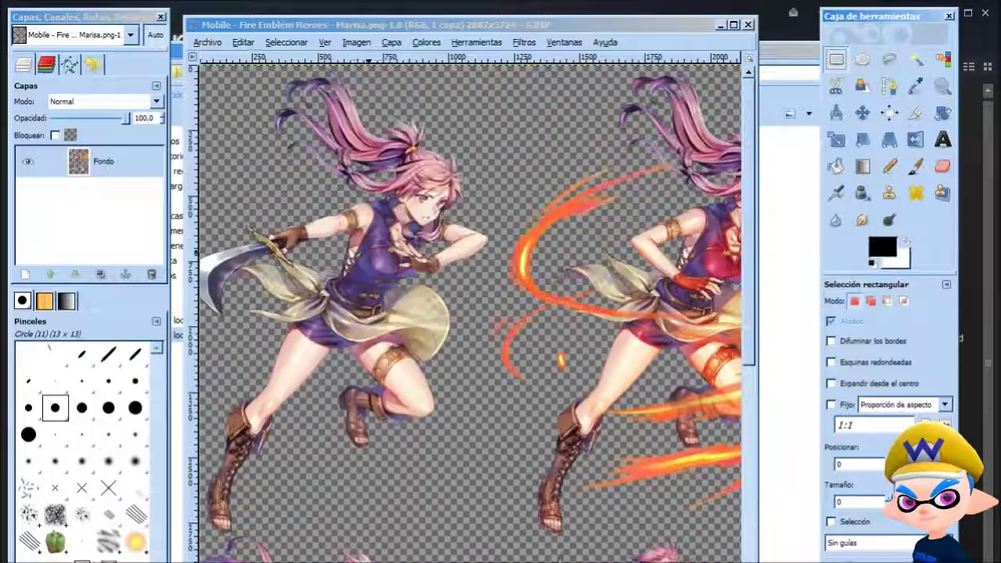
pyautogui.hscroll(5, 469, 313)
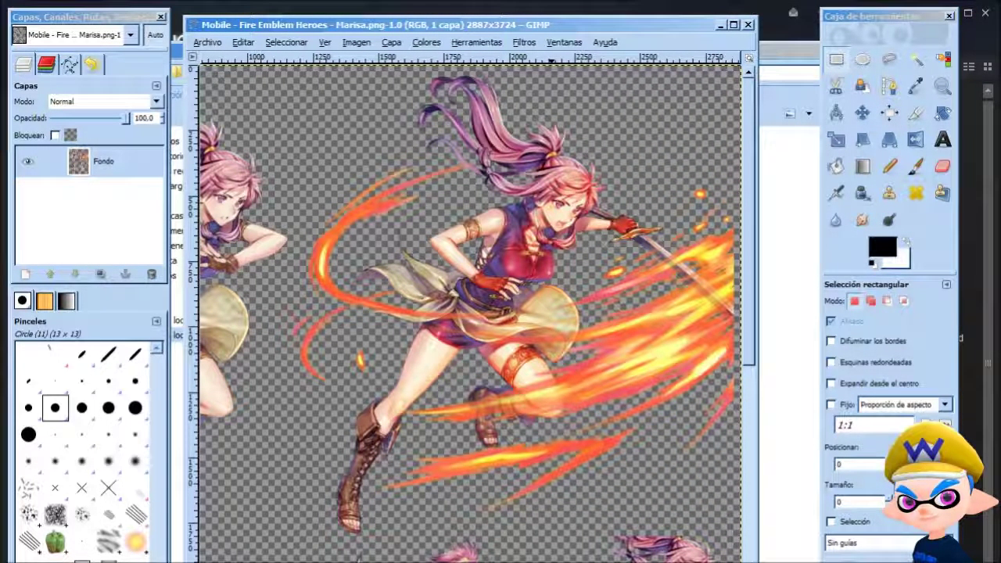
pyautogui.hscroll(-6, 469, 313)
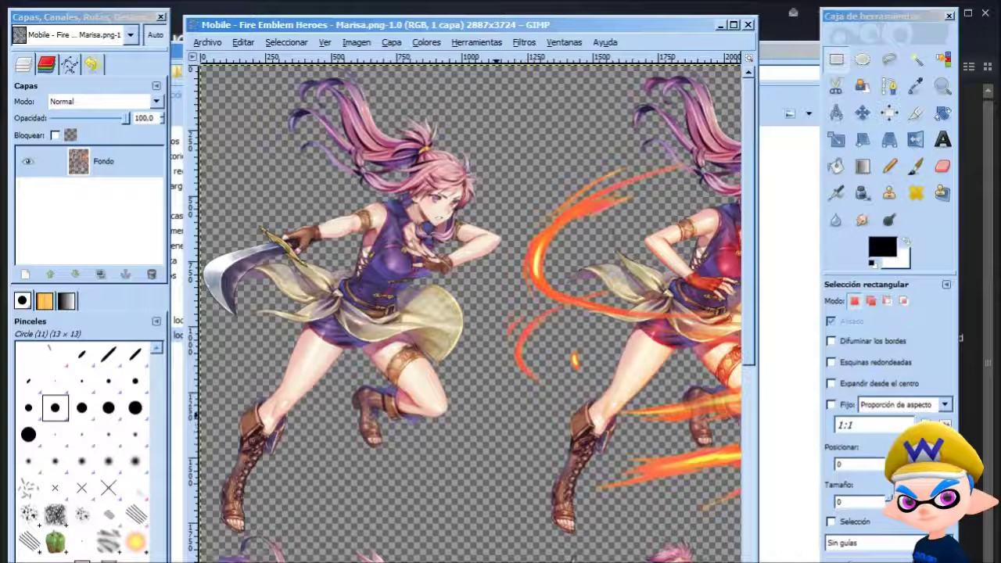
pyautogui.moveTo(495, 414); pyautogui.dragTo(135, 137)
pyautogui.moveTo(496, 413); pyautogui.dragTo(467, 414)
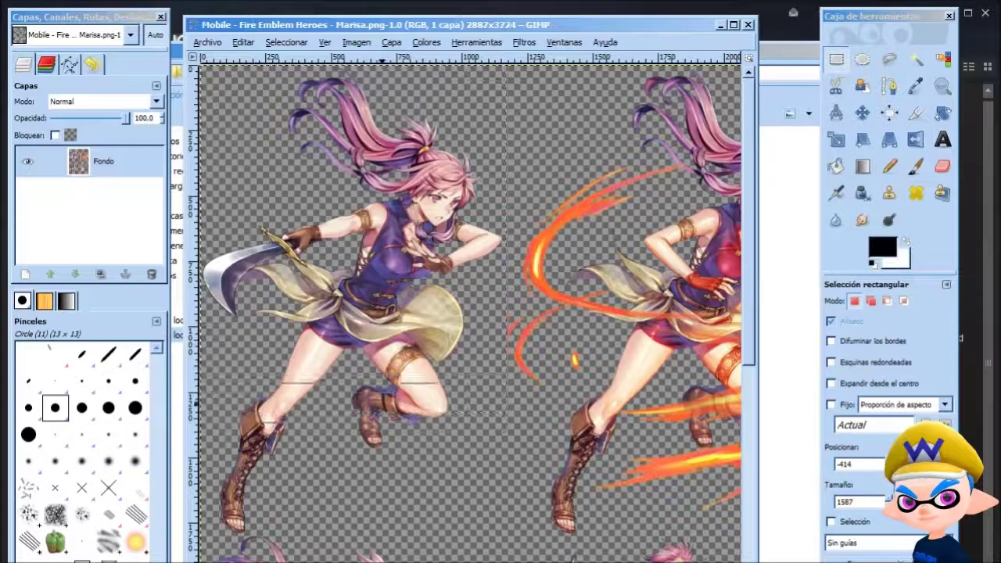
pyautogui.moveTo(379, 396); pyautogui.dragTo(374, 514)
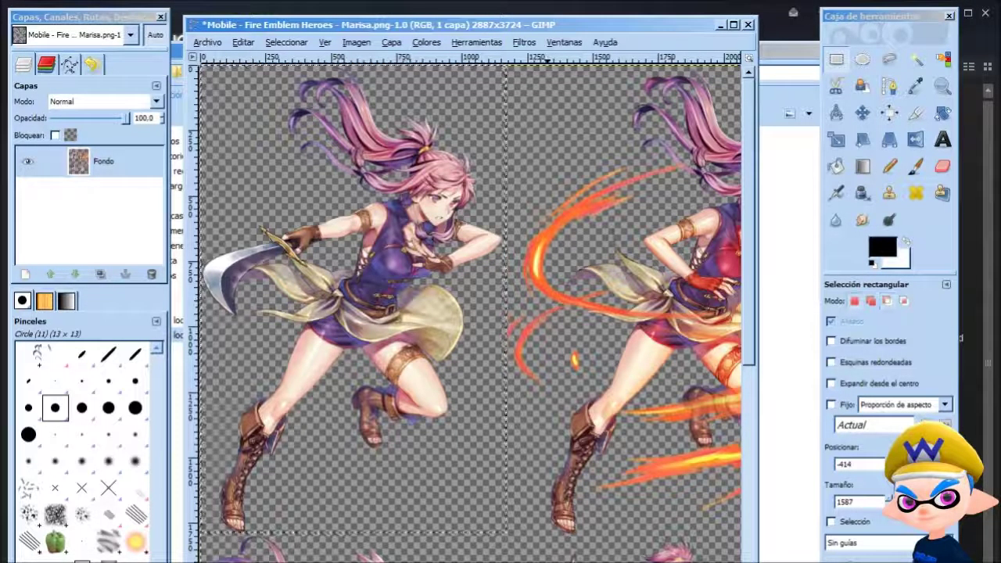
# Open the Marisa folder's userImgA.bmp in GIMP and place the copied running Marisa sprite over its knight
pyautogui.click(720, 26)
pyautogui.rightClick(249, 177)
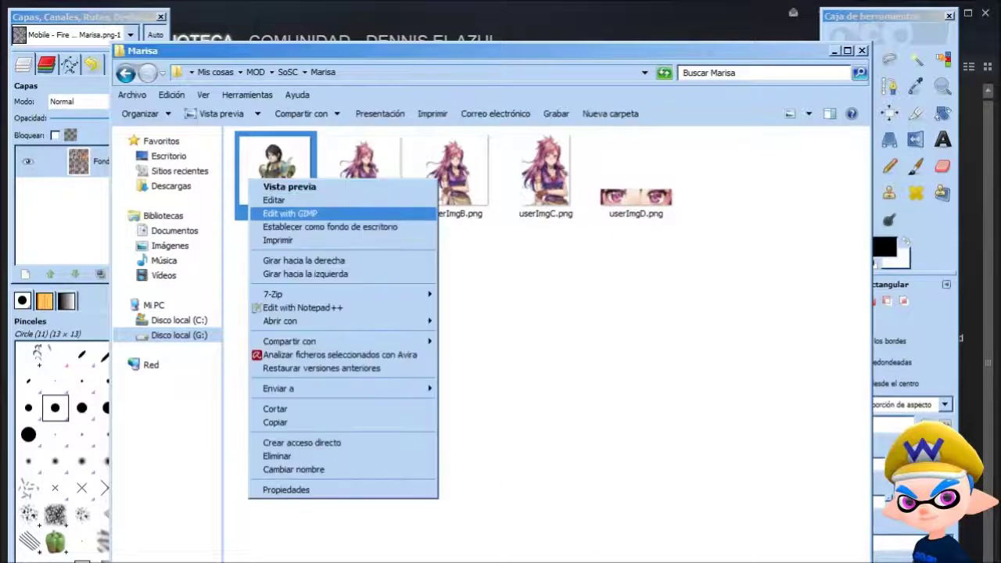
pyautogui.click(291, 212)
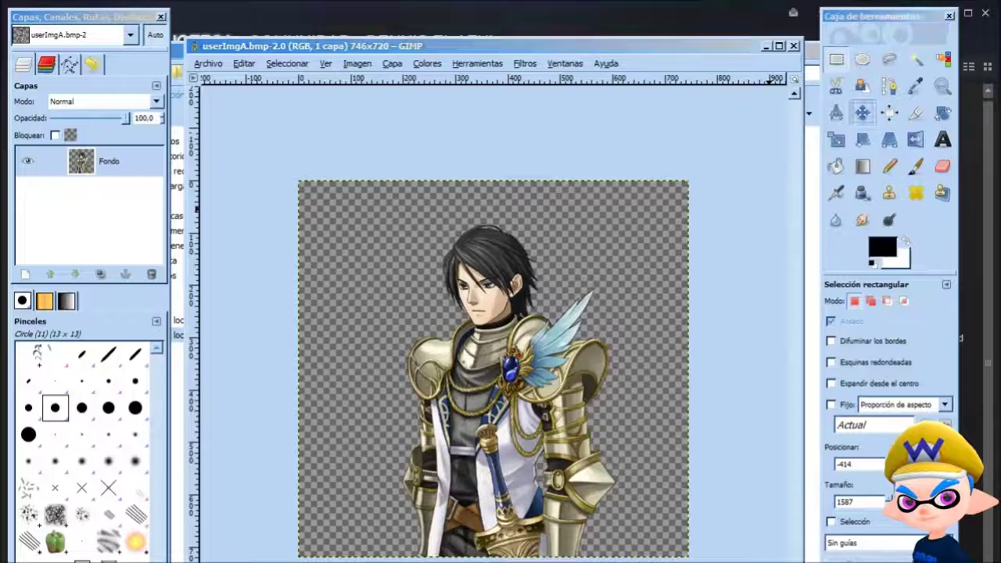
pyautogui.click(862, 113)
pyautogui.hotkey('ctrl', 'v')
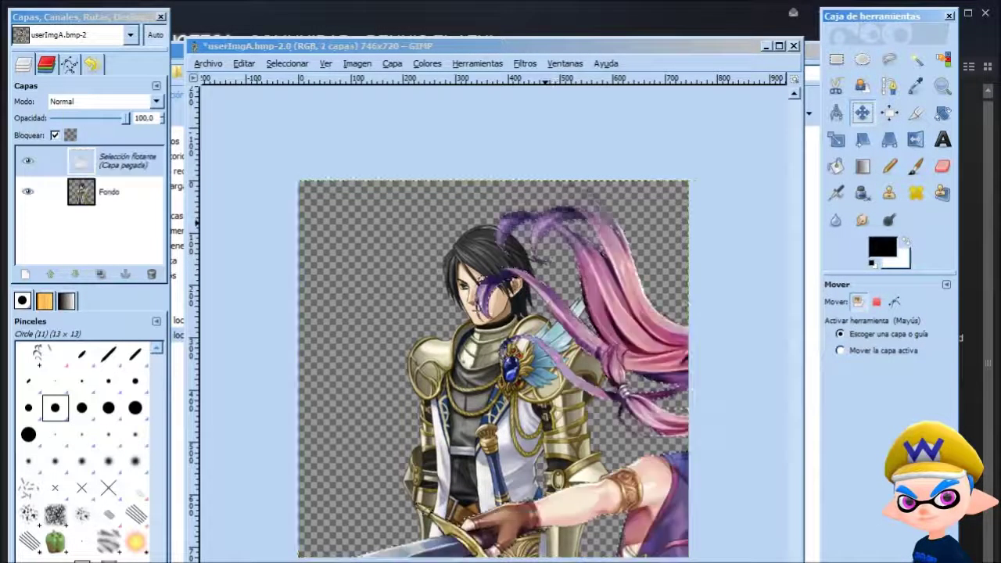
pyautogui.moveTo(641, 389); pyautogui.dragTo(456, 333)
pyautogui.moveTo(541, 394); pyautogui.dragTo(532, 371)
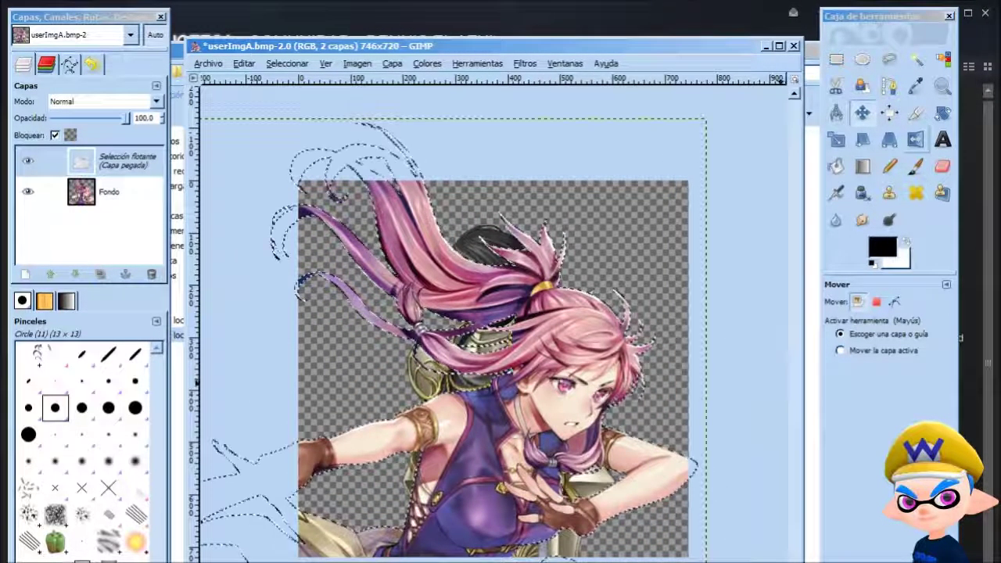
# Scale the pasted Marisa to 60 percent with width and height linked, discarding any further resizing
pyautogui.click(836, 139)
pyautogui.click(572, 372)
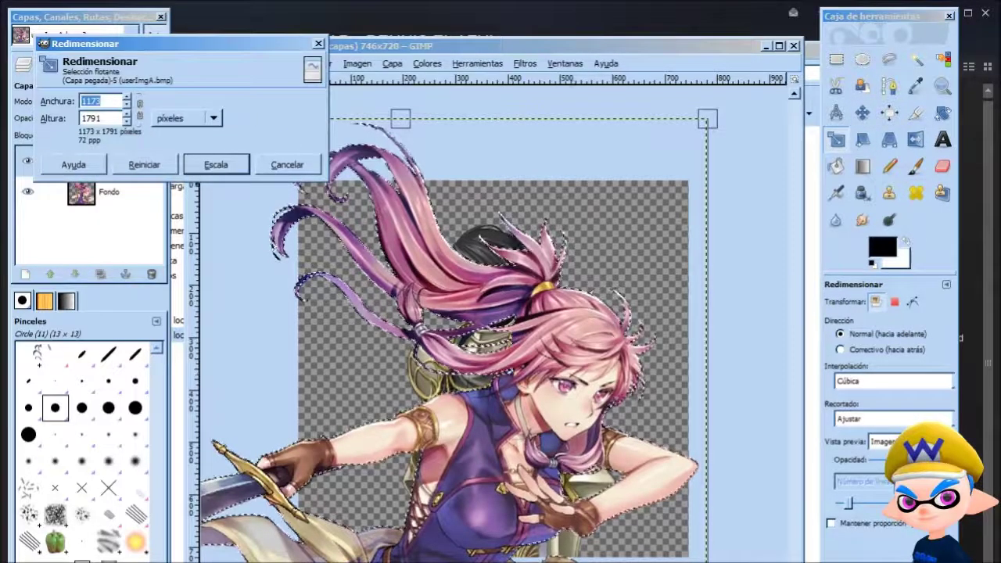
pyautogui.click(139, 108)
pyautogui.click(188, 118)
pyautogui.click(188, 132)
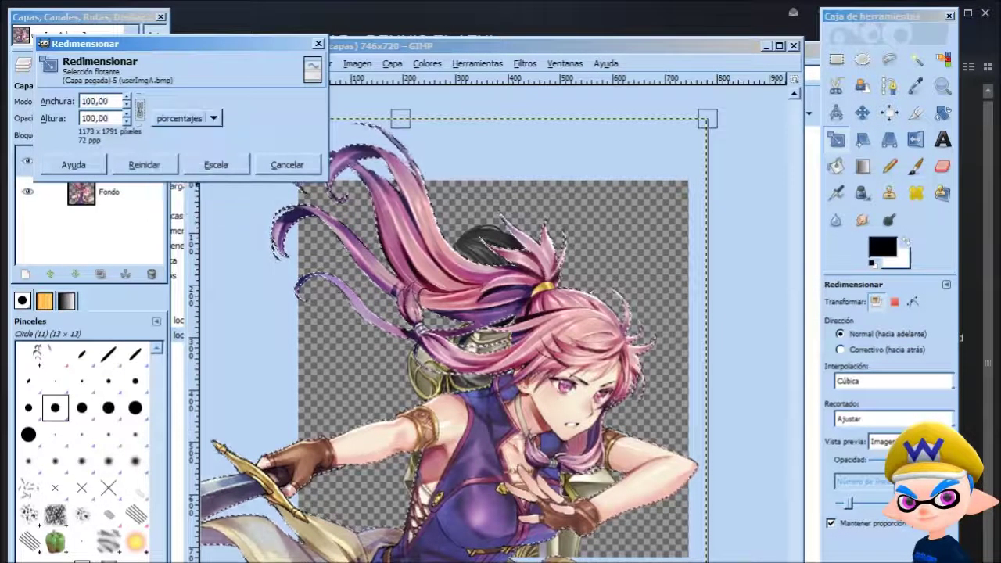
pyautogui.doubleClick(88, 101)
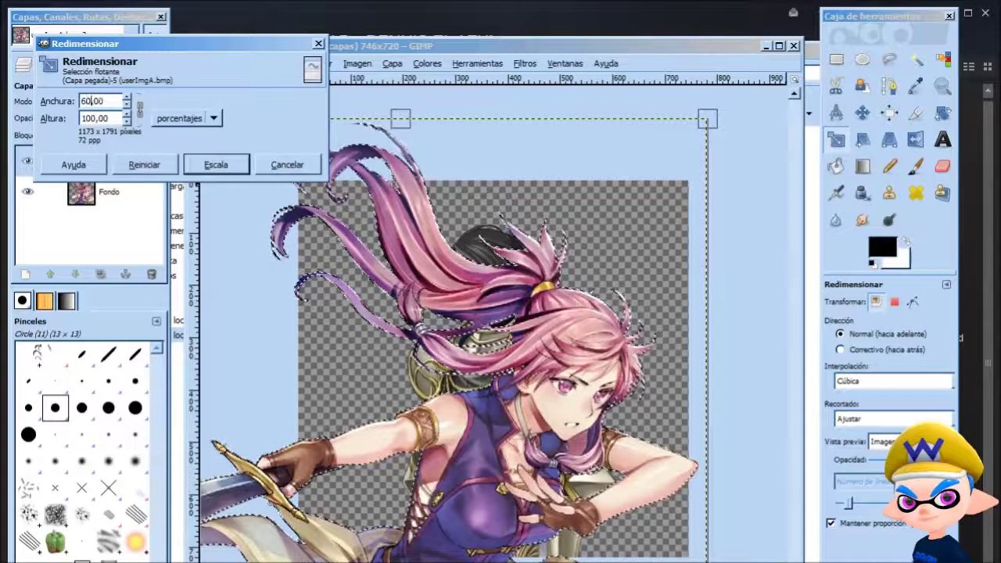
pyautogui.press('Tab')
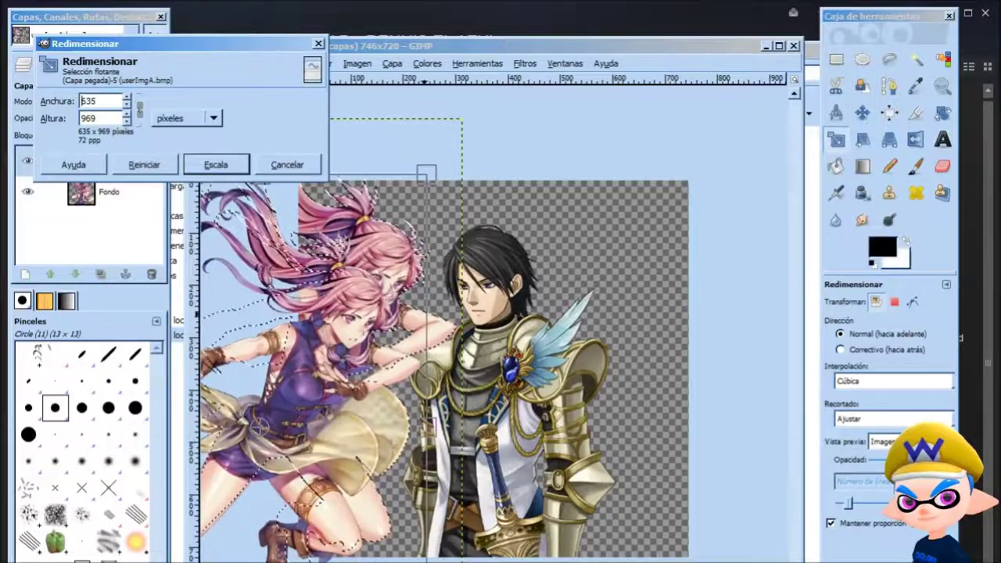
pyautogui.click(287, 165)
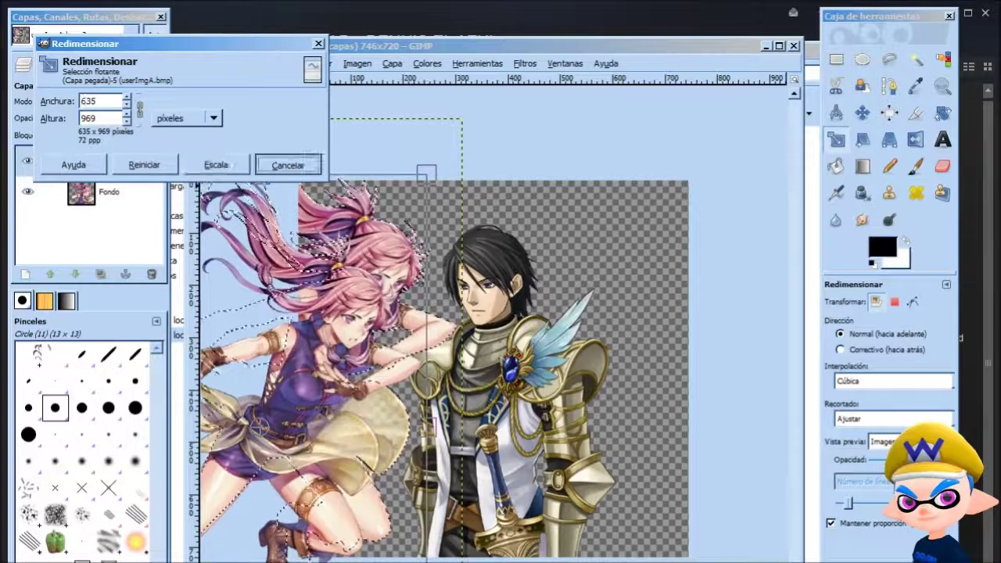
# Fit the running Marisa within the canvas on her own layer and erase the knight from the Fondo layer
pyautogui.click(862, 114)
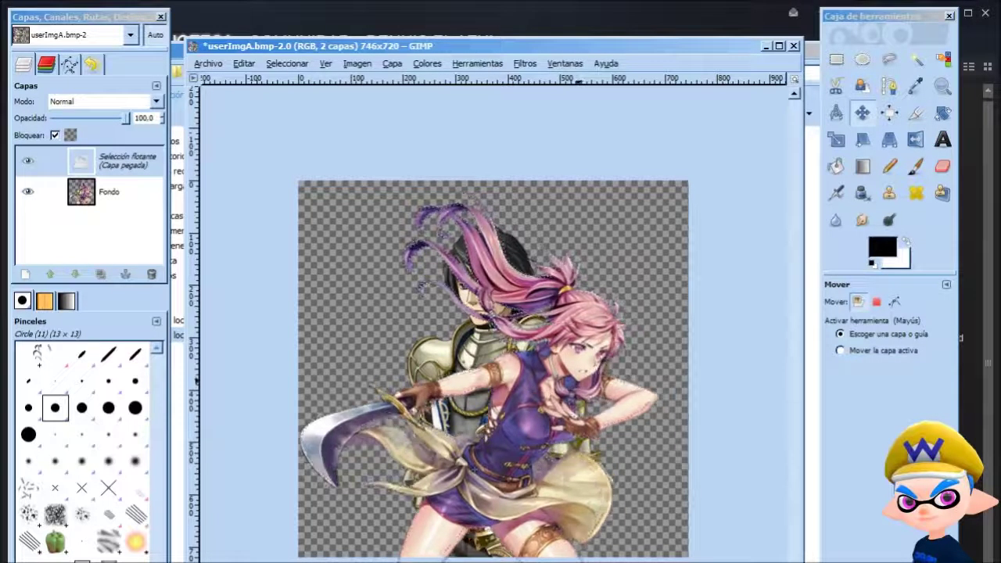
pyautogui.moveTo(578, 381); pyautogui.dragTo(584, 382)
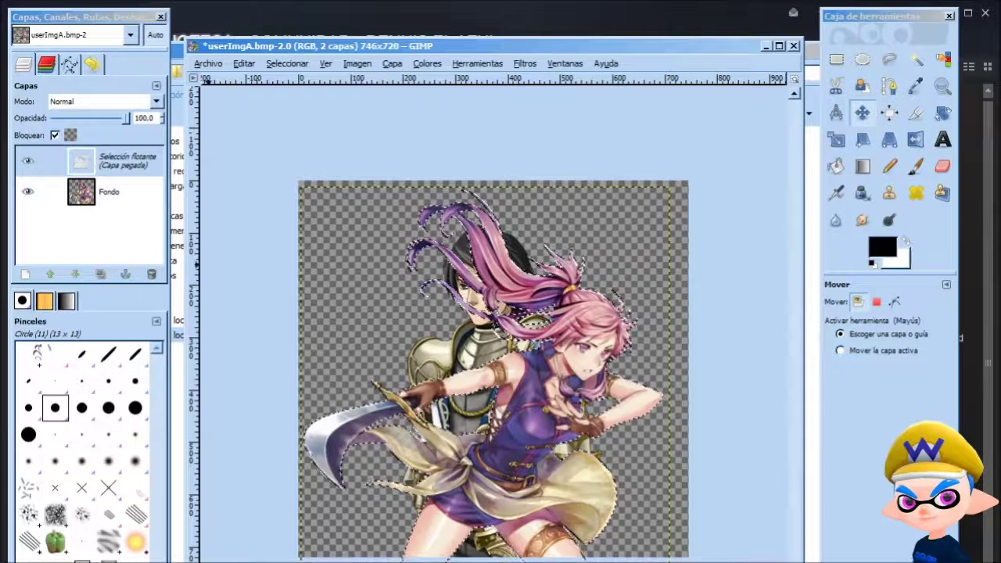
pyautogui.rightClick(115, 160)
pyautogui.click(161, 192)
pyautogui.click(114, 193)
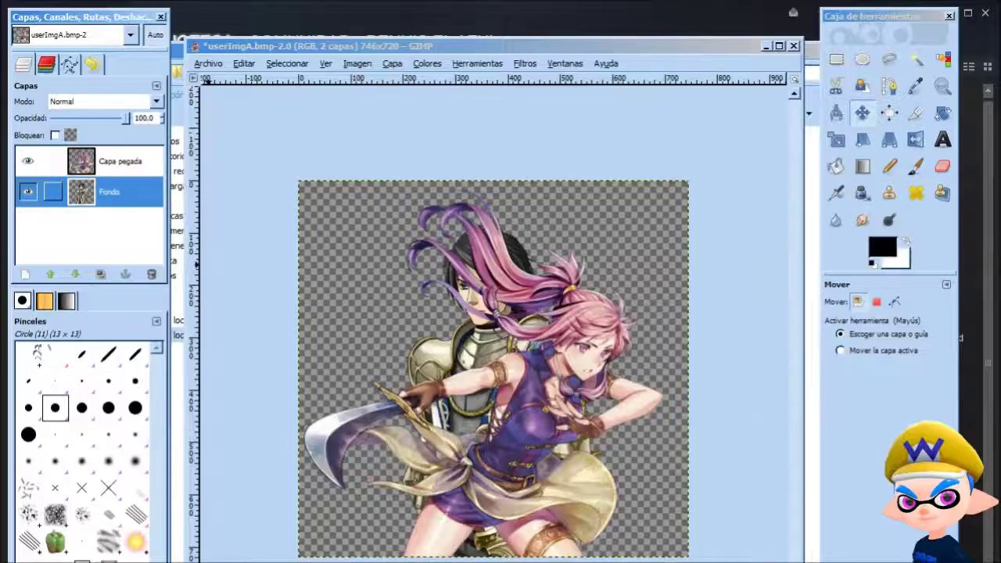
pyautogui.press('Delete')
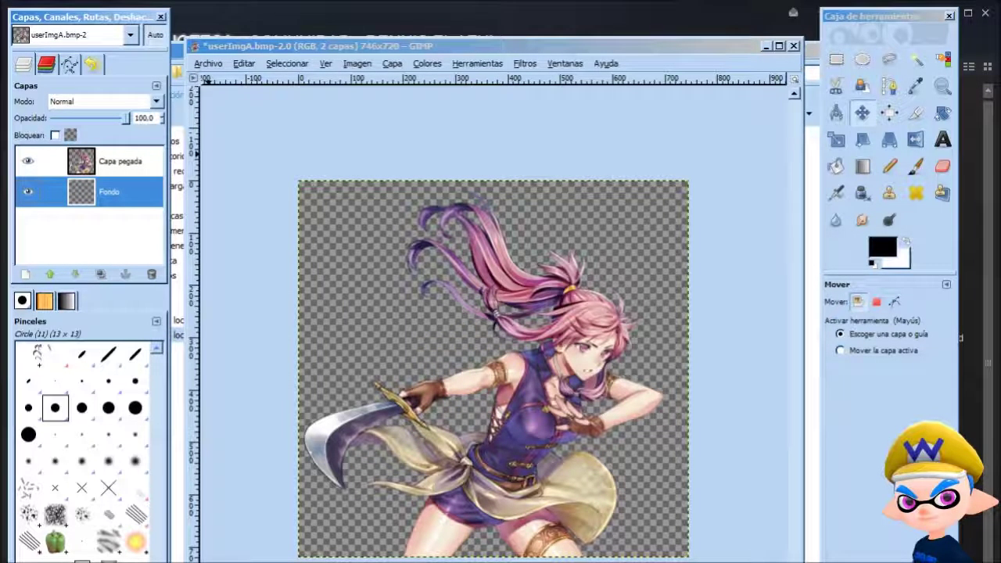
# Save the image as userImgA.png in the Marisa folder with the visible layers merged, and close it
pyautogui.click(208, 63)
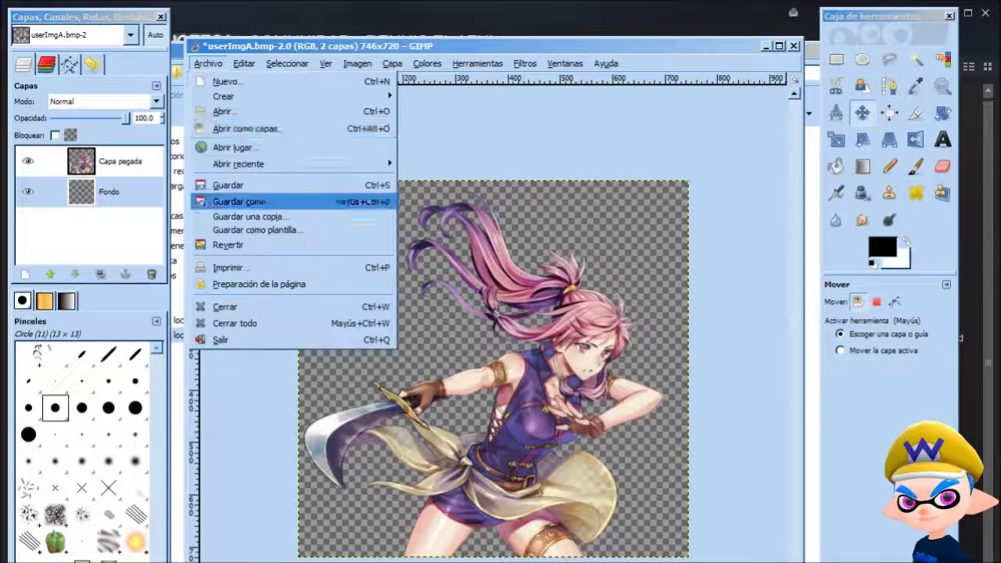
pyautogui.click(243, 196)
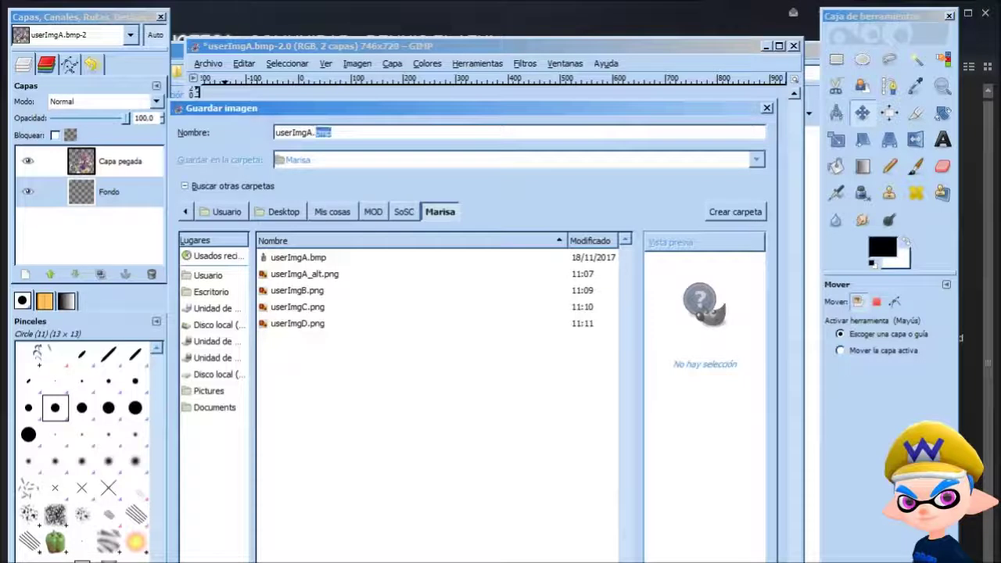
pyautogui.write('png')
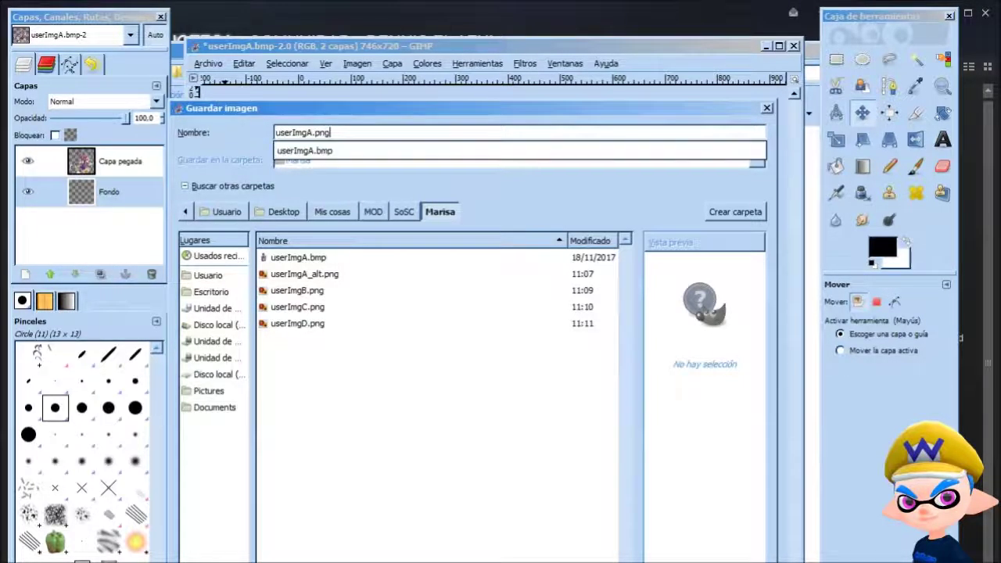
pyautogui.press('Return')
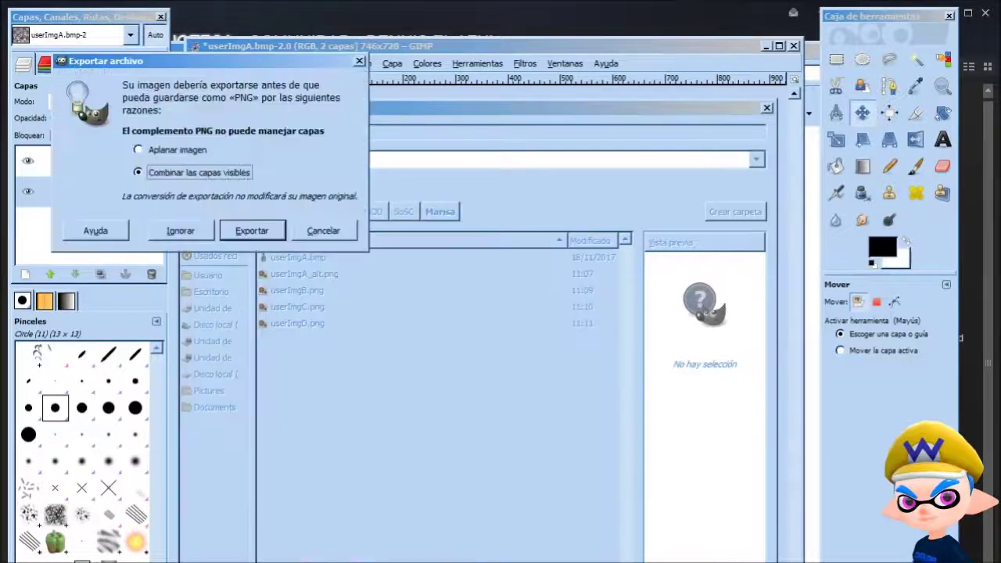
pyautogui.press('Return')
pyautogui.press('Return')
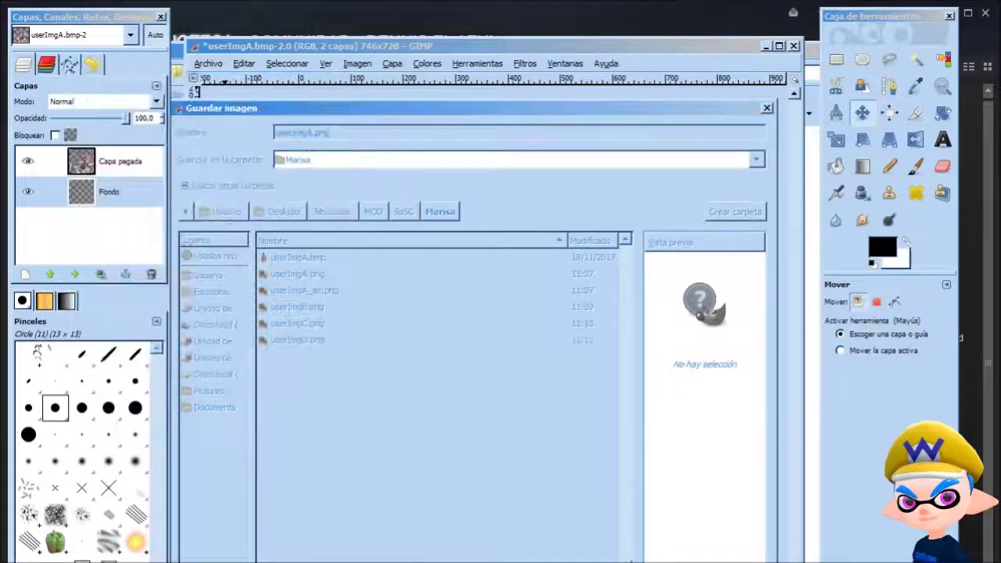
pyautogui.hotkey('ctrl', 'w')
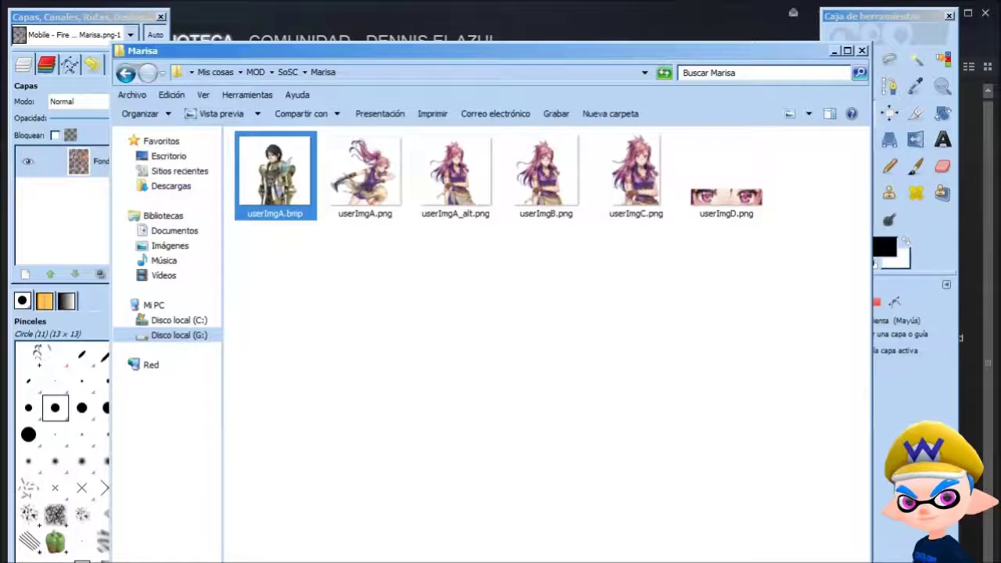
# Delete userImgA.bmp from the Marisa folder
pyautogui.click(365, 176)
pyautogui.click(275, 176)
pyautogui.press('Delete')
pyautogui.press('Return')
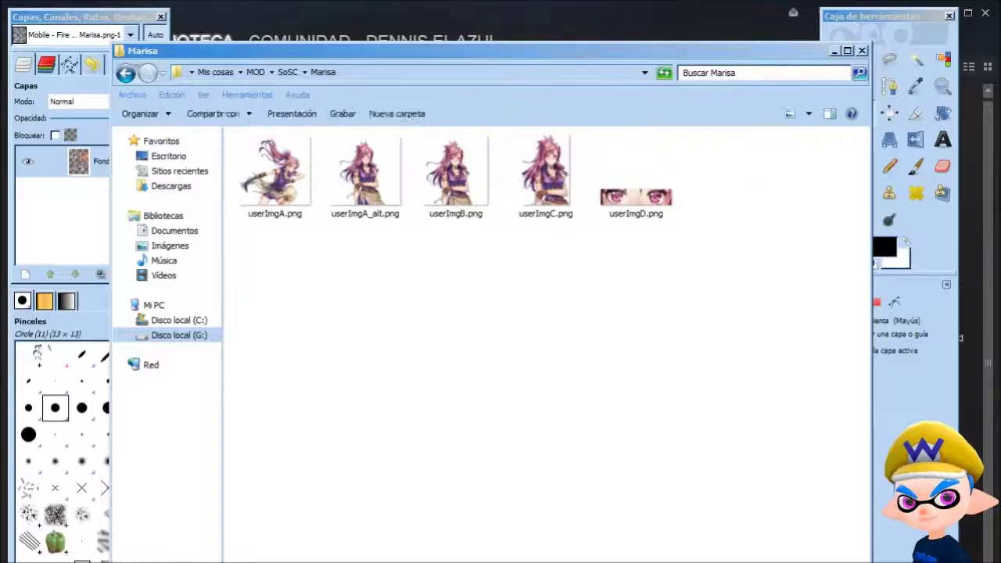
# Copy userImgA.png, userImgB.png, userImgC.png and userImgD.png from the Marisa folder, leaving out userImgA_alt.png
pyautogui.click(276, 176)
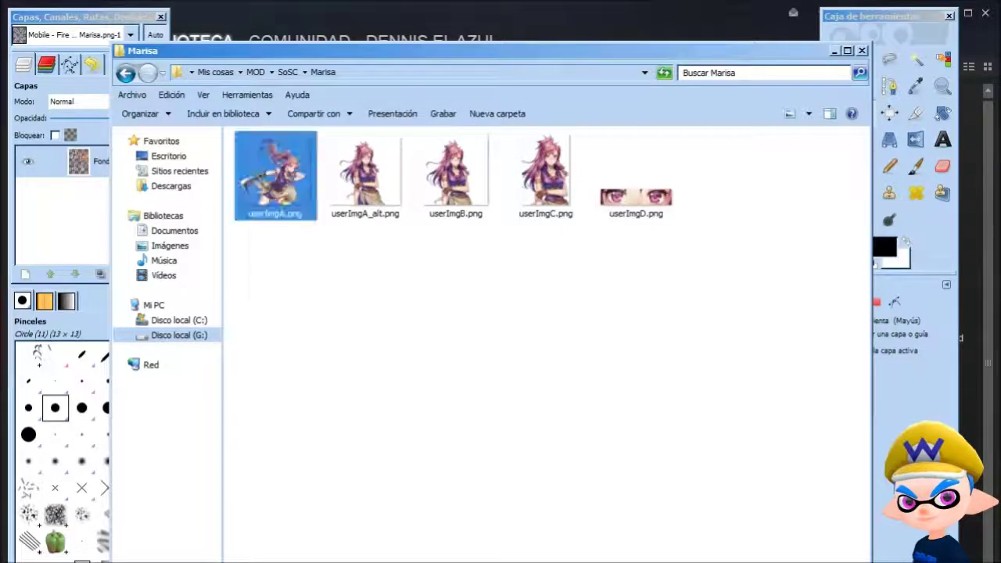
pyautogui.moveTo(464, 269); pyautogui.dragTo(724, 178)
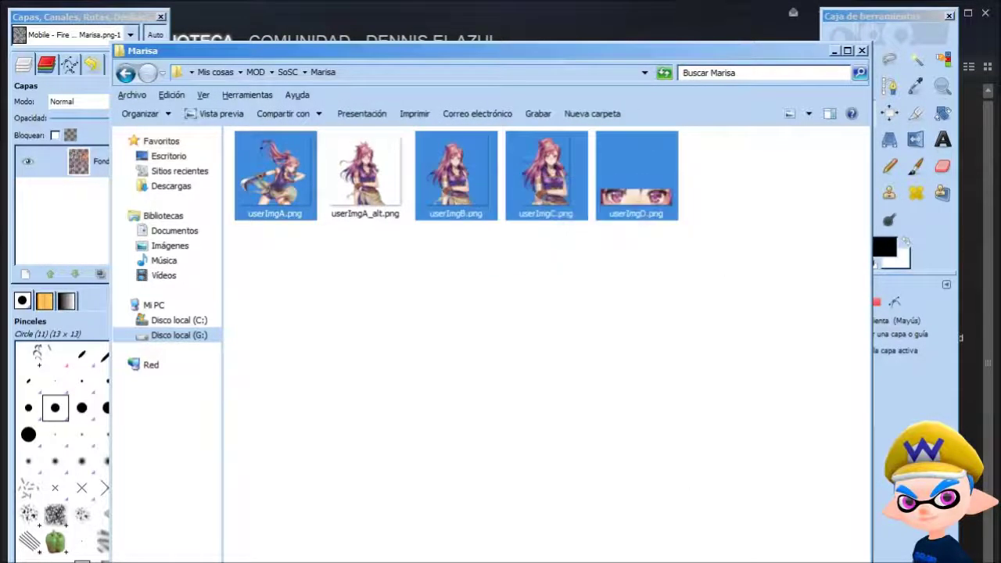
pyautogui.click(724, 177)
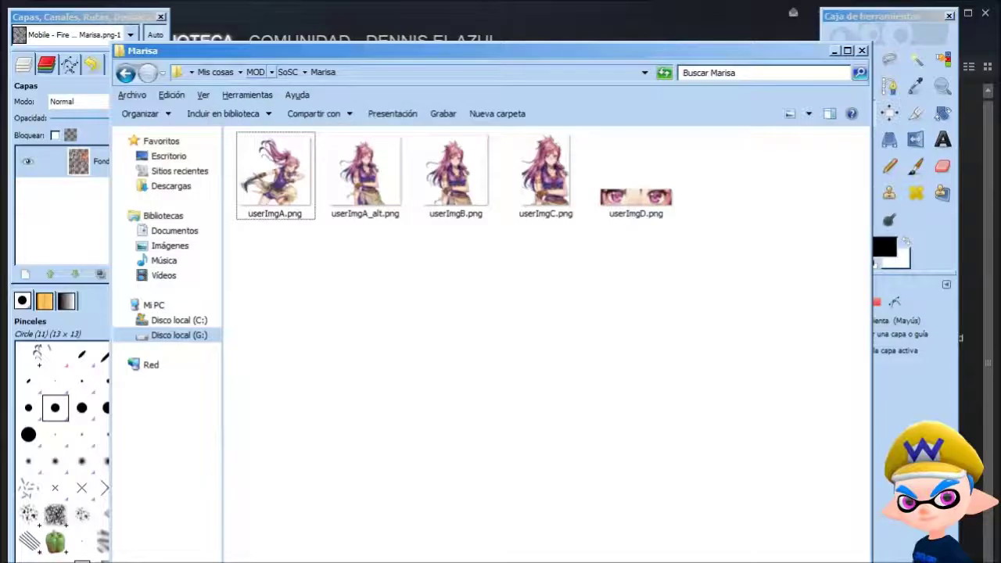
# Go from the SoSC folder to the Stranger of Sword City game folder and open PICTUREGATE\01
pyautogui.click(287, 72)
pyautogui.doubleClick(539, 167)
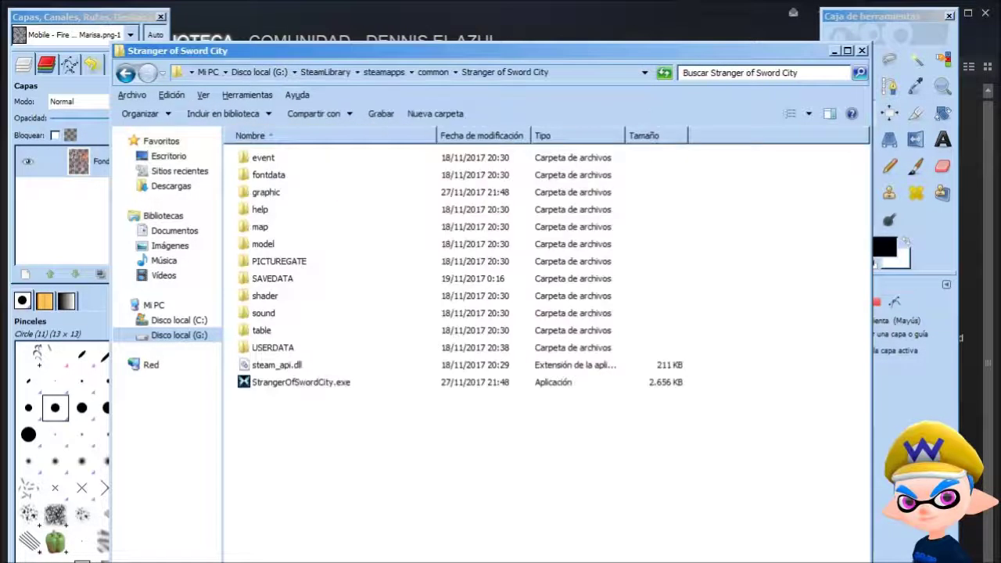
pyautogui.doubleClick(279, 261)
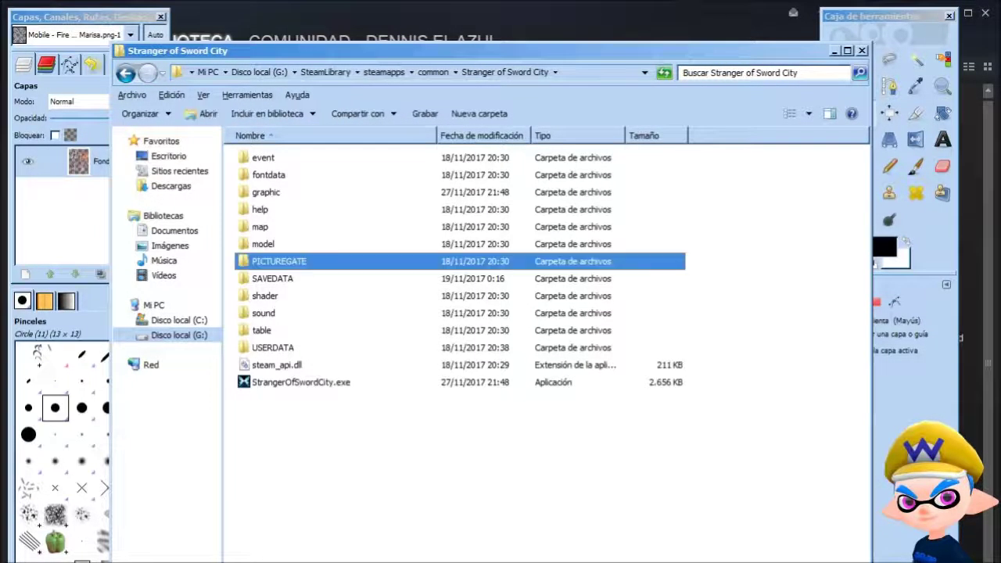
pyautogui.doubleClick(258, 158)
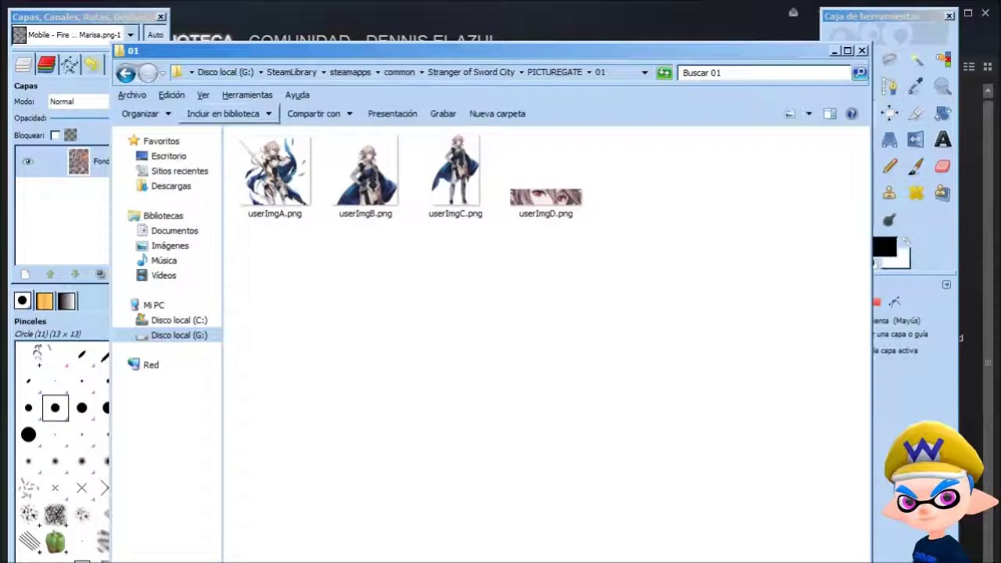
pyautogui.press('BackSpace')
pyautogui.press('Return')
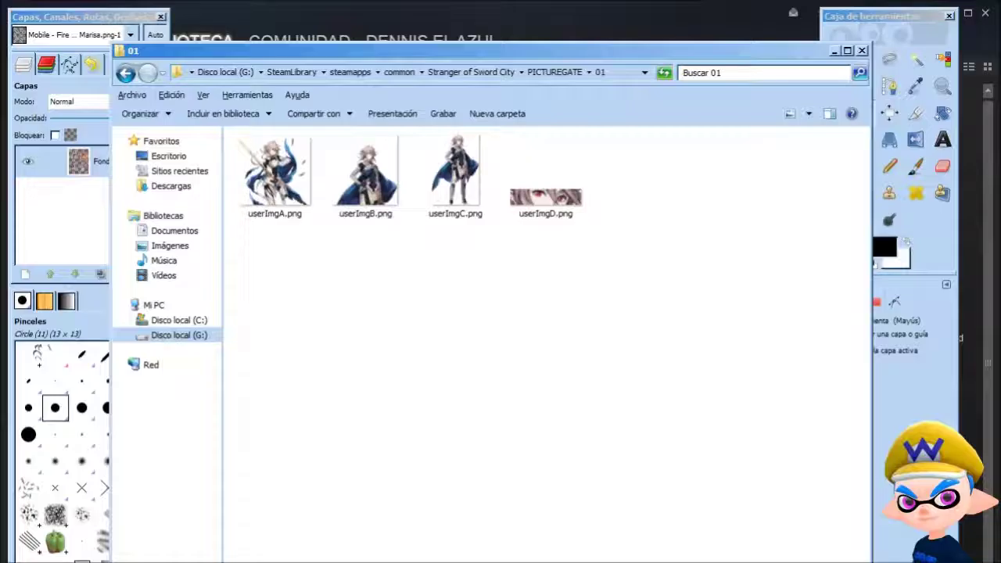
# Paste the four Marisa portraits into folder 01, replacing all same-named files, and return to the game folder
pyautogui.hotkey('ctrl', 'v')
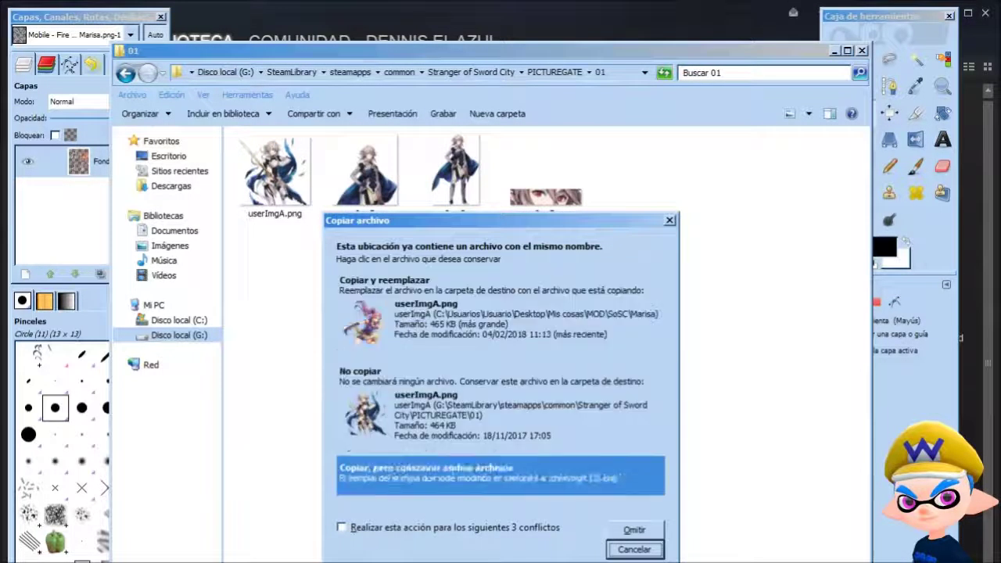
pyautogui.click(342, 527)
pyautogui.click(500, 311)
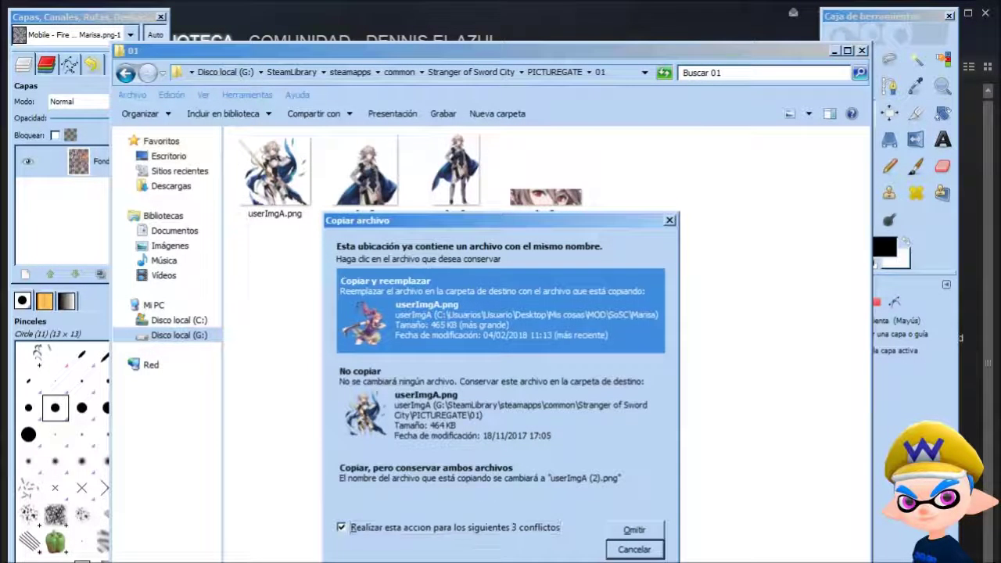
pyautogui.click(501, 337)
pyautogui.press('BackSpace')
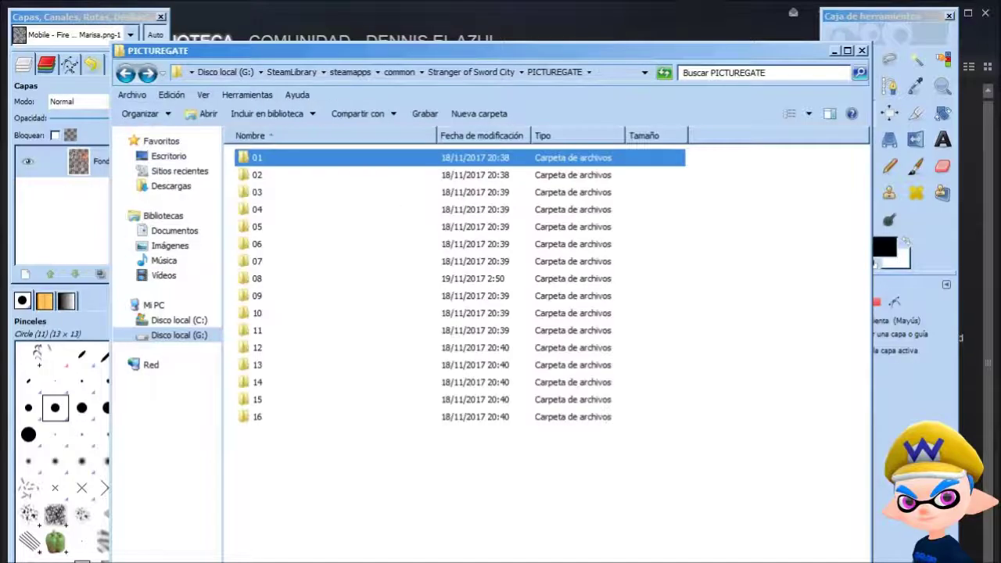
pyautogui.press('BackSpace')
# Launch Stranger of Sword City and open its Option screen from the title screen
pyautogui.click(547, 462)
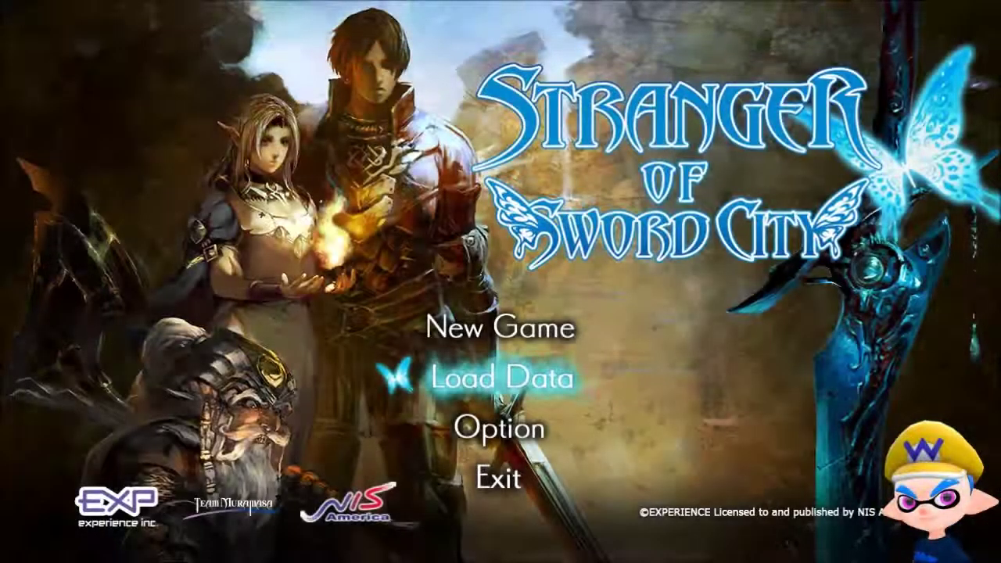
pyautogui.press('Down')
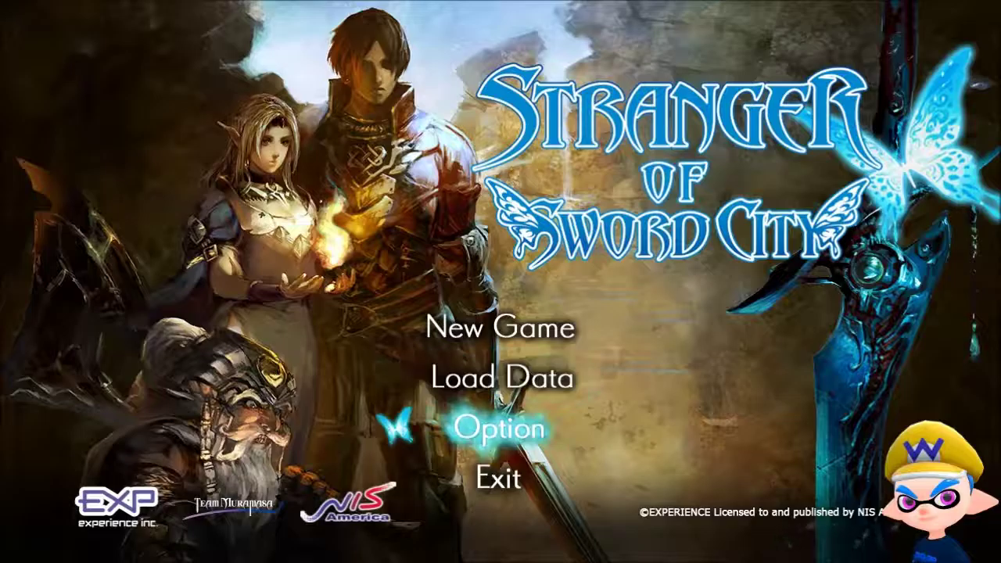
pyautogui.press('Return')
# Look through the volume, voice, control/display and gamma settings on the first options page
pyautogui.press('Down')
pyautogui.press('Down')
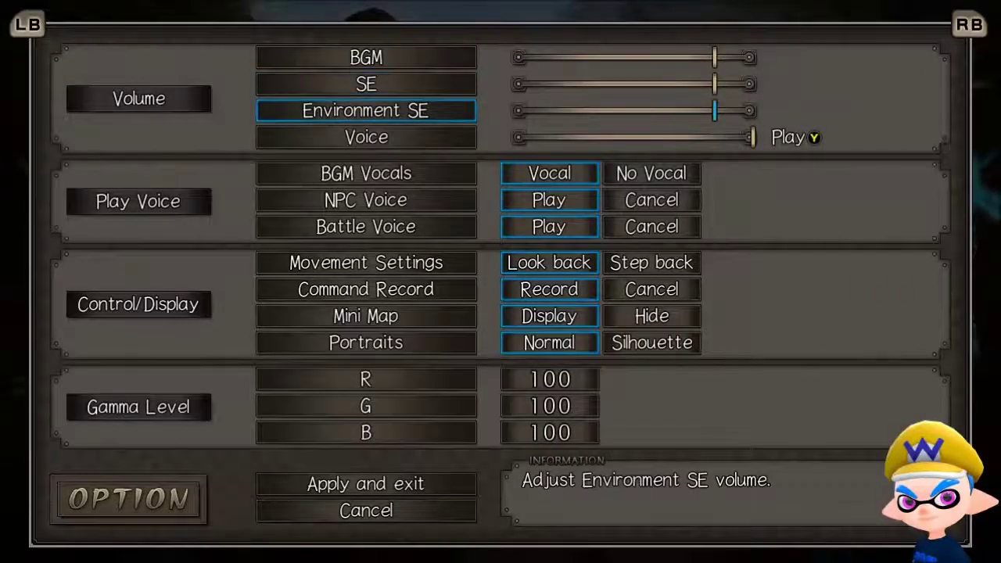
pyautogui.press('Down')
pyautogui.press('Down')
pyautogui.press('Down')
pyautogui.press('Down')
pyautogui.press('Down')
pyautogui.press('Down')
pyautogui.press('Down')
pyautogui.press('Down')
pyautogui.press('Down')
pyautogui.press('Down')
pyautogui.press('Down')
pyautogui.press('Down')
pyautogui.press('Down')
pyautogui.press('Up')
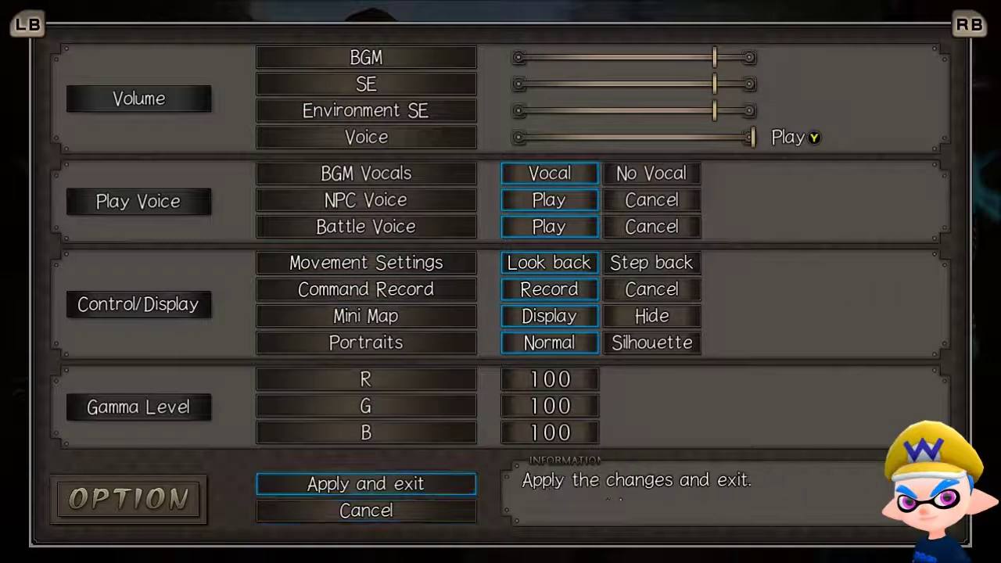
pyautogui.press('pagedown')
pyautogui.press('pageup')
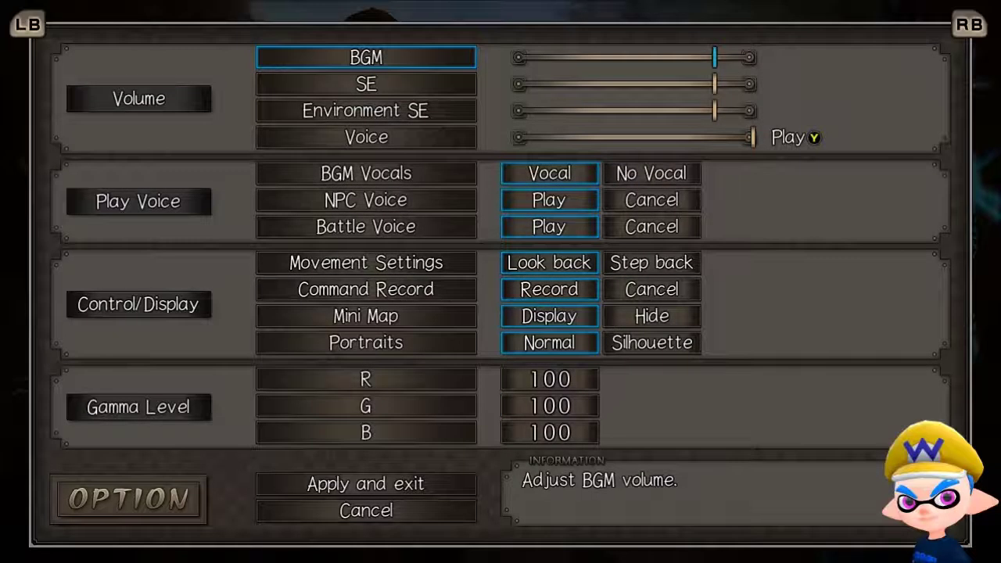
# Look through the window, mode, other and Load Image settings on the second options page
pyautogui.press('pagedown')
pyautogui.press('Down')
pyautogui.press('Up')
pyautogui.press('Down')
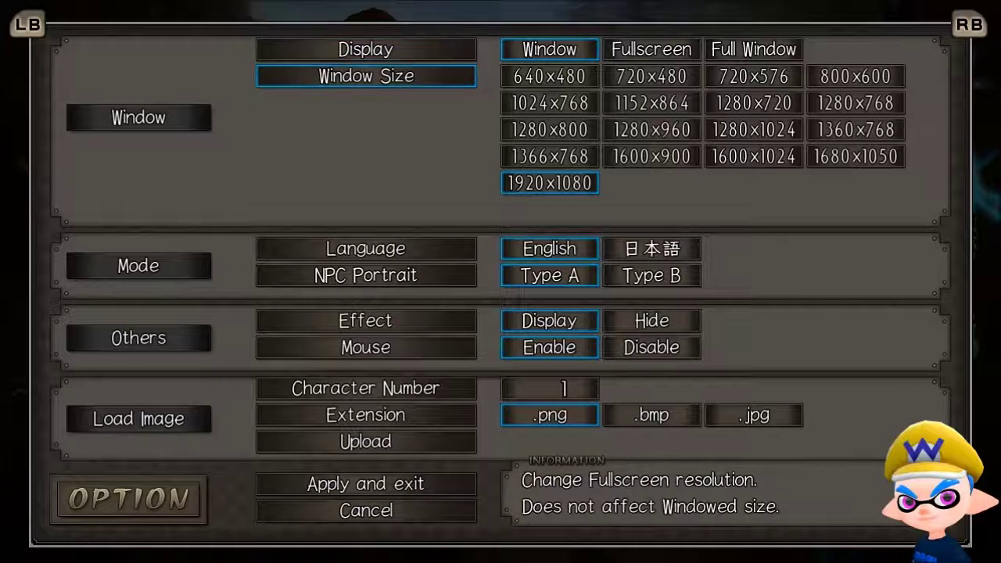
pyautogui.press('Down')
pyautogui.press('Down')
pyautogui.press('Up')
pyautogui.press('Down')
pyautogui.press('Down')
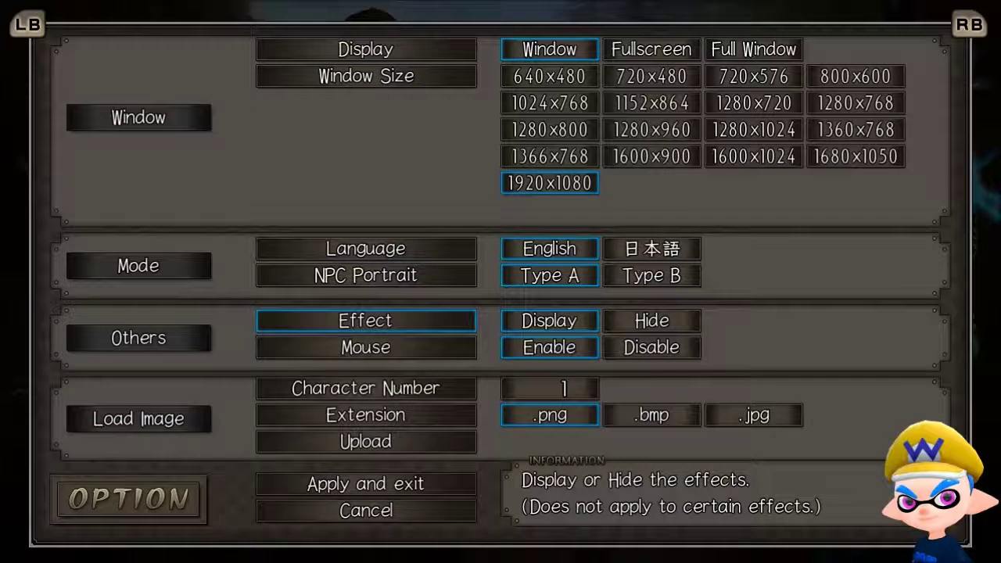
pyautogui.press('Up')
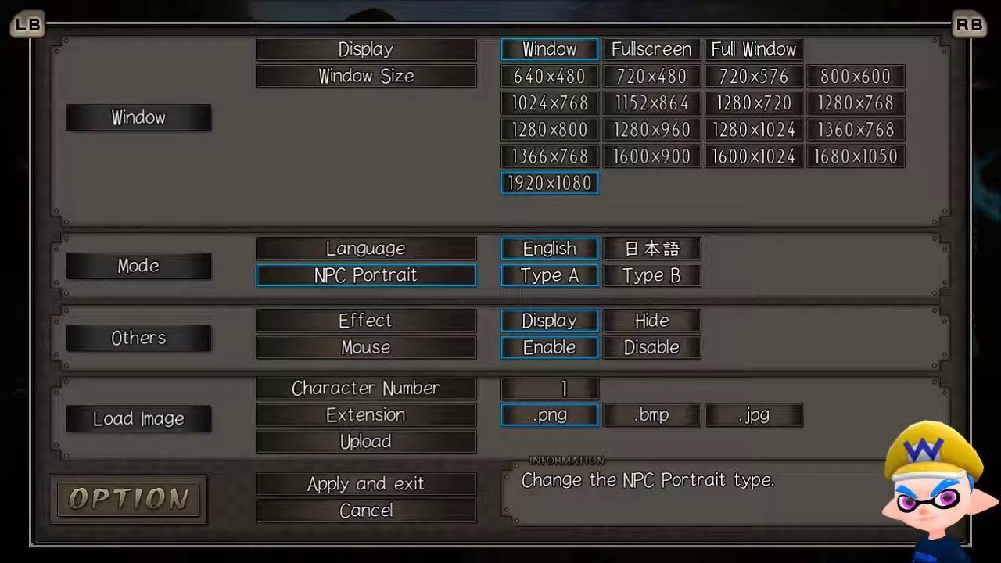
pyautogui.press('Down')
pyautogui.press('Down')
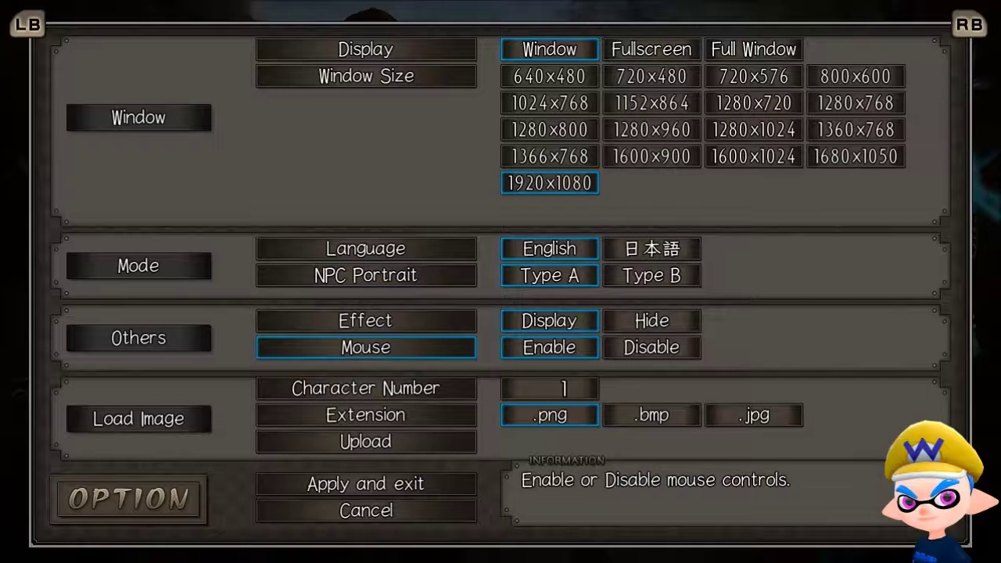
pyautogui.press('Up')
pyautogui.press('Down')
pyautogui.press('Down')
pyautogui.press('Down')
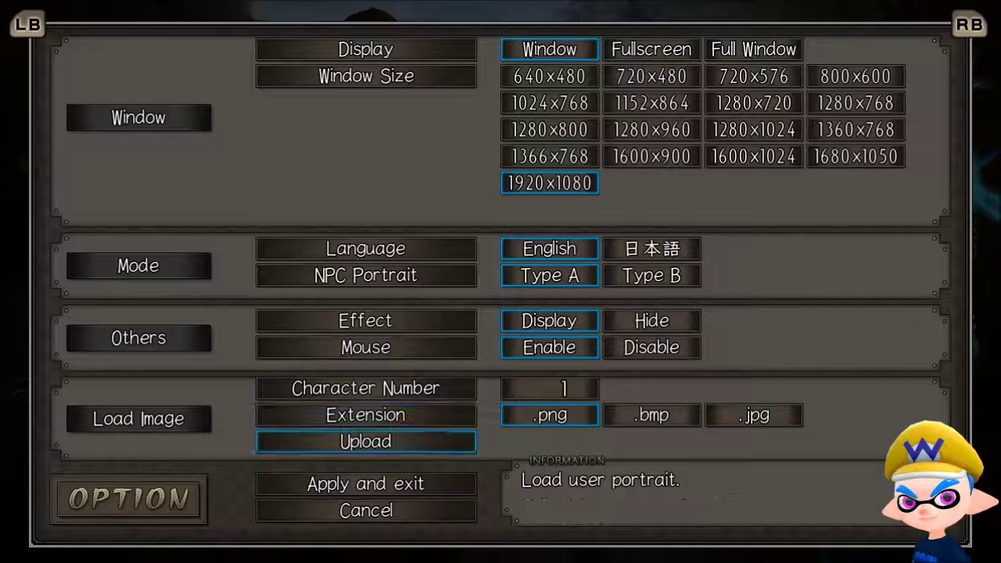
# Review the Load Image settings and try the .bmp and .jpg extensions, ending with .png selected
pyautogui.press('Up')
pyautogui.press('Up')
pyautogui.press('Down')
pyautogui.press('Down')
pyautogui.press('Up')
pyautogui.press('Up')
pyautogui.press('Down')
pyautogui.press('Right')
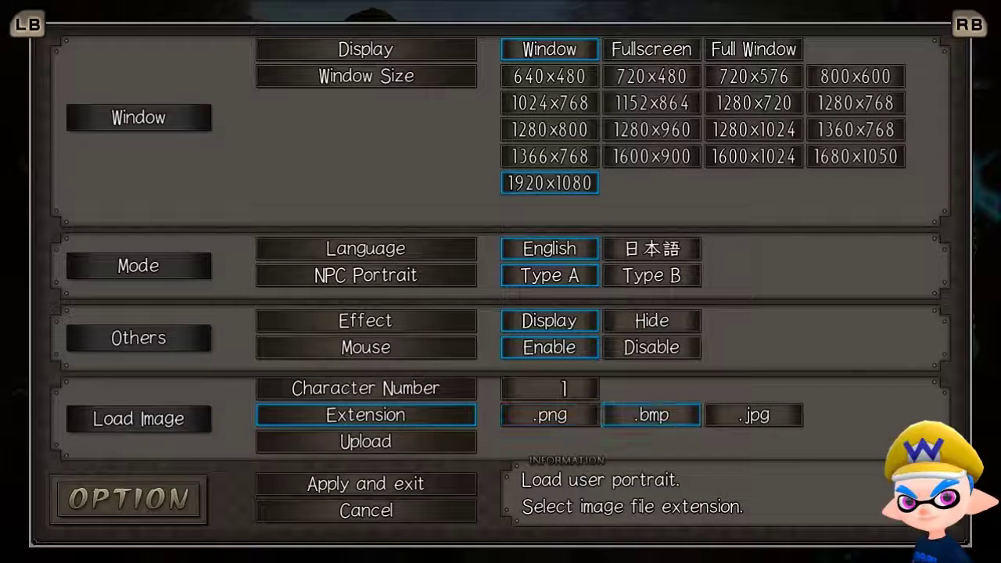
pyautogui.press('Left')
pyautogui.press('Right')
pyautogui.press('Right')
pyautogui.press('Left')
pyautogui.press('Left')
pyautogui.press('Up')
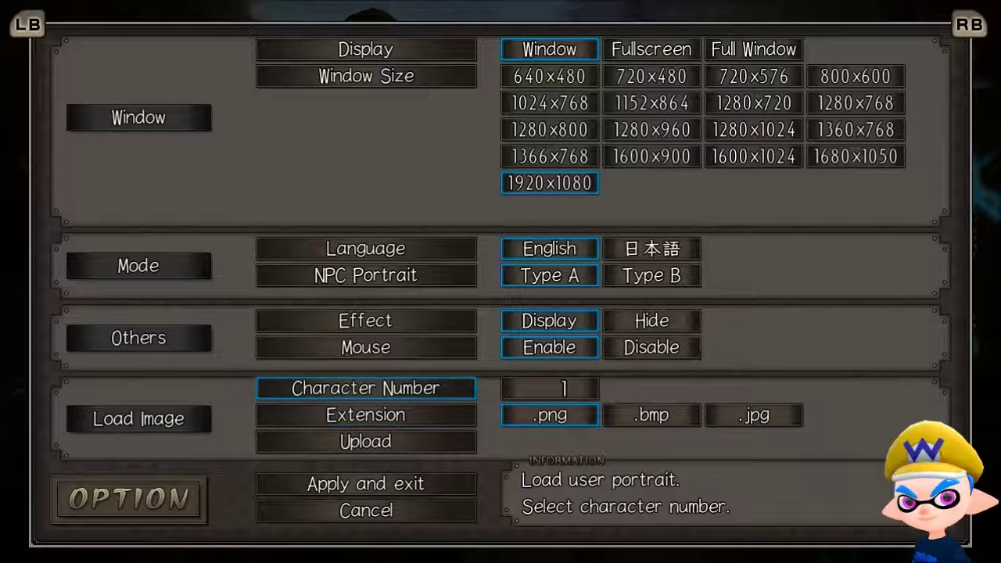
# Raise the Load Image character number to 16 and return it to 1
pyautogui.press('Right')
pyautogui.press('Left')
pyautogui.press('Right')
pyautogui.press('Right')
pyautogui.press('Right')
pyautogui.press('Right')
pyautogui.press('Right')
pyautogui.press('Right')
pyautogui.press('Right')
pyautogui.press('Right')
pyautogui.press('Right')
pyautogui.press('Right')
pyautogui.press('Right')
pyautogui.press('Right')
pyautogui.press('Right')
pyautogui.press('Right')
pyautogui.press('Right')
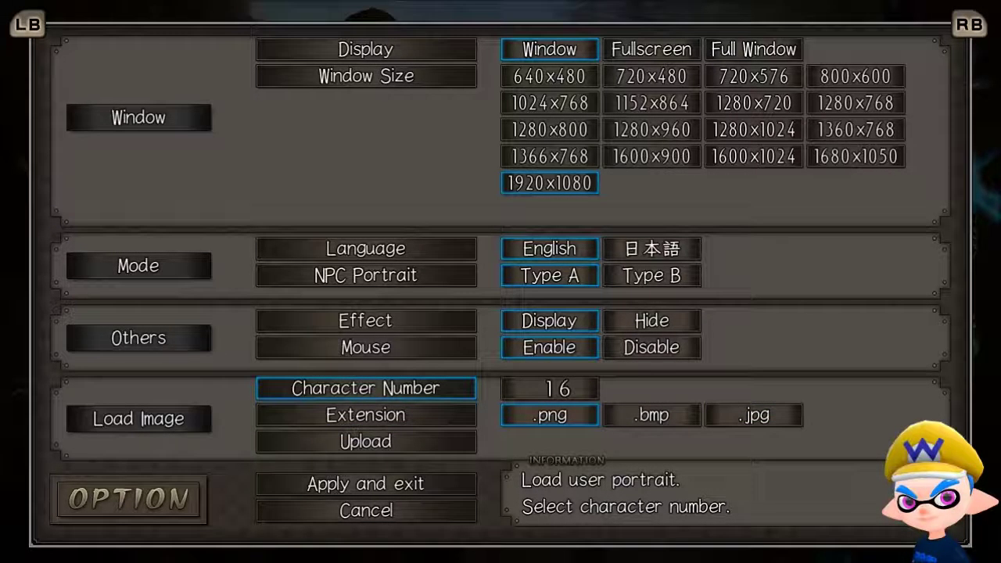
pyautogui.press('Left')
pyautogui.press('Left')
pyautogui.press('Left')
pyautogui.press('Left')
pyautogui.press('Left')
pyautogui.press('Left')
pyautogui.press('Left')
pyautogui.press('Left')
pyautogui.press('Left')
pyautogui.press('Left')
pyautogui.press('Left')
pyautogui.press('Left')
pyautogui.press('Left')
pyautogui.press('Left')
pyautogui.press('Left')
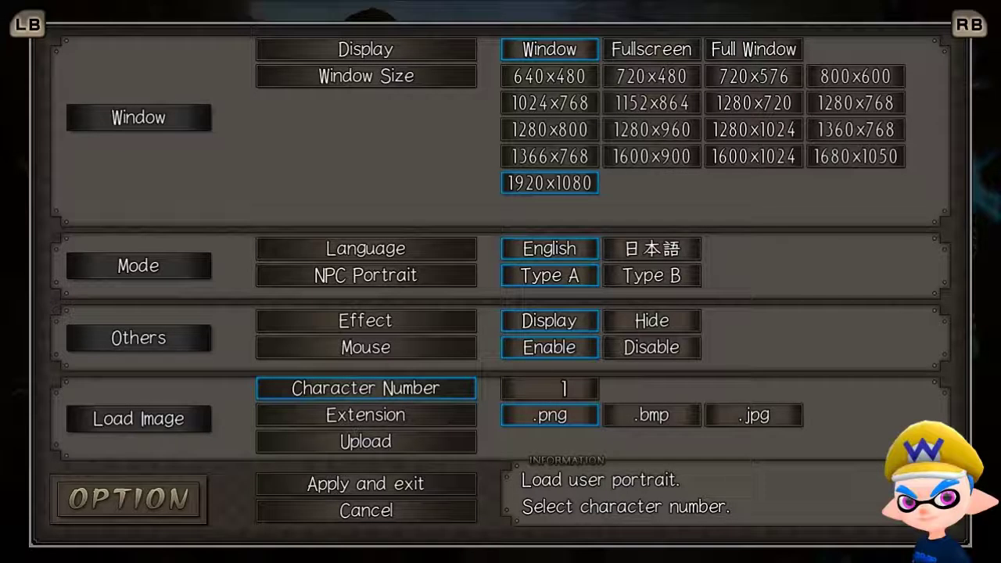